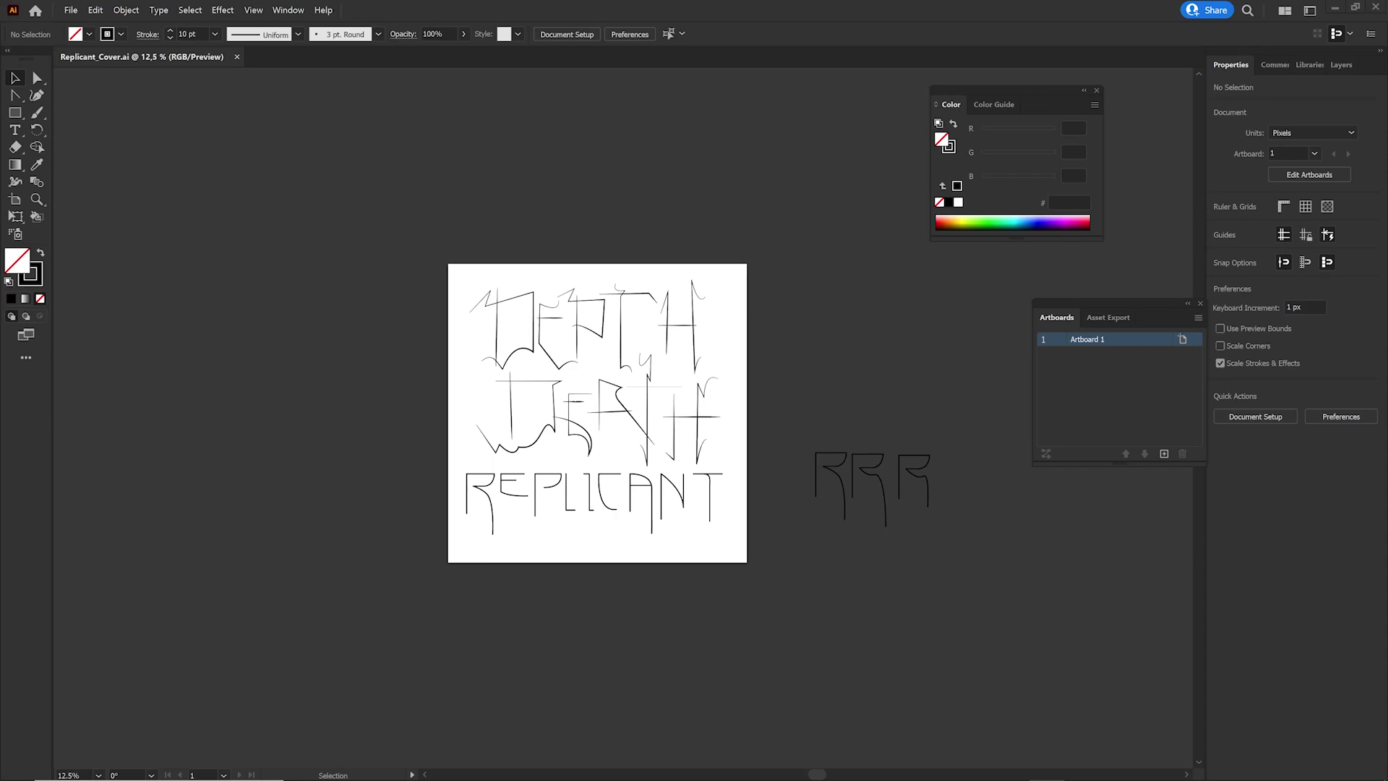
Apply a tapered width profile to the DEPTH and DEATH lettering.
scroll(567, 543, "up", 3)
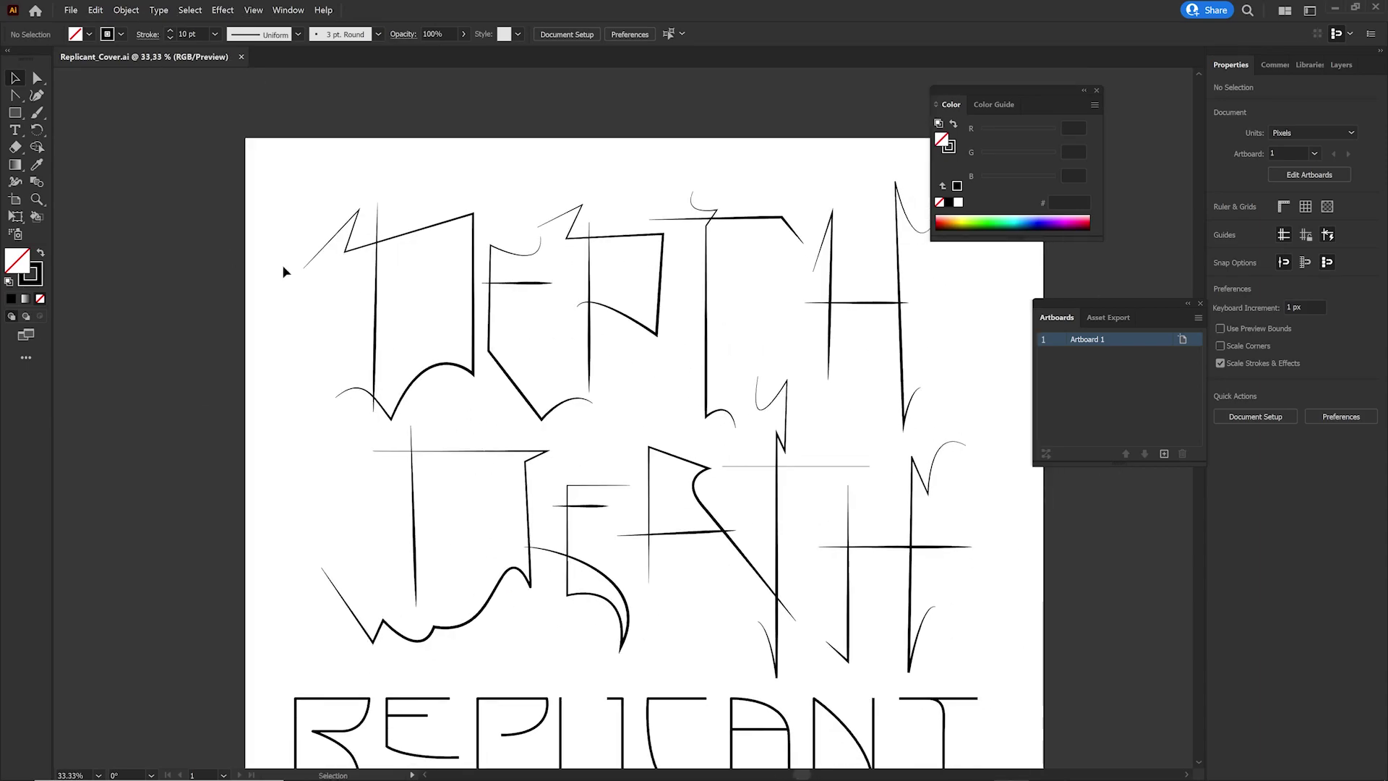
scroll(284, 270, "down", 2)
left_click_drag(688, 529, 687, 527)
left_click(297, 34)
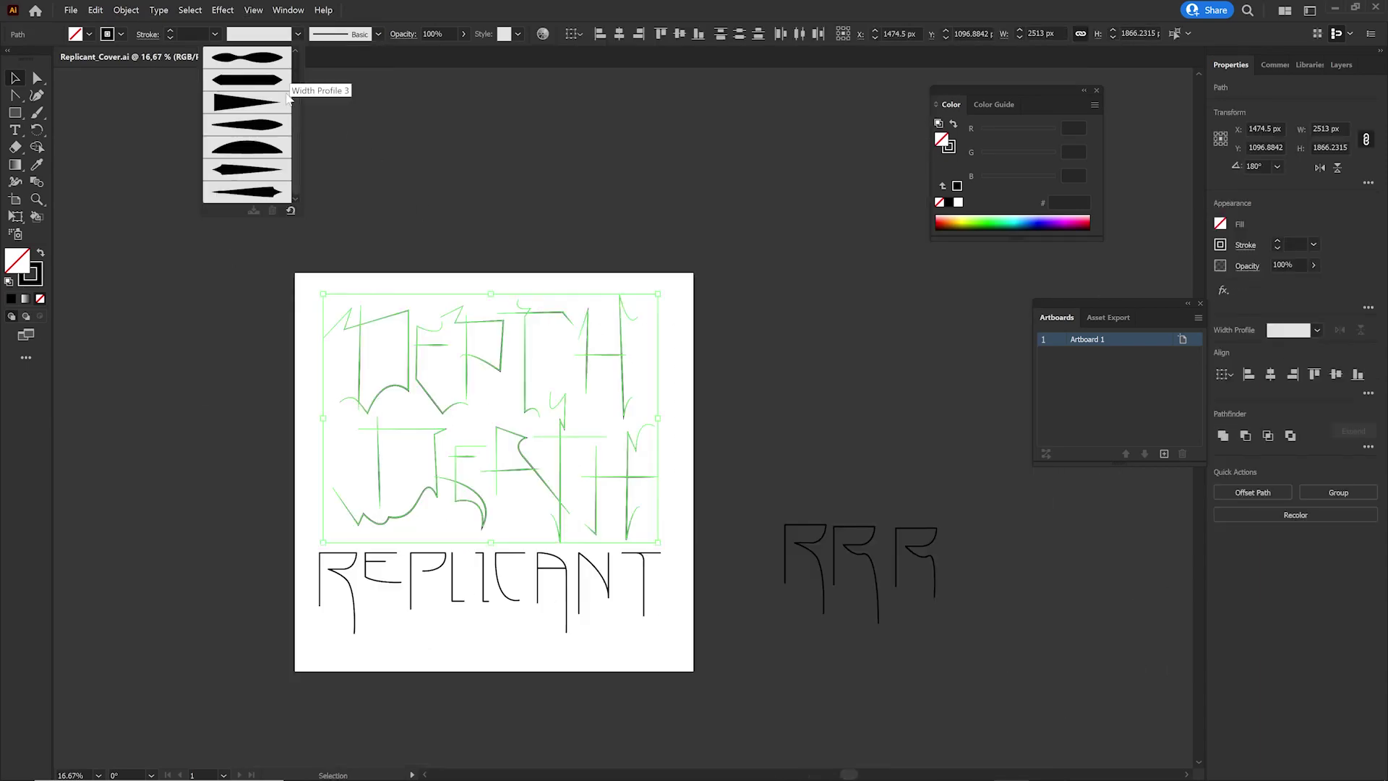
left_click(253, 163)
left_click(169, 419)
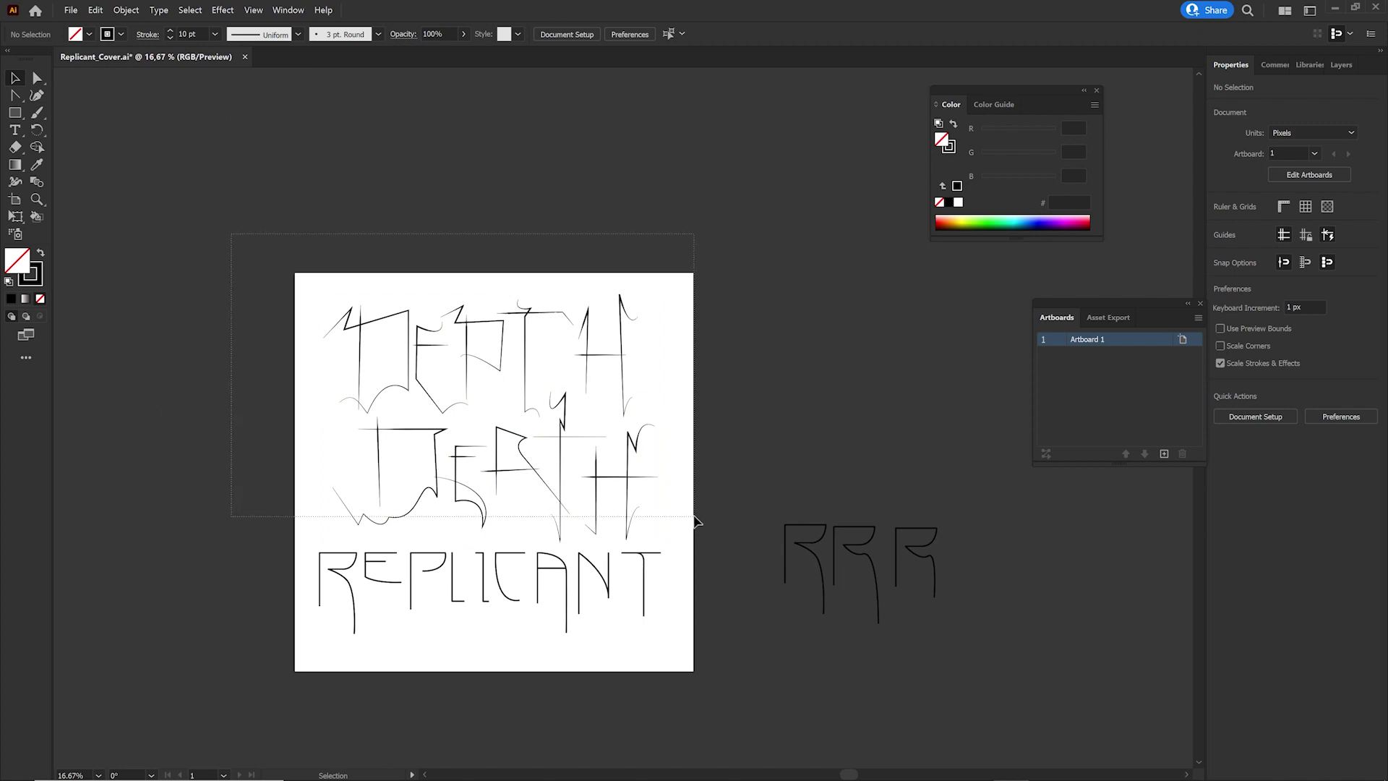
Give the DEPTH and DEATH strokes a 12 pt weight and reapply the tapered width profile.
left_click(214, 34)
left_click_drag(695, 519, 685, 535)
left_click(225, 61)
left_click(112, 347)
left_click(297, 34)
left_click(275, 192)
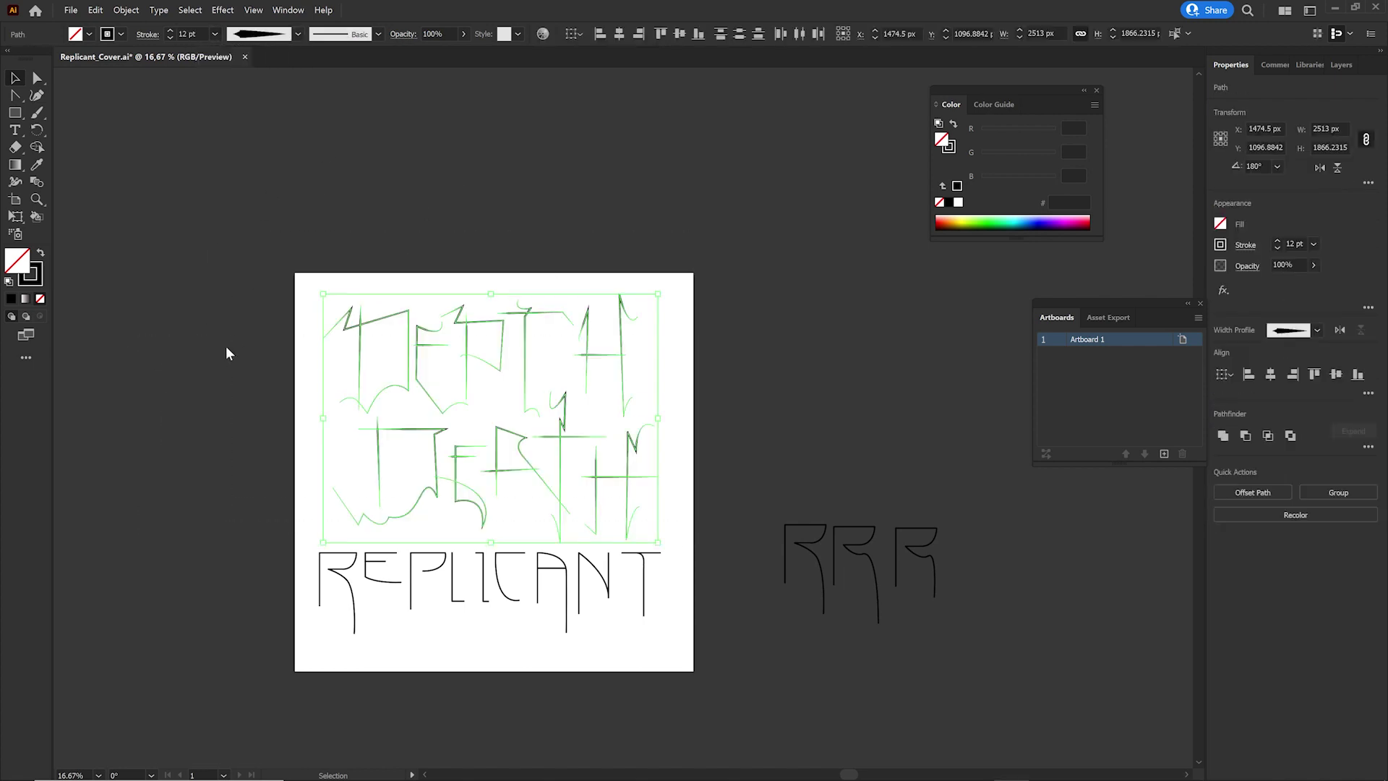
left_click(226, 353)
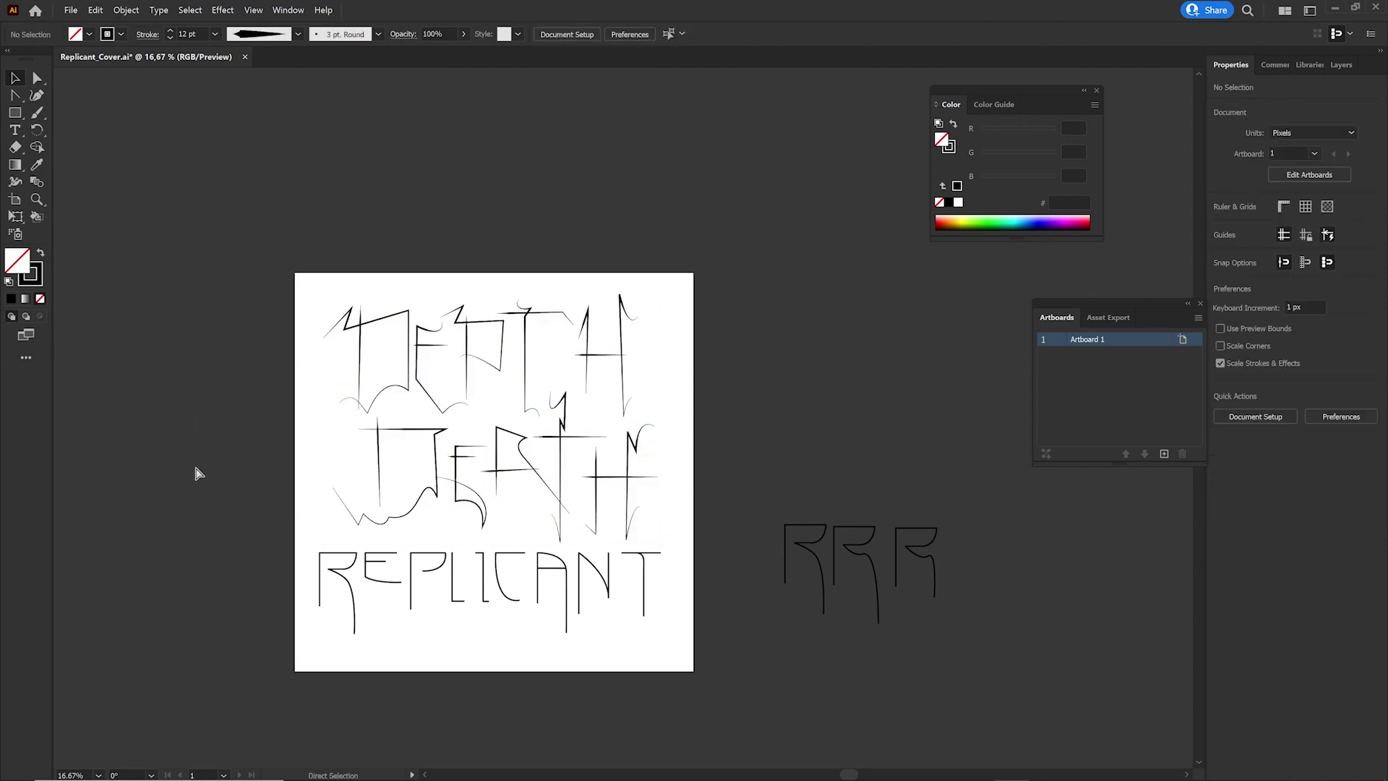
Save the document.
key("ctrl+s")
scroll(217, 483, "up", 2, "alt")
scroll(376, 342, "up", 2)
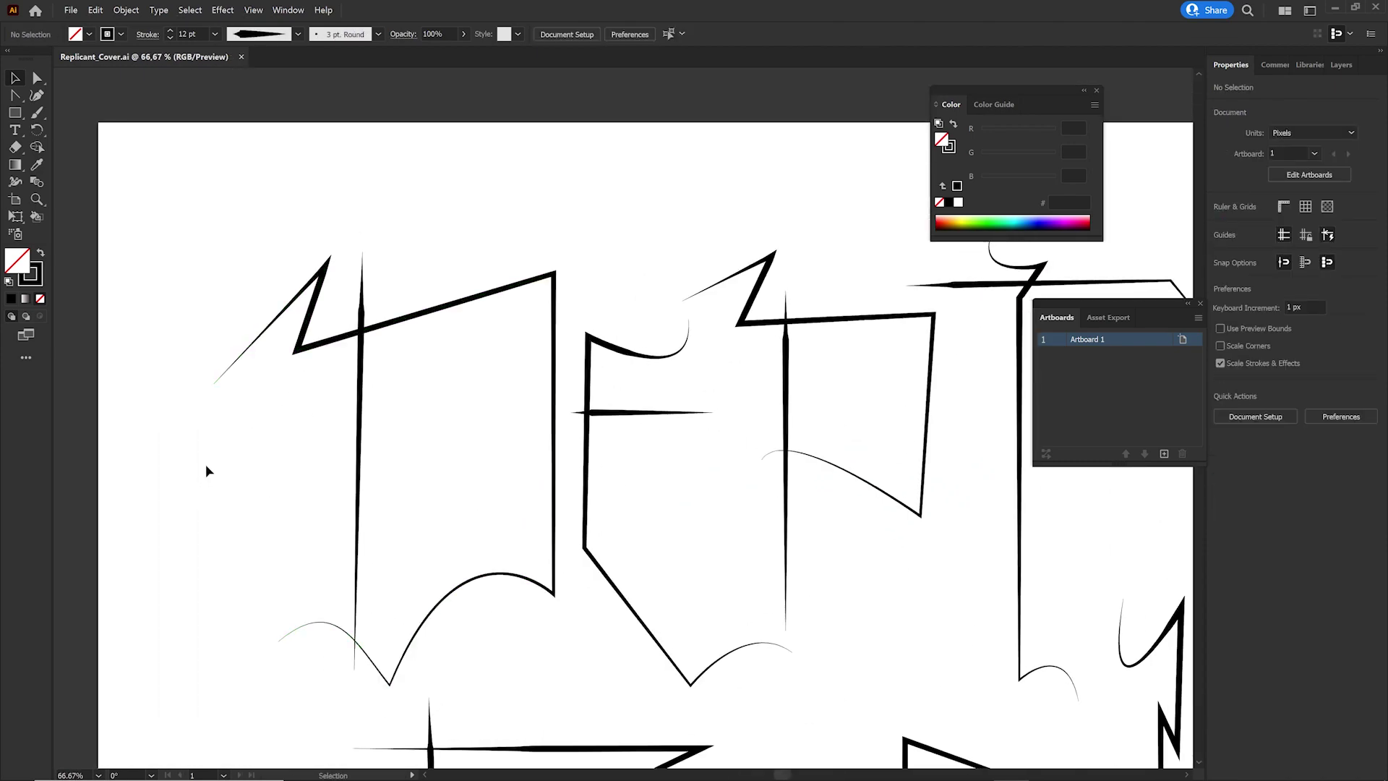
Apply a width profile to the first letter's vertical stroke.
left_click(321, 347)
left_click(297, 35)
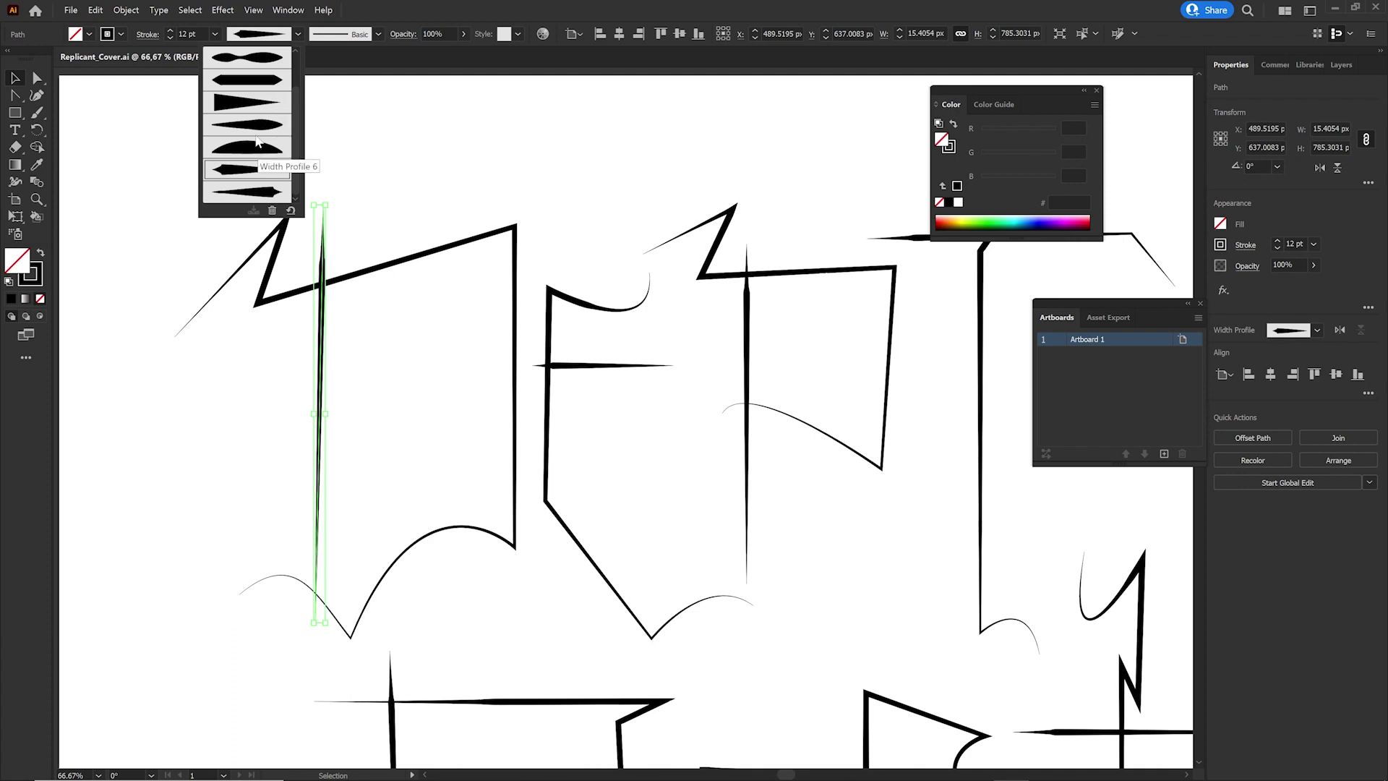
left_click(258, 99)
left_click(230, 502)
scroll(248, 480, "down", 1)
scroll(248, 480, "left", 1)
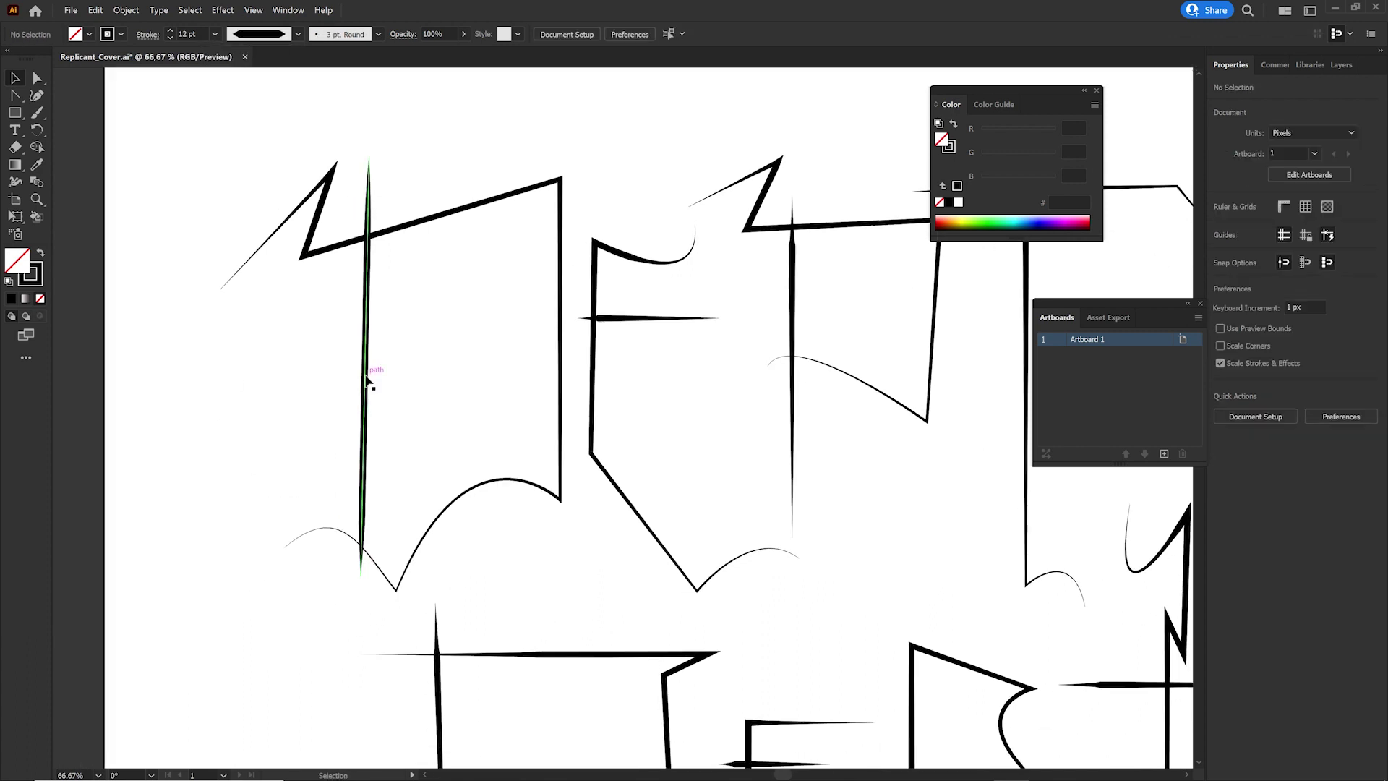
Reshape the stem's width by hand with the Width tool, then thin its upper section.
left_click(367, 382)
left_click(15, 181)
scroll(354, 542, "up", 6)
mouse_move(340, 548)
left_mouse_down()
mouse_move(596, 274)
mouse_move(647, 82)
left_mouse_up()
left_click_drag(484, 286, 511, 155)
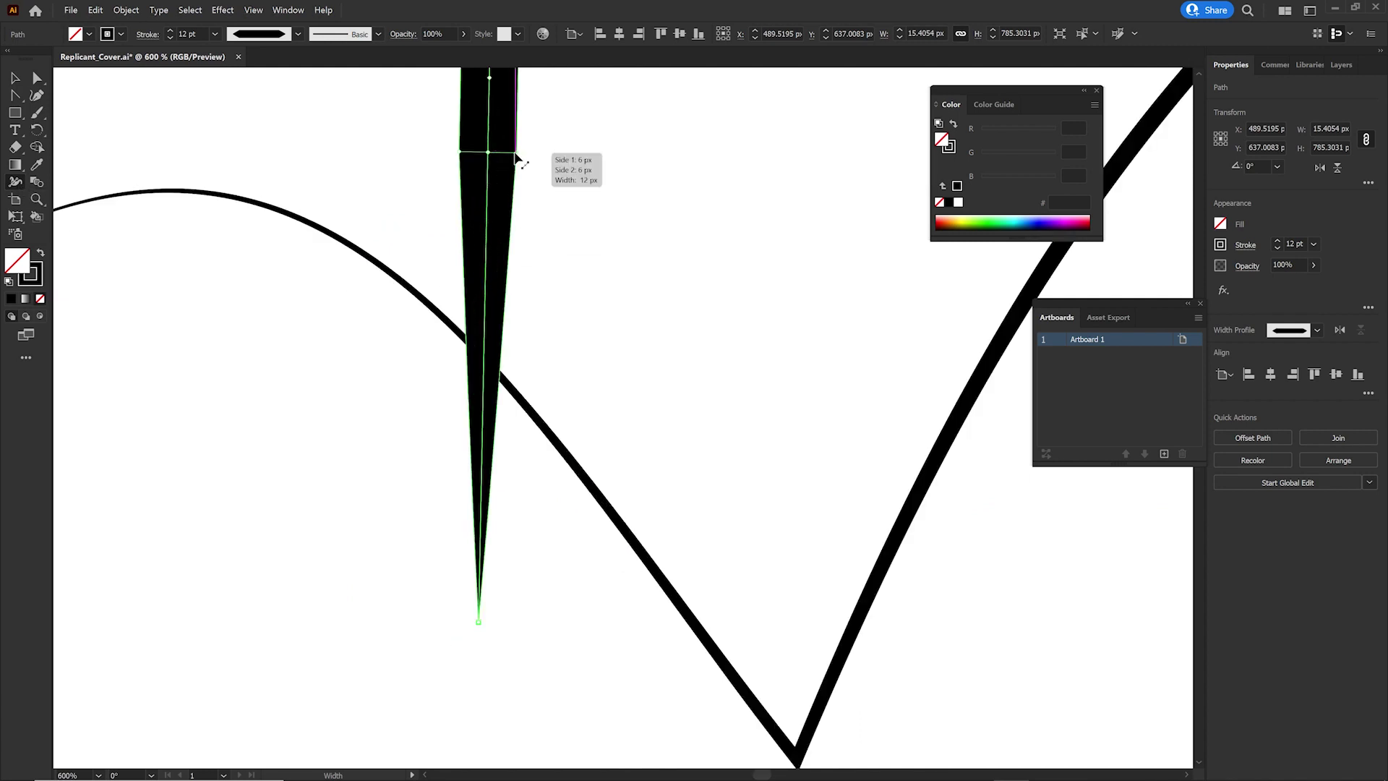
left_click_drag(511, 155, 505, 154)
scroll(485, 436, "up", 5)
left_click_drag(480, 420, 481, 423)
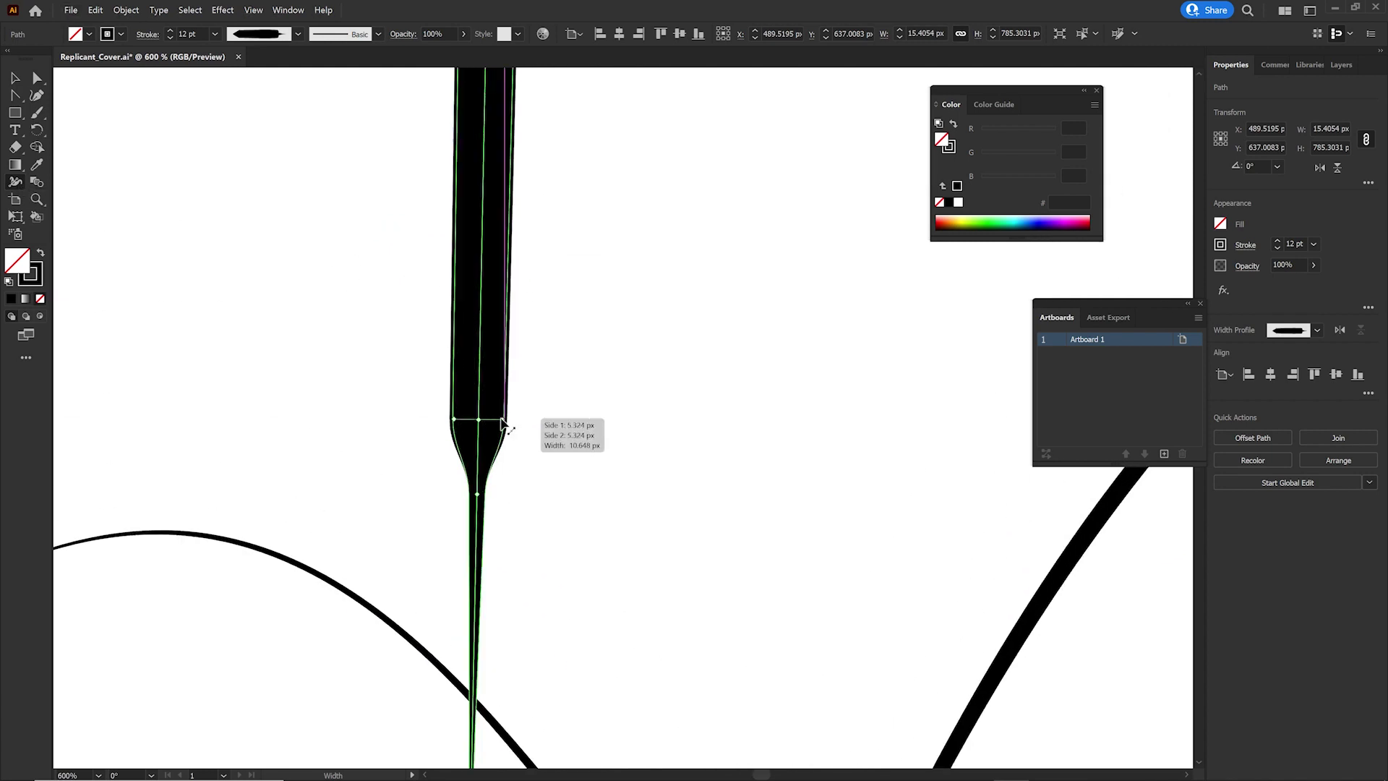
Save the stem's custom taper as a new width profile, typing 'inted' as its name.
scroll(523, 372, "down", 1)
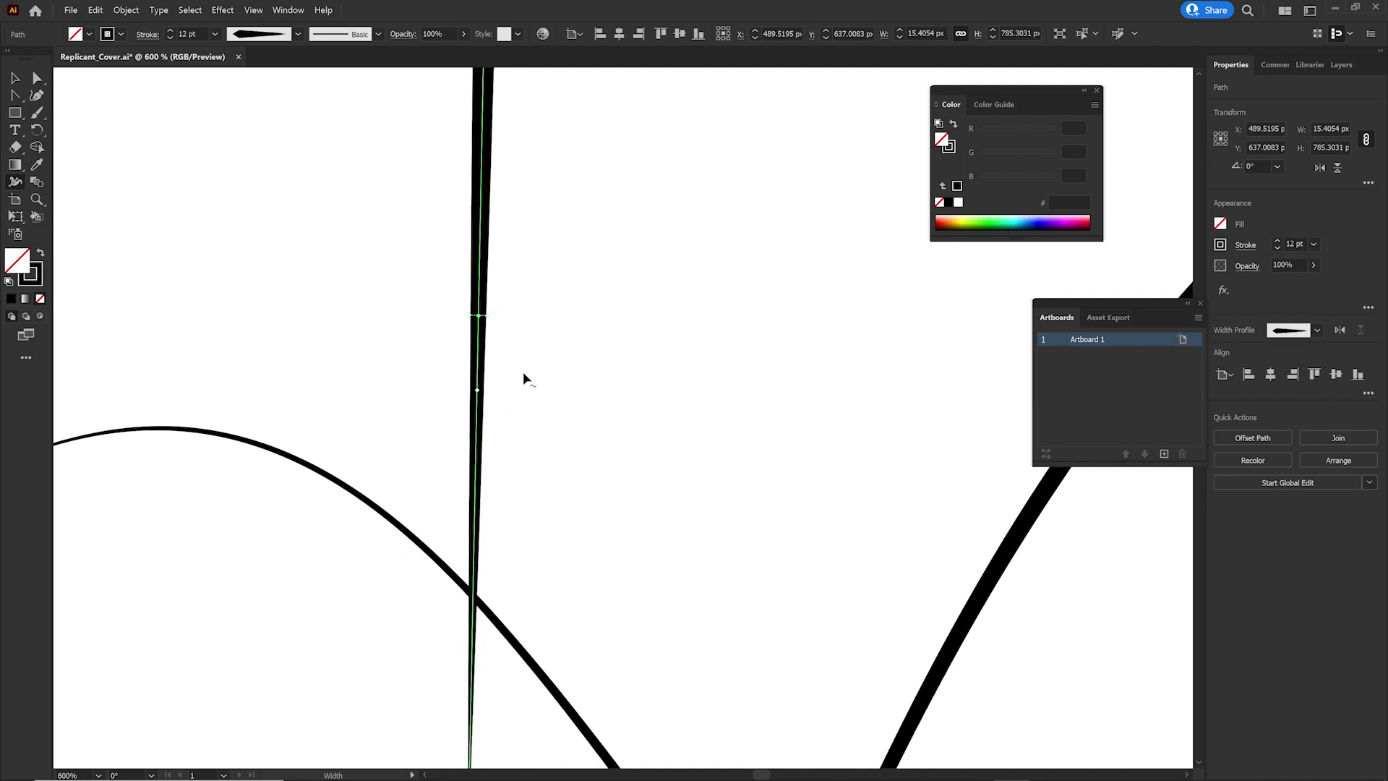
scroll(599, 215, "down", 2)
scroll(536, 506, "down", 2)
scroll(539, 414, "down", 1)
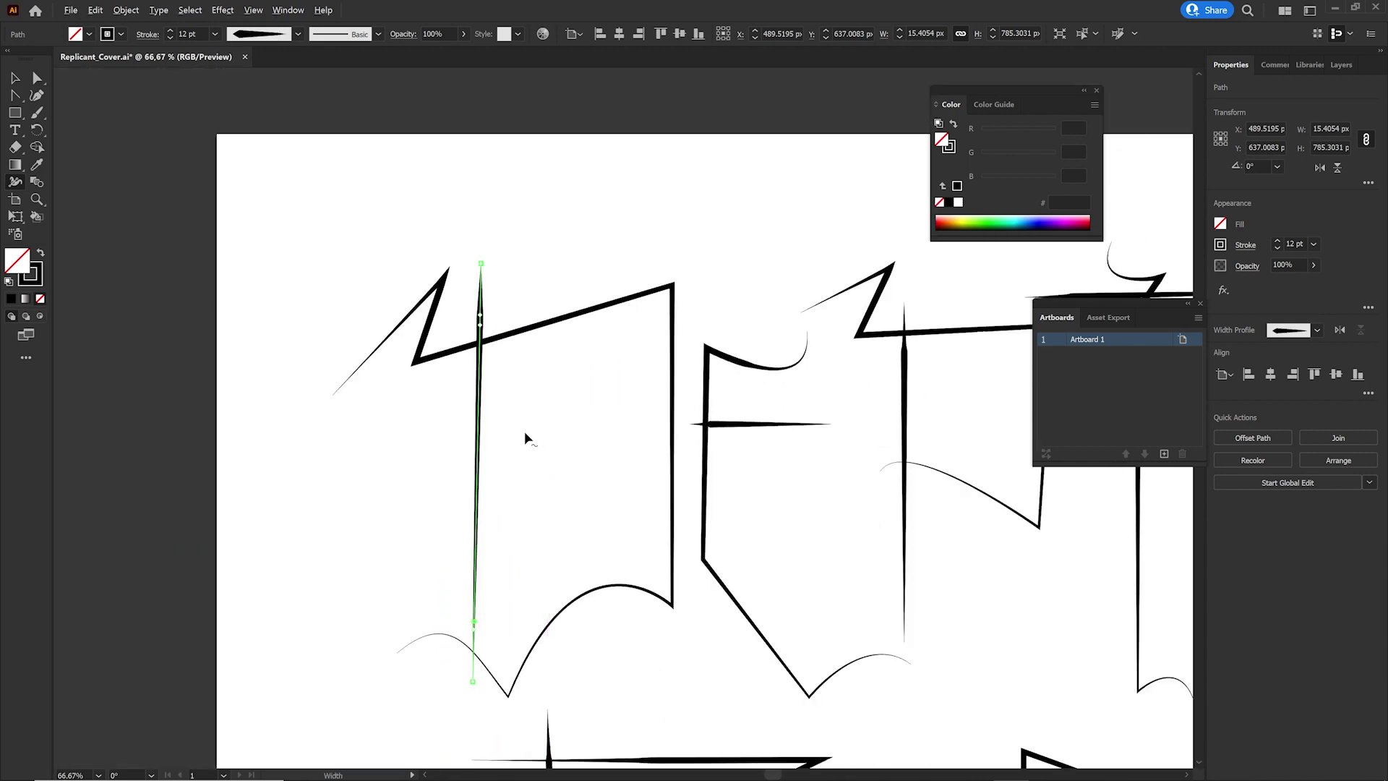
scroll(524, 431, "up", 1)
left_click(298, 34)
left_click(254, 211)
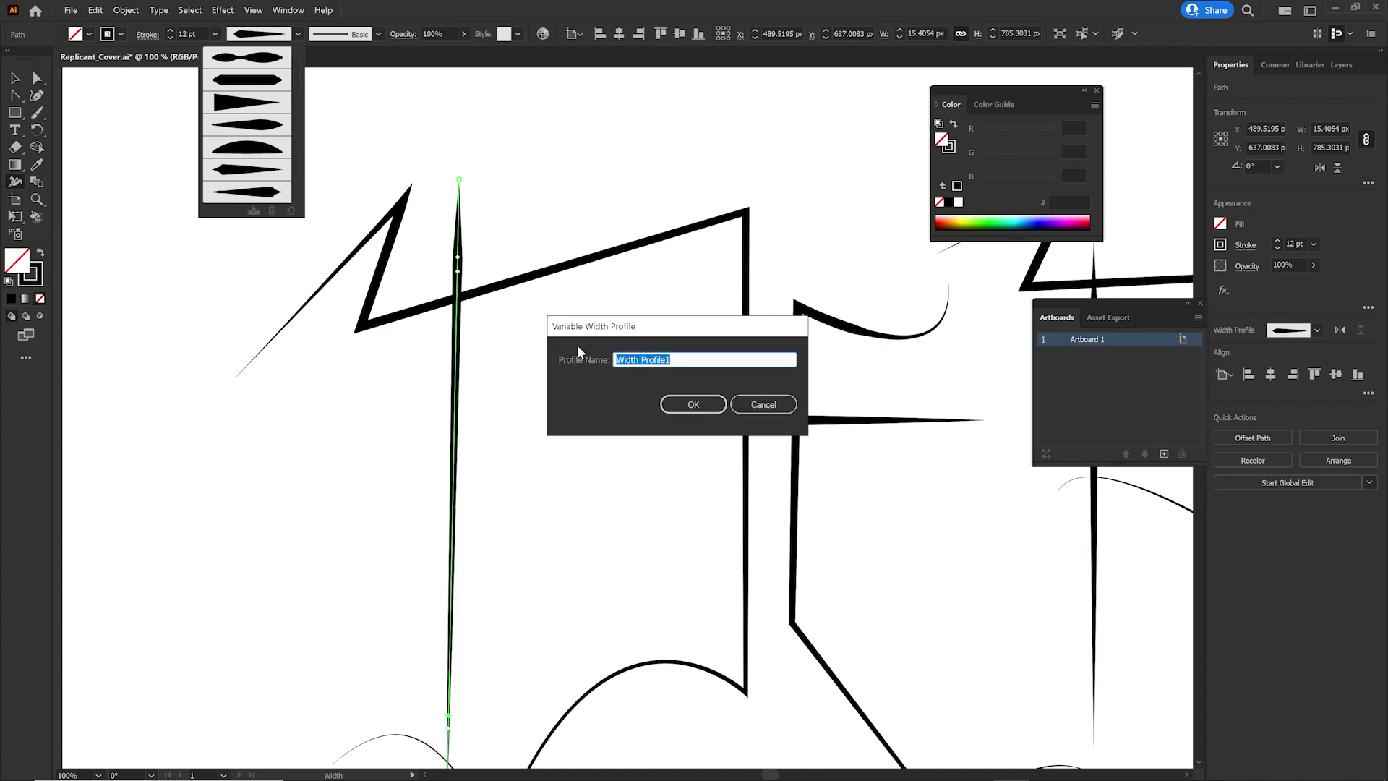
type("inted")
key("Return")
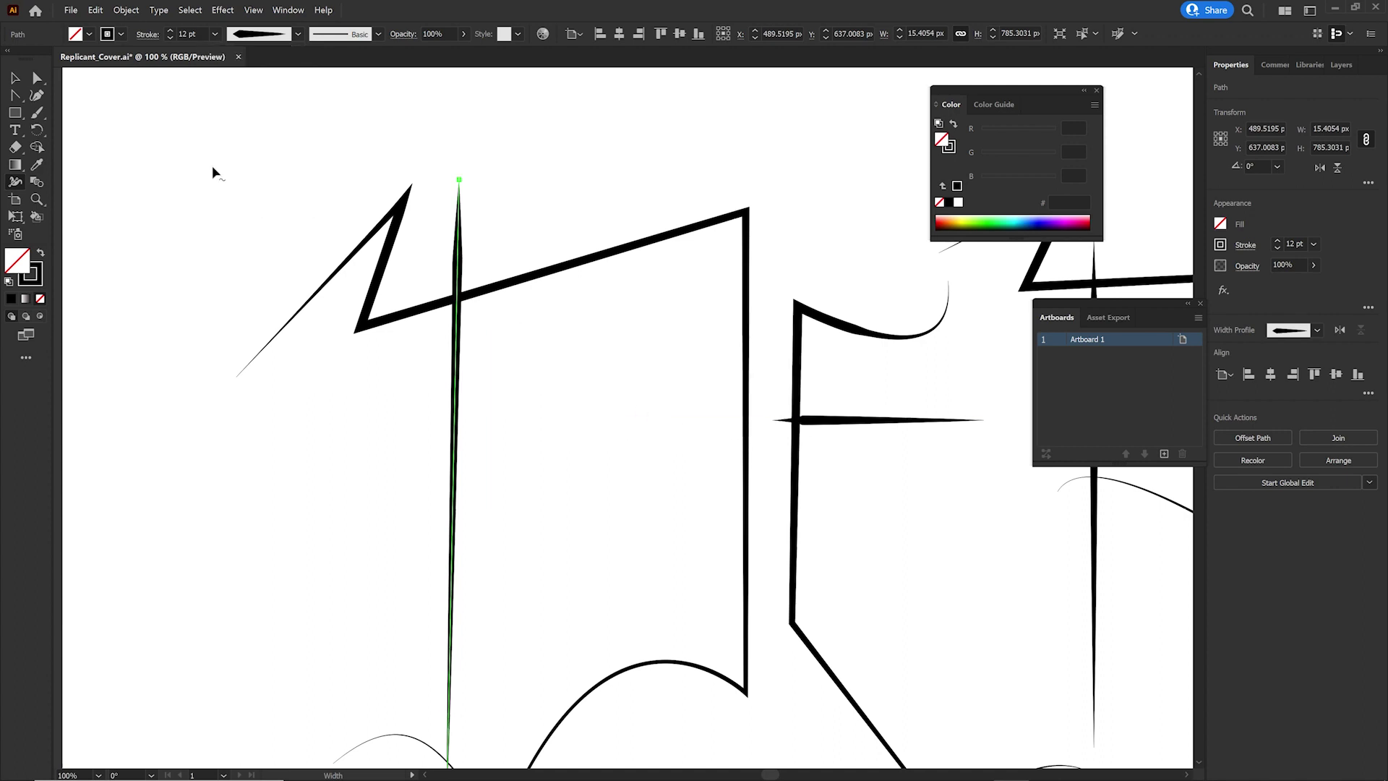
Return to the Selection tool, deselect the stroke and pan back over the lettering.
key("v")
left_click(366, 366)
scroll(460, 412, "down", 3)
left_click_drag(728, 561, 588, 490)
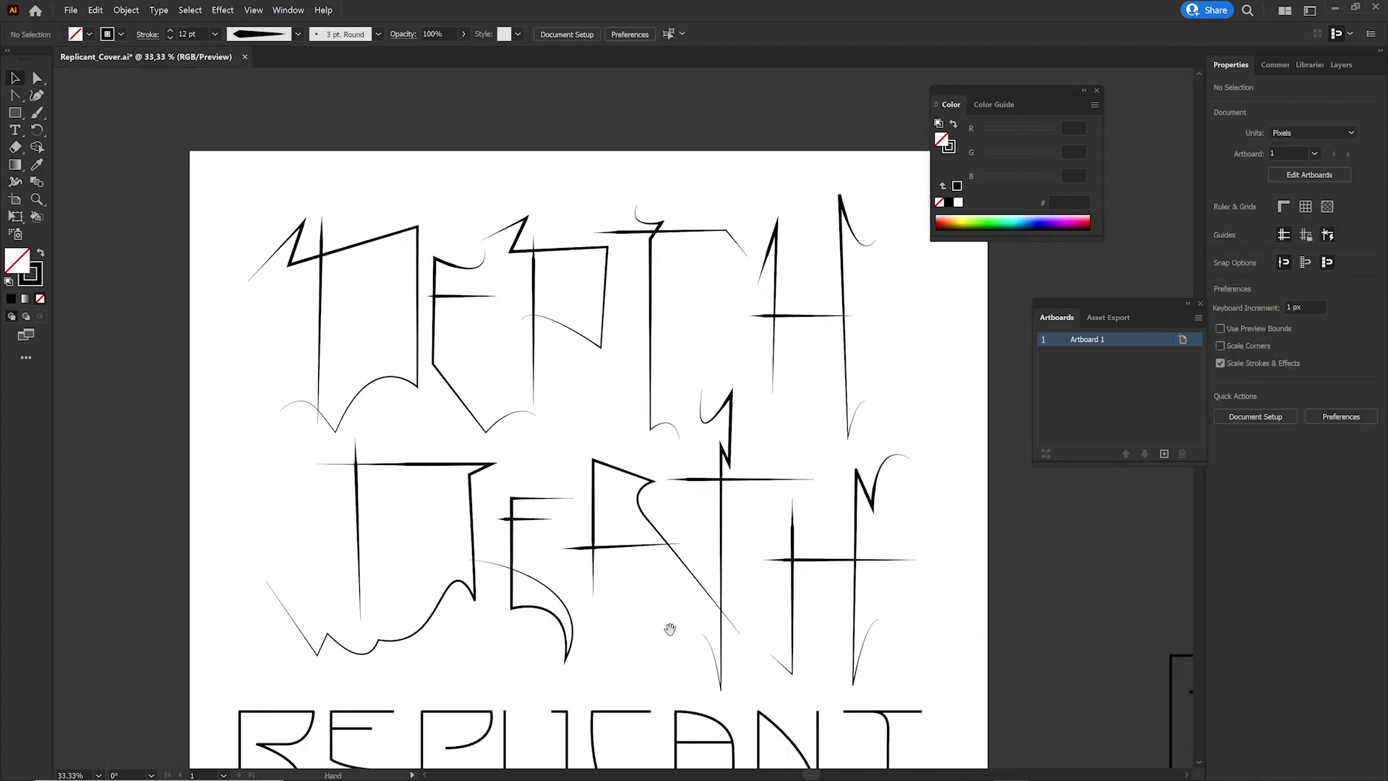
left_click_drag(669, 629, 676, 626)
Apply a width profile to the first letter's vertical stroke.
left_click(318, 325)
left_click(297, 34)
left_click(145, 362)
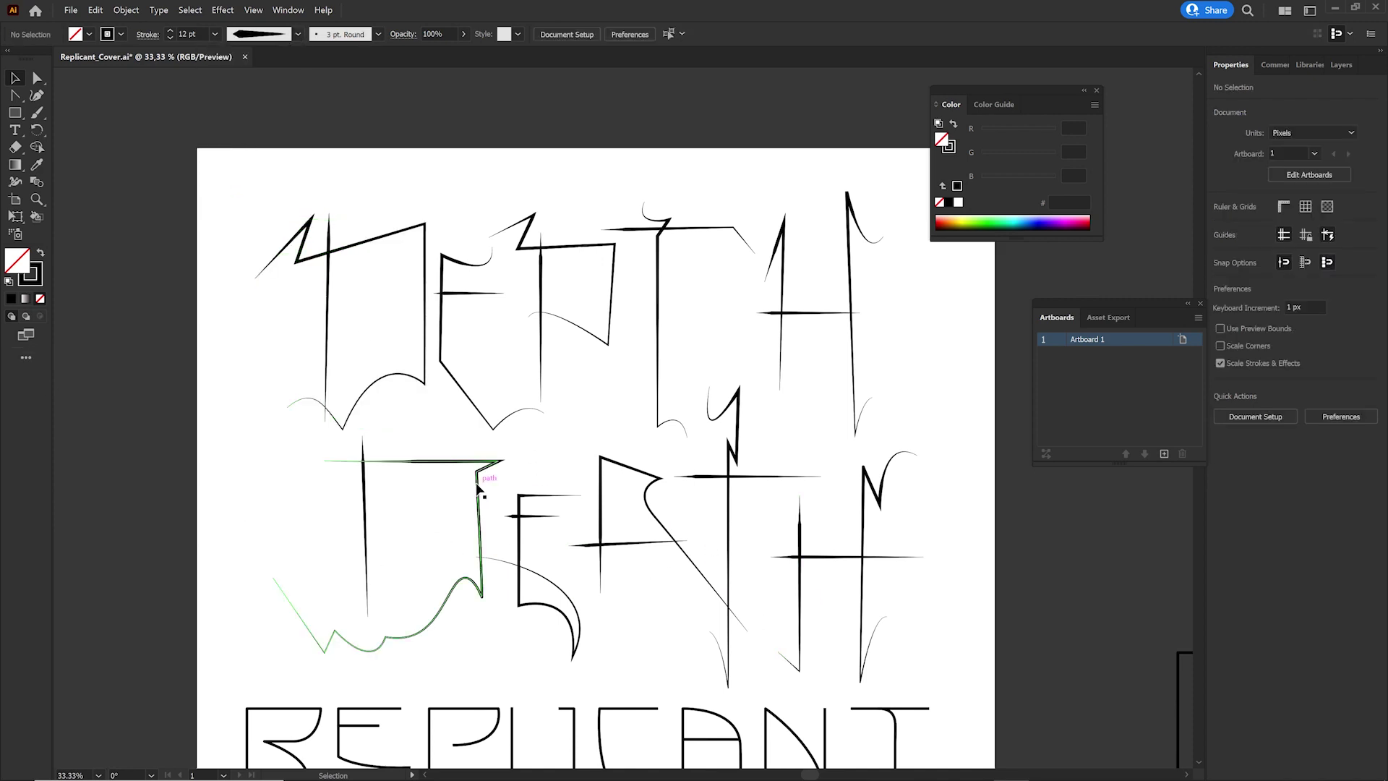
scroll(478, 489, "down", 2)
scroll(405, 485, "up", 1)
scroll(396, 307, "up", 1)
left_click(396, 307)
left_click(297, 34)
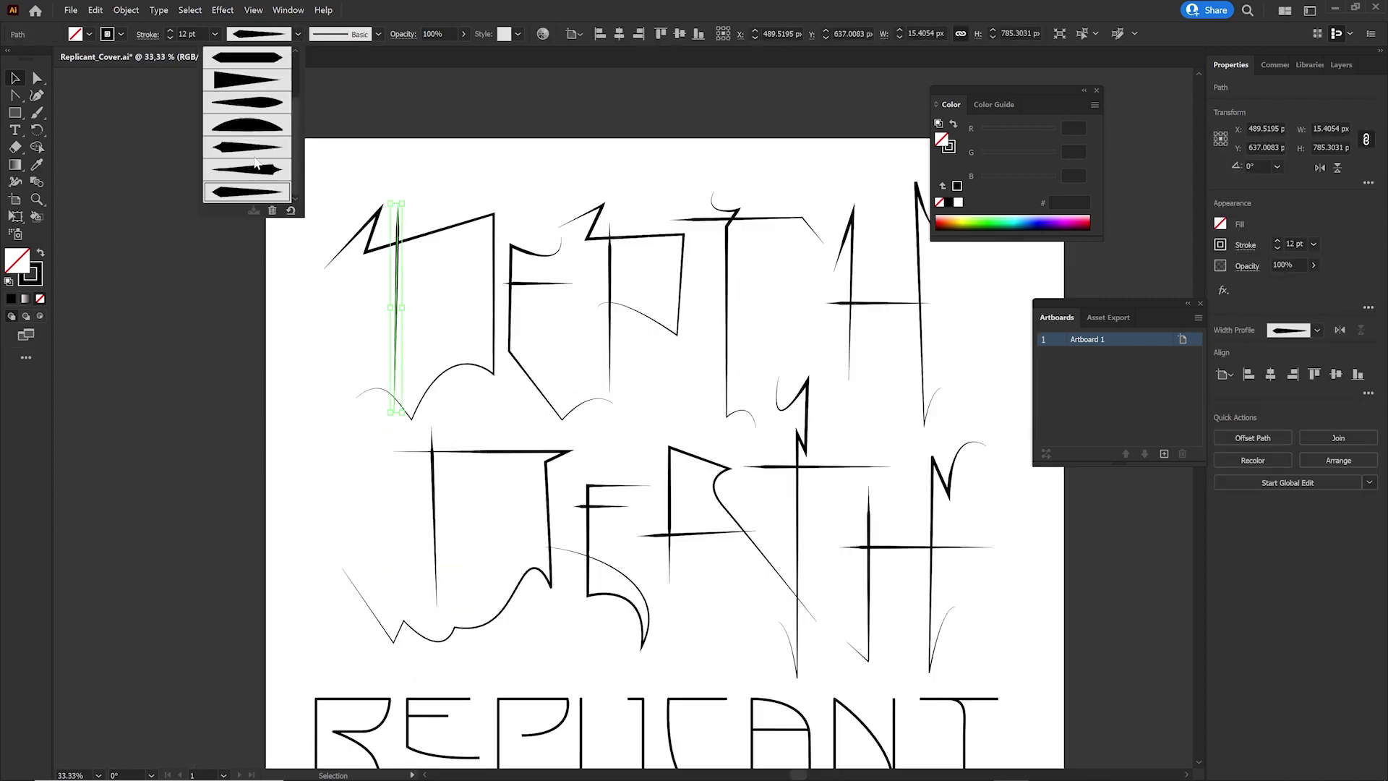
left_click(256, 163)
left_click(316, 331)
scroll(475, 506, "down", 3)
scroll(475, 507, "up", 3)
scroll(564, 355, "down", 3)
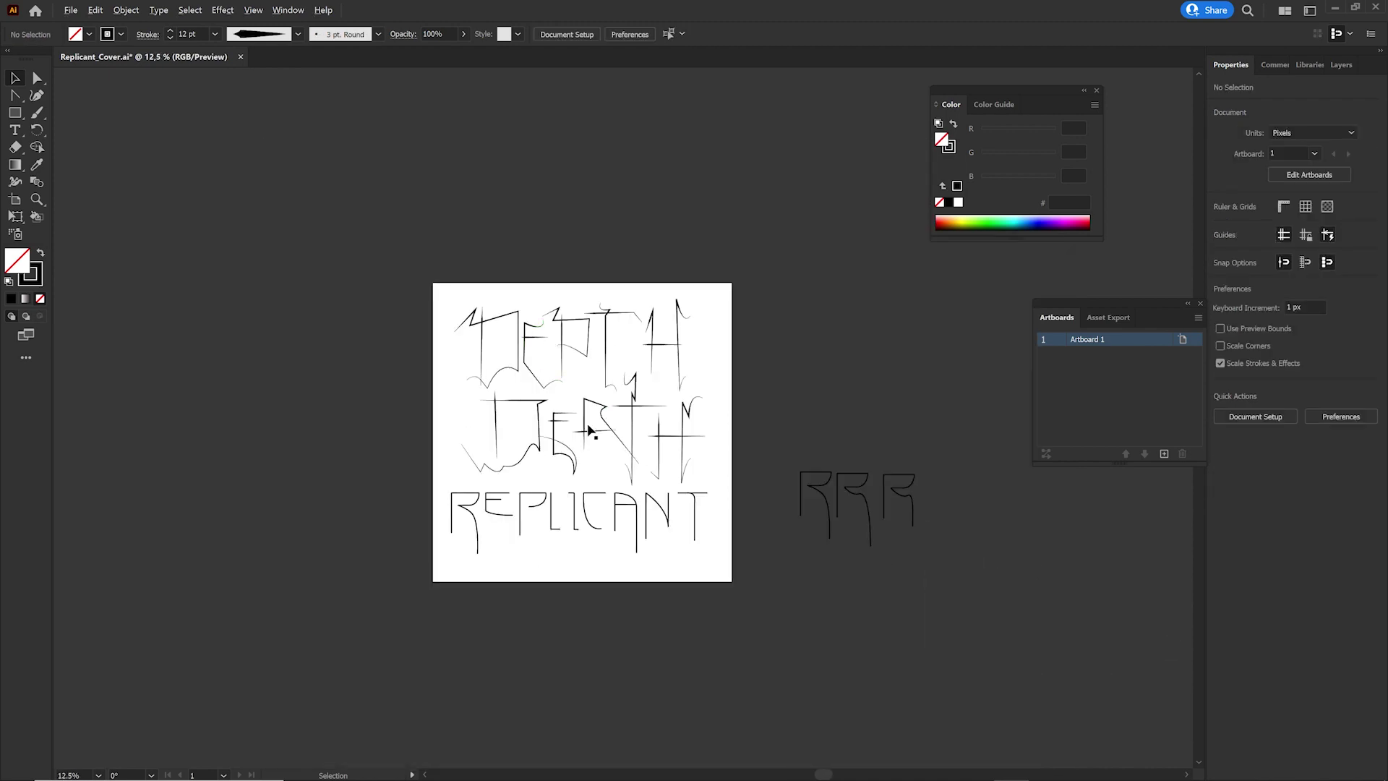
Set the DEPTH and DEATH lettering strokes to 14 pt.
left_click_drag(455, 318, 713, 483)
left_click(214, 34)
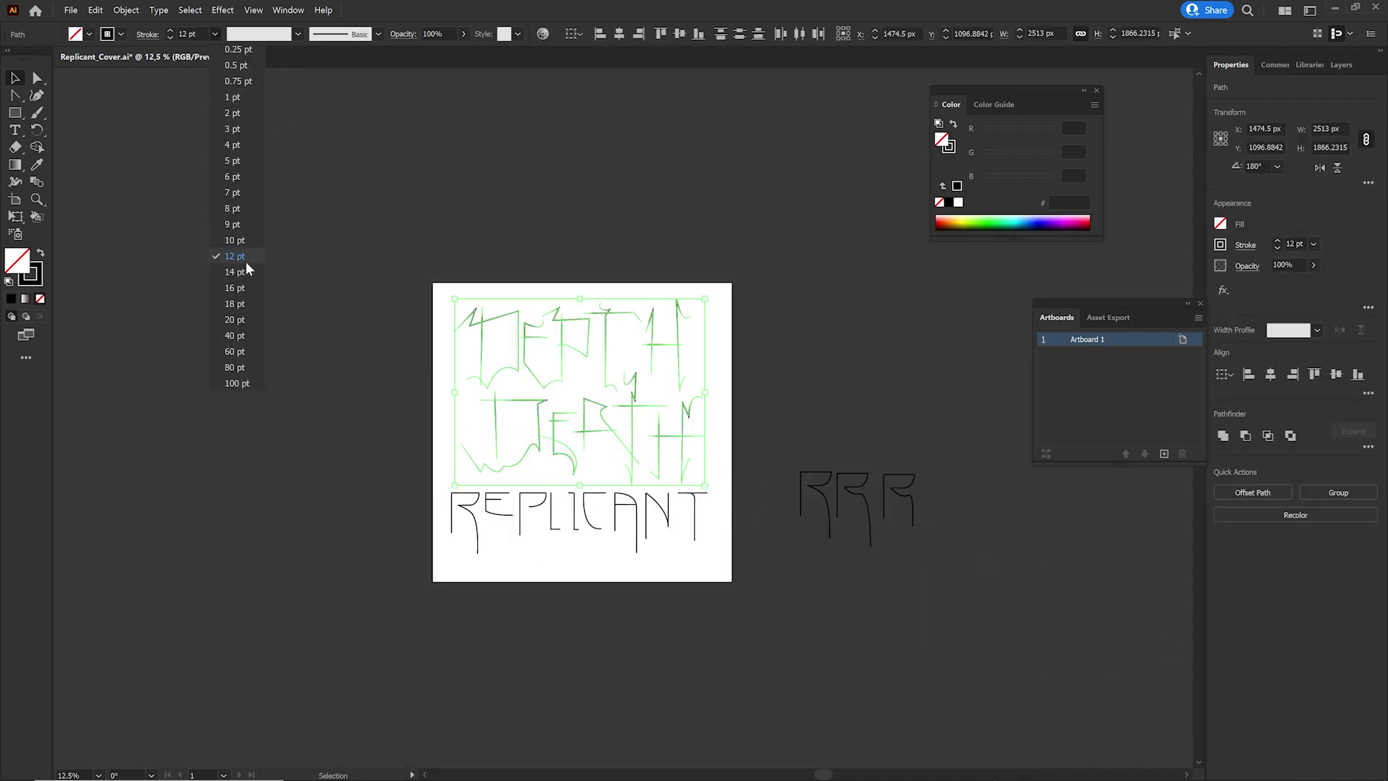
left_click(245, 261)
left_click(286, 380)
scroll(589, 375, "up", 3)
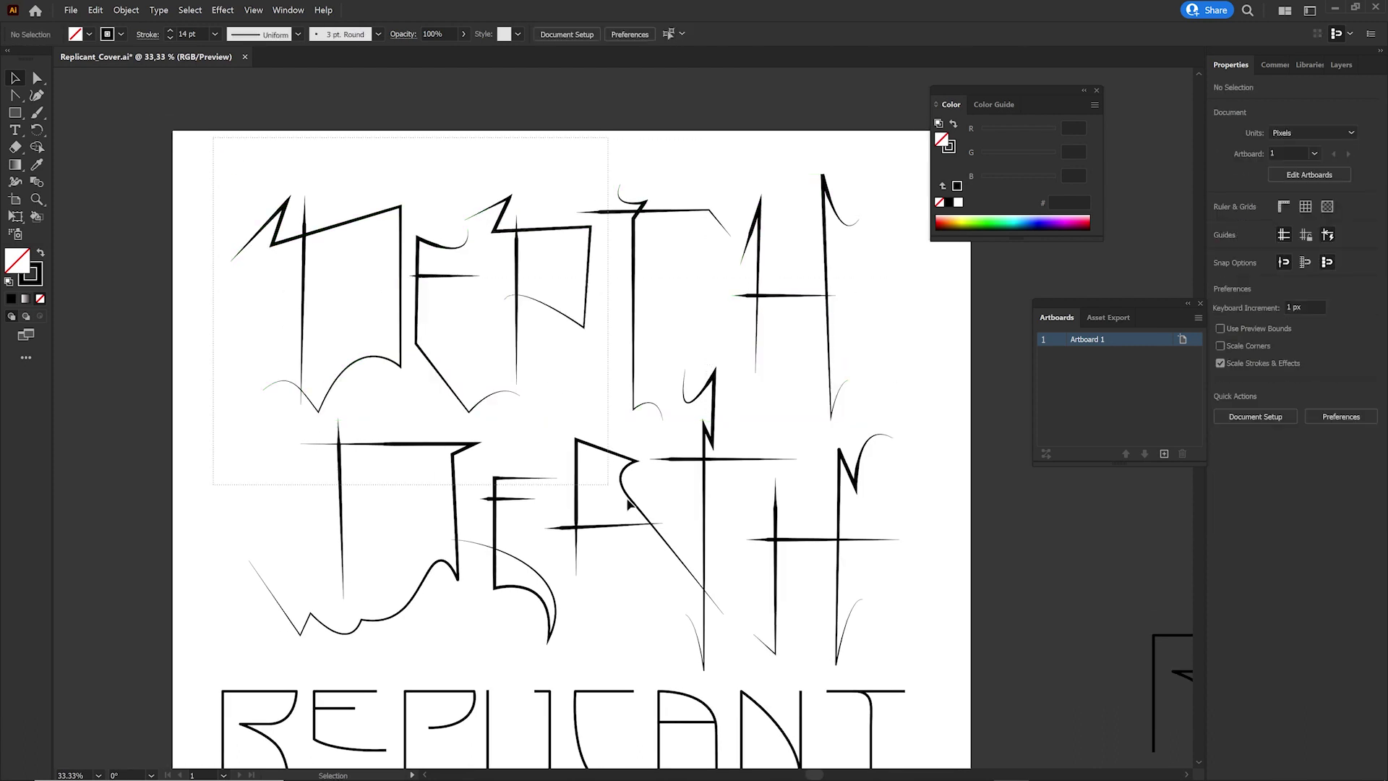
Apply the newly saved custom Width Profile 5 to all DEPTH and DEATH paths.
left_click_drag(901, 282, 217, 481)
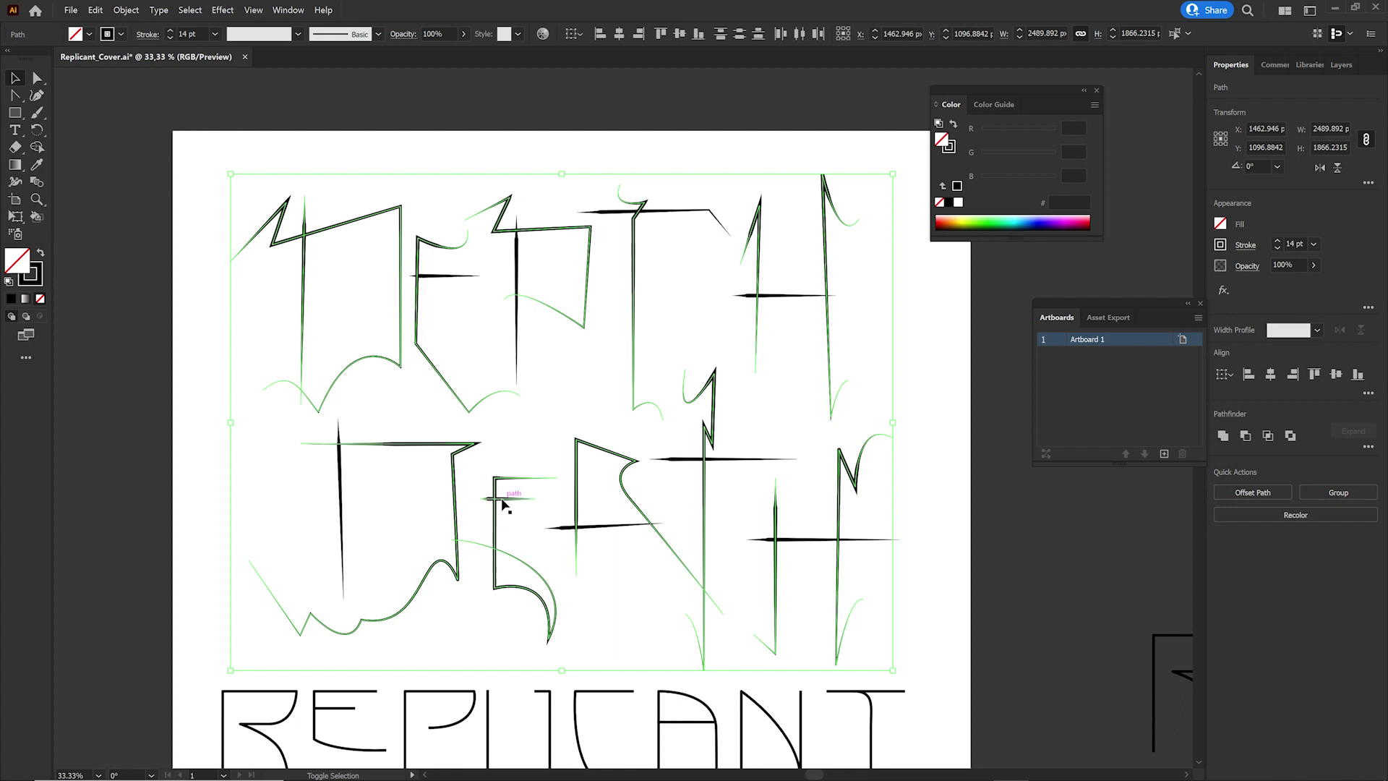
left_click(297, 34)
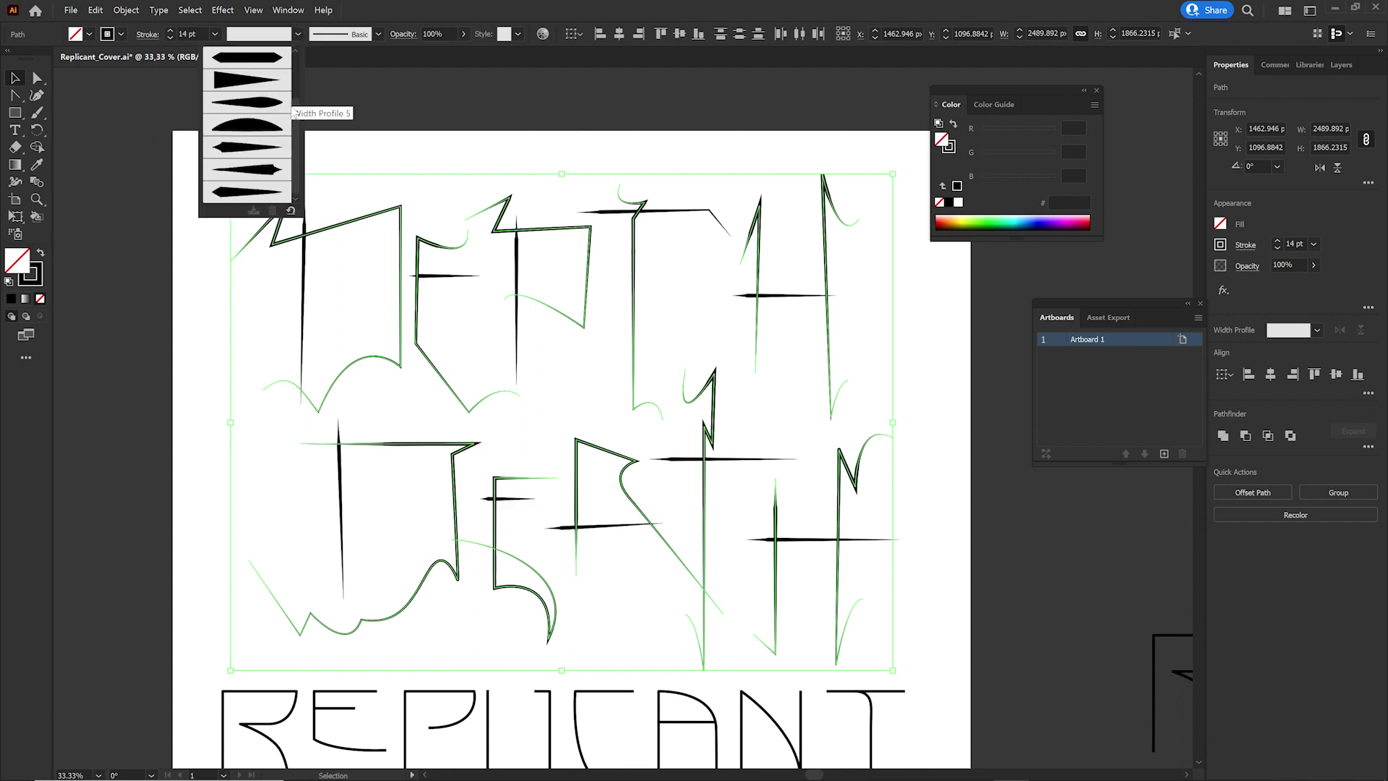
left_click(264, 190)
left_click(185, 376)
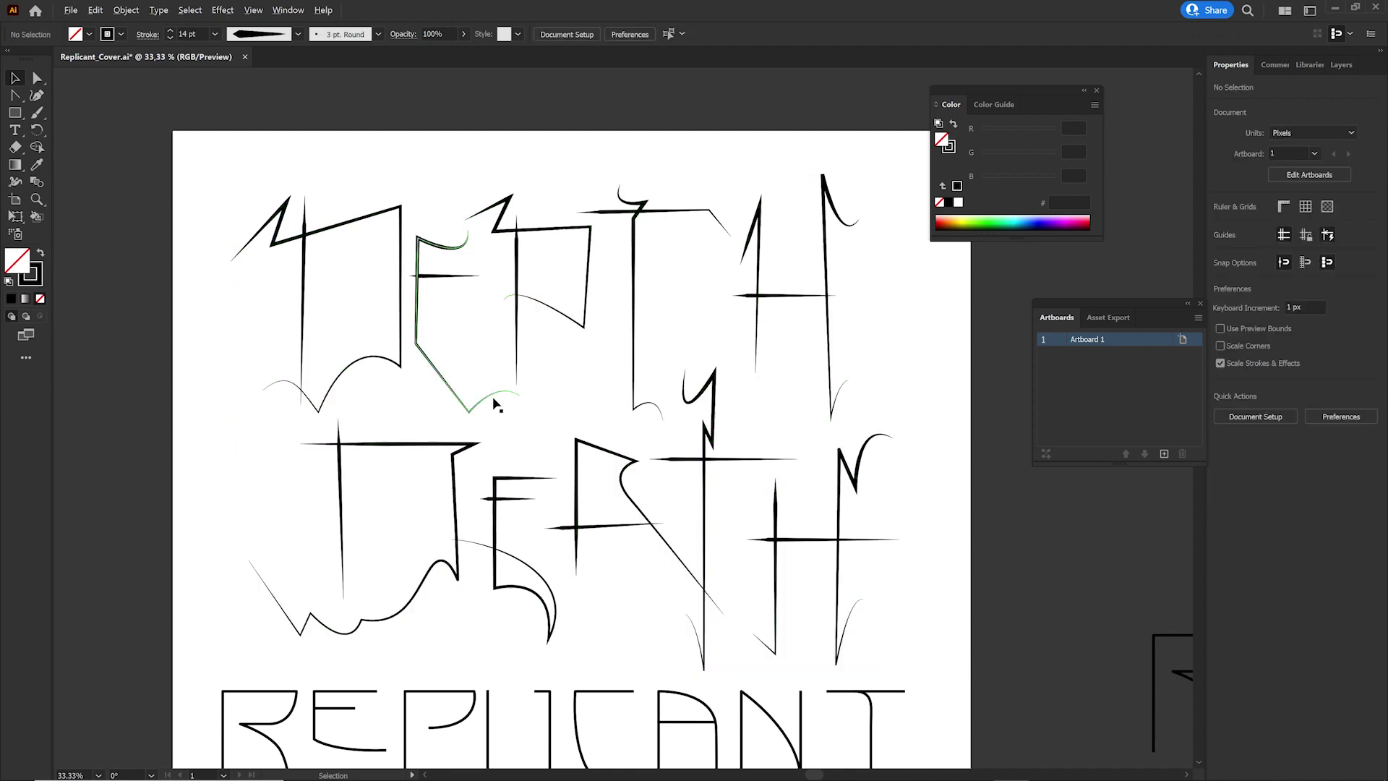
scroll(489, 397, "down", 2)
scroll(830, 431, "down", 2)
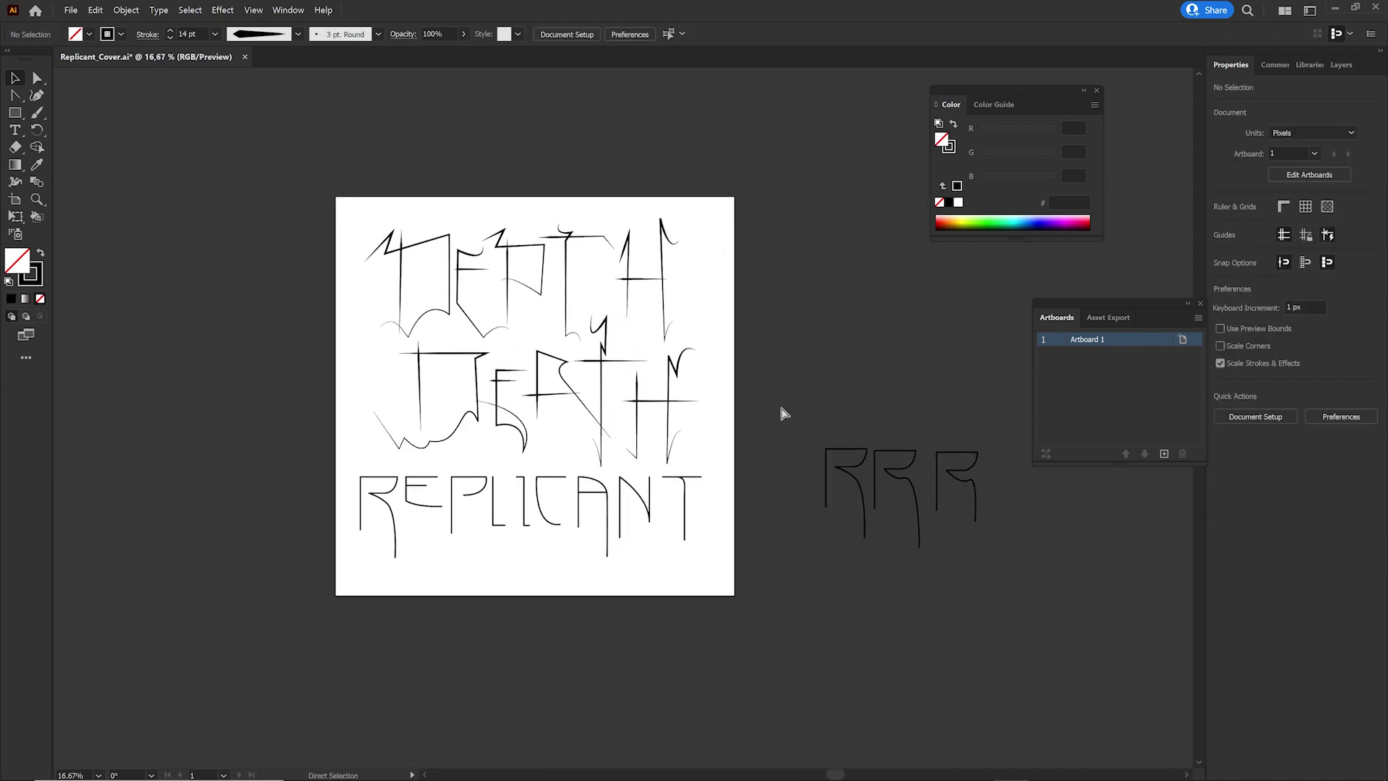
Save, then nudge the bottom end of DEPTH's first vertical stroke.
key("ctrl+s")
scroll(419, 403, "up", 3)
left_click(426, 379)
left_click(426, 487)
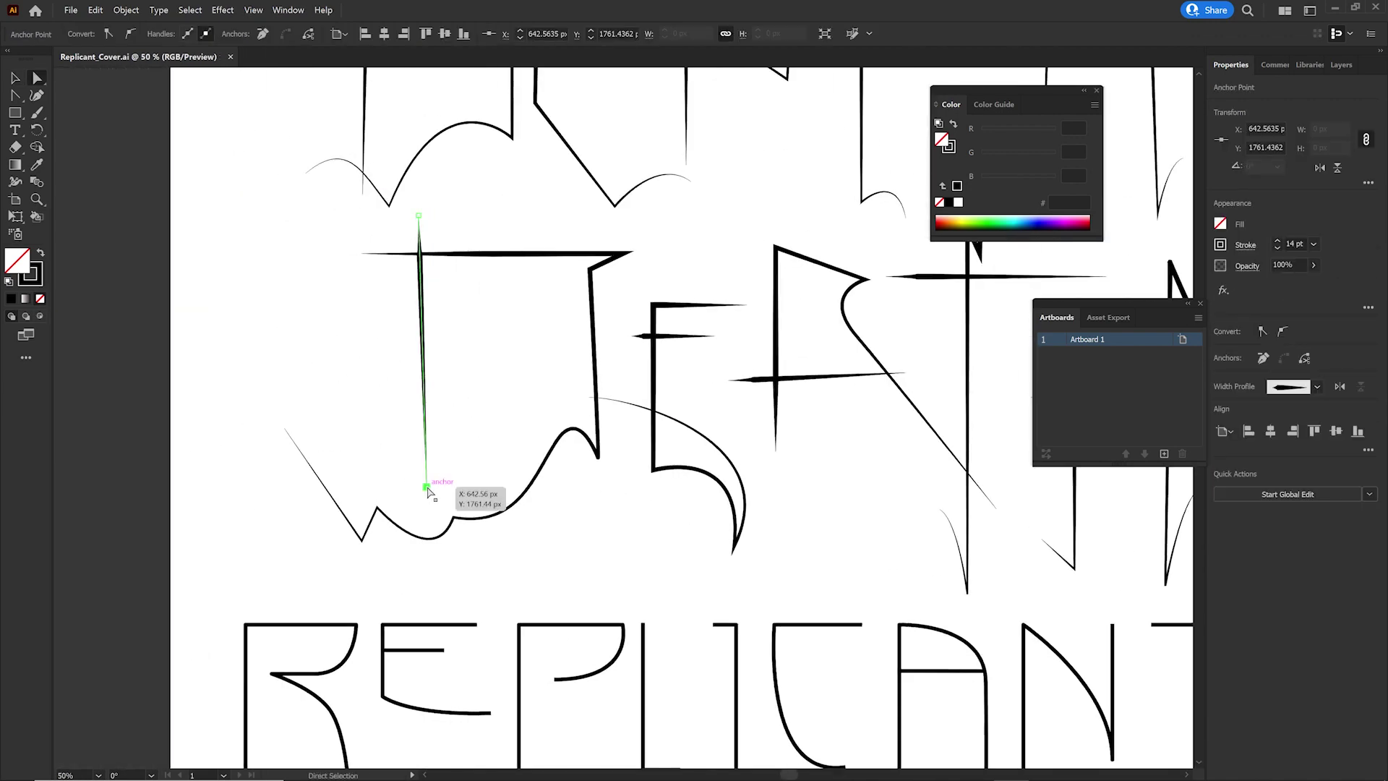
scroll(489, 403, "up", 5)
left_click(422, 362)
left_click_drag(422, 498, 423, 499)
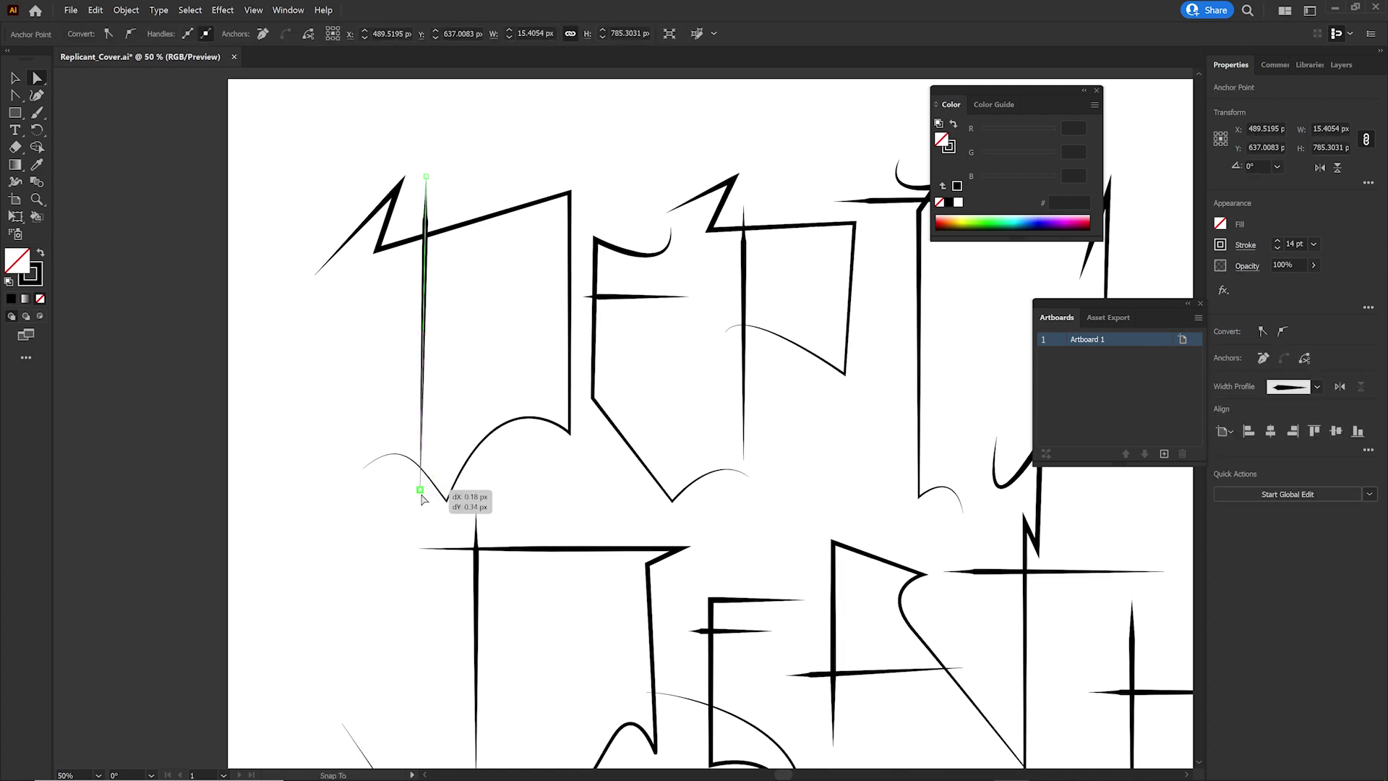
Nudge the E's lower-left and top-left corners slightly.
left_click_drag(593, 397, 592, 403)
left_click(571, 453)
left_click(567, 161)
scroll(620, 402, "down", 2)
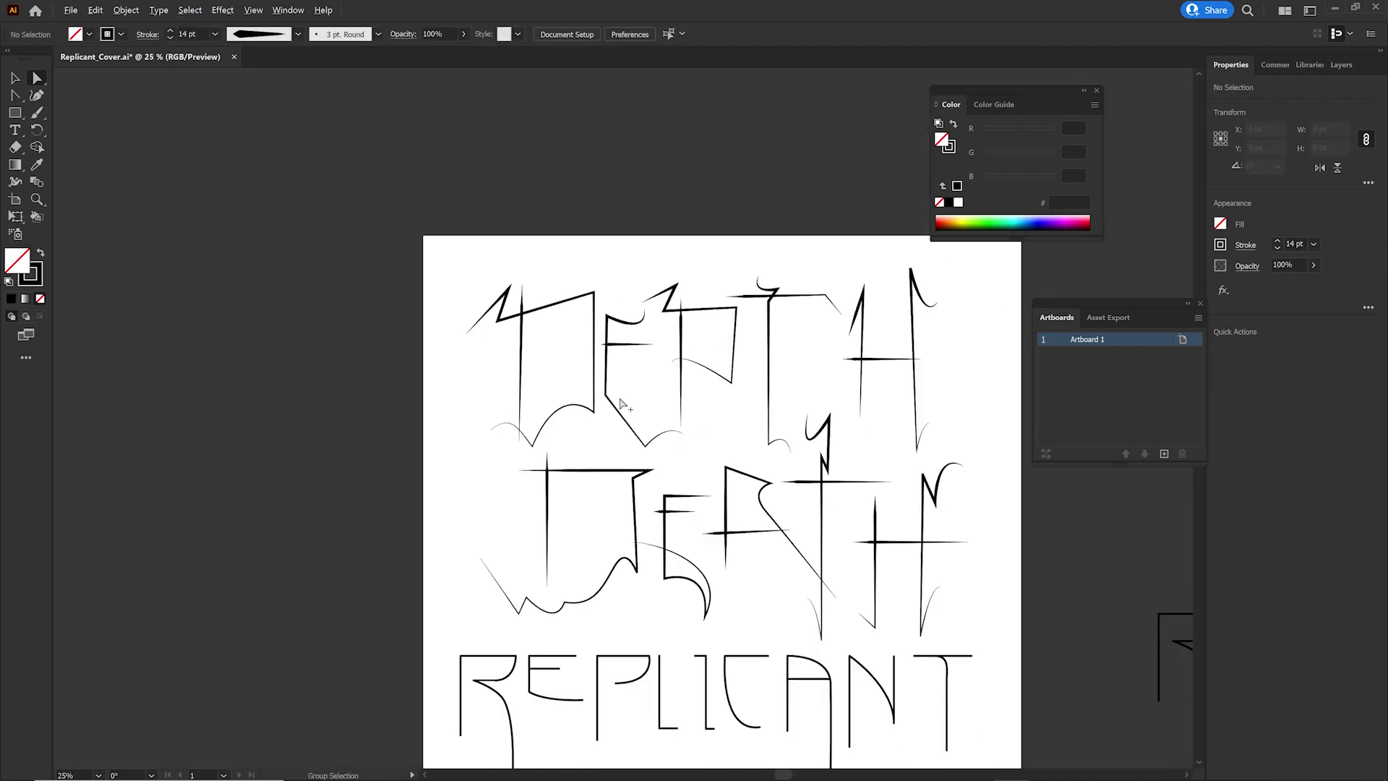
scroll(620, 403, "up", 3)
left_click_drag(485, 180, 485, 181)
left_click(542, 350)
scroll(543, 350, "down", 3)
scroll(584, 463, "up", 2)
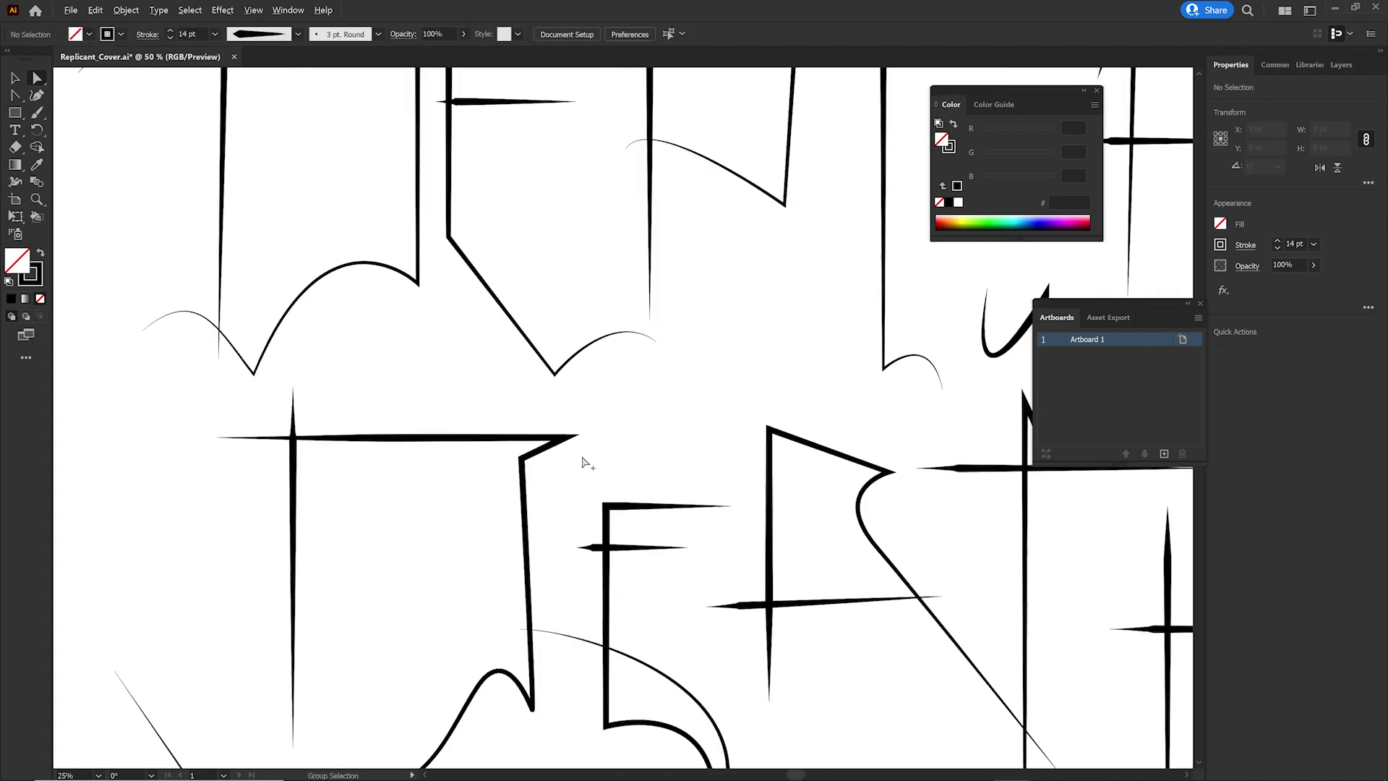
scroll(584, 463, "up", 1)
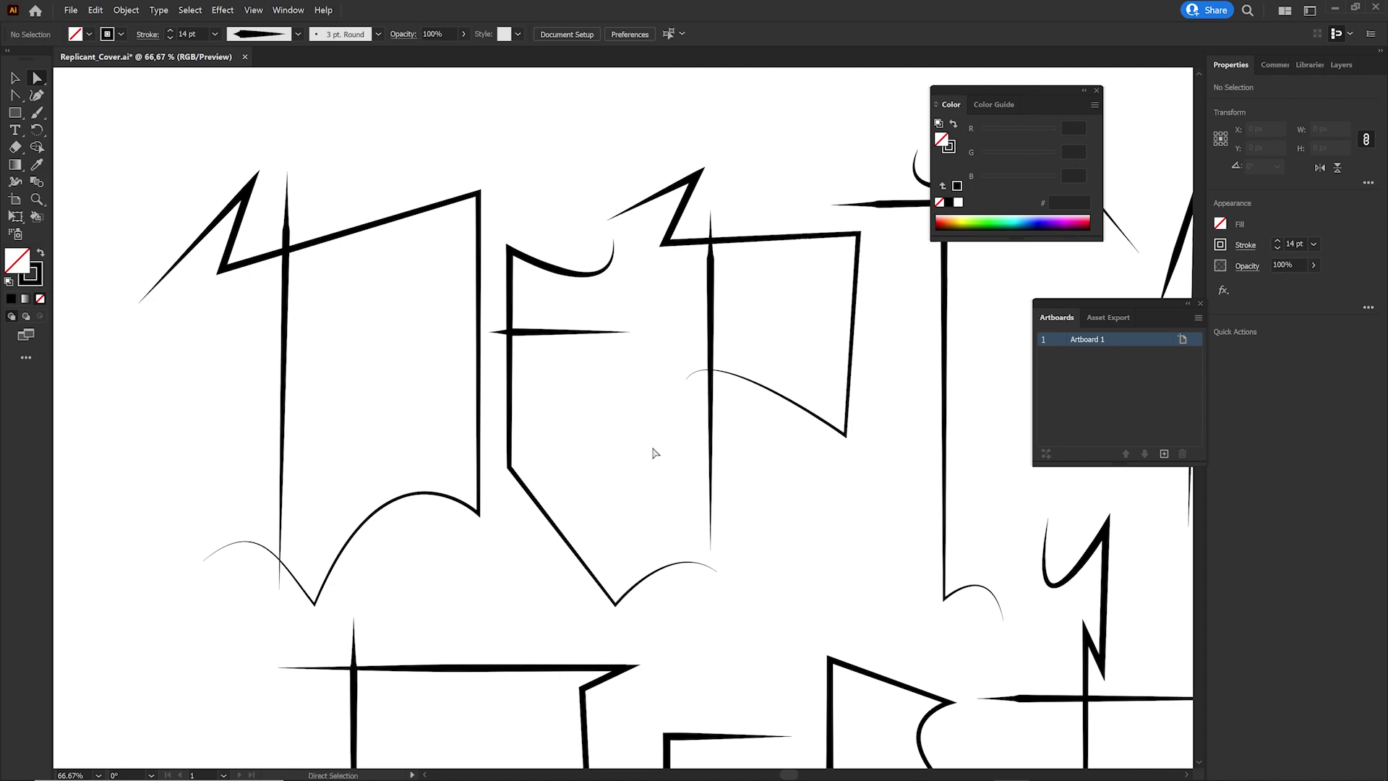
scroll(654, 453, "down", 3)
scroll(636, 463, "up", 1)
scroll(636, 463, "up", 2)
Pull the P's top-right corner right and down, undoing a stray reshape of its upper-left corner.
left_click(650, 374)
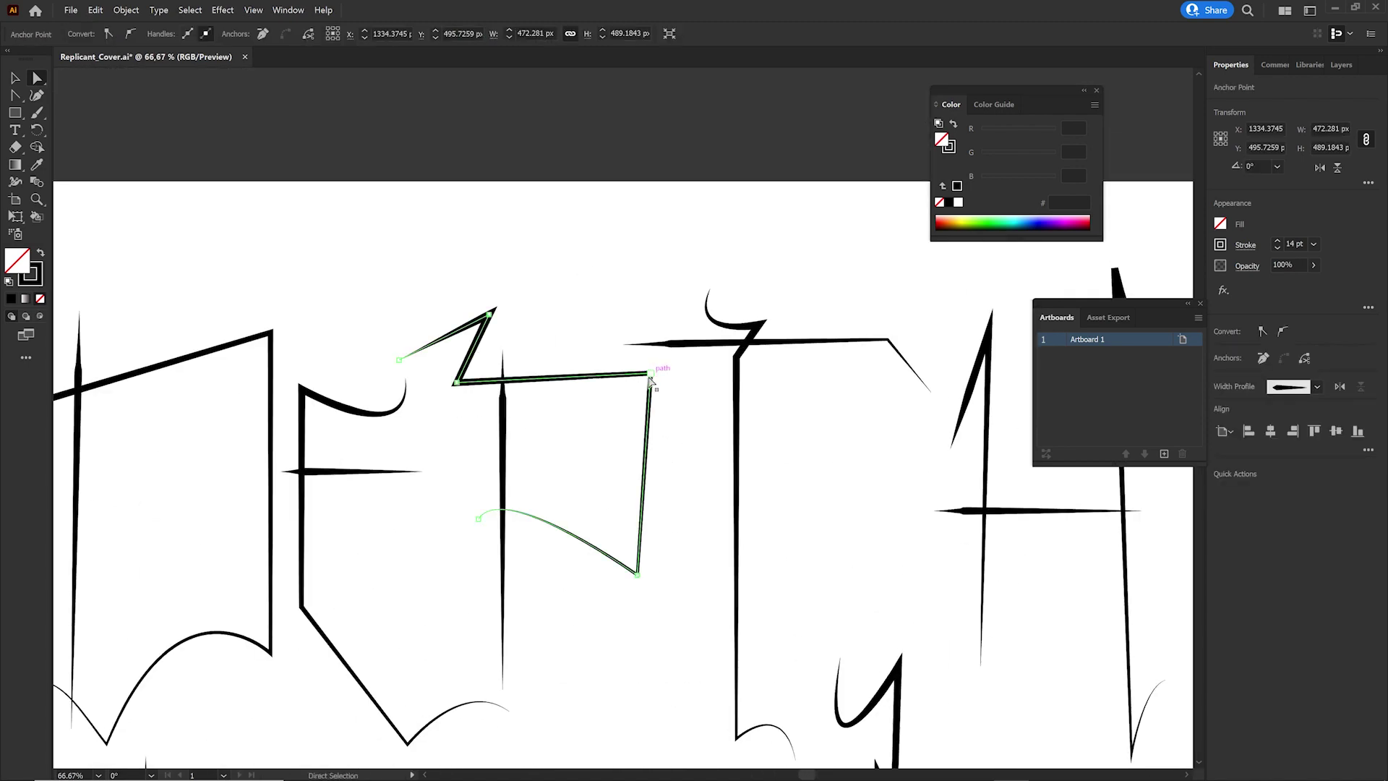
left_click_drag(649, 376, 664, 386)
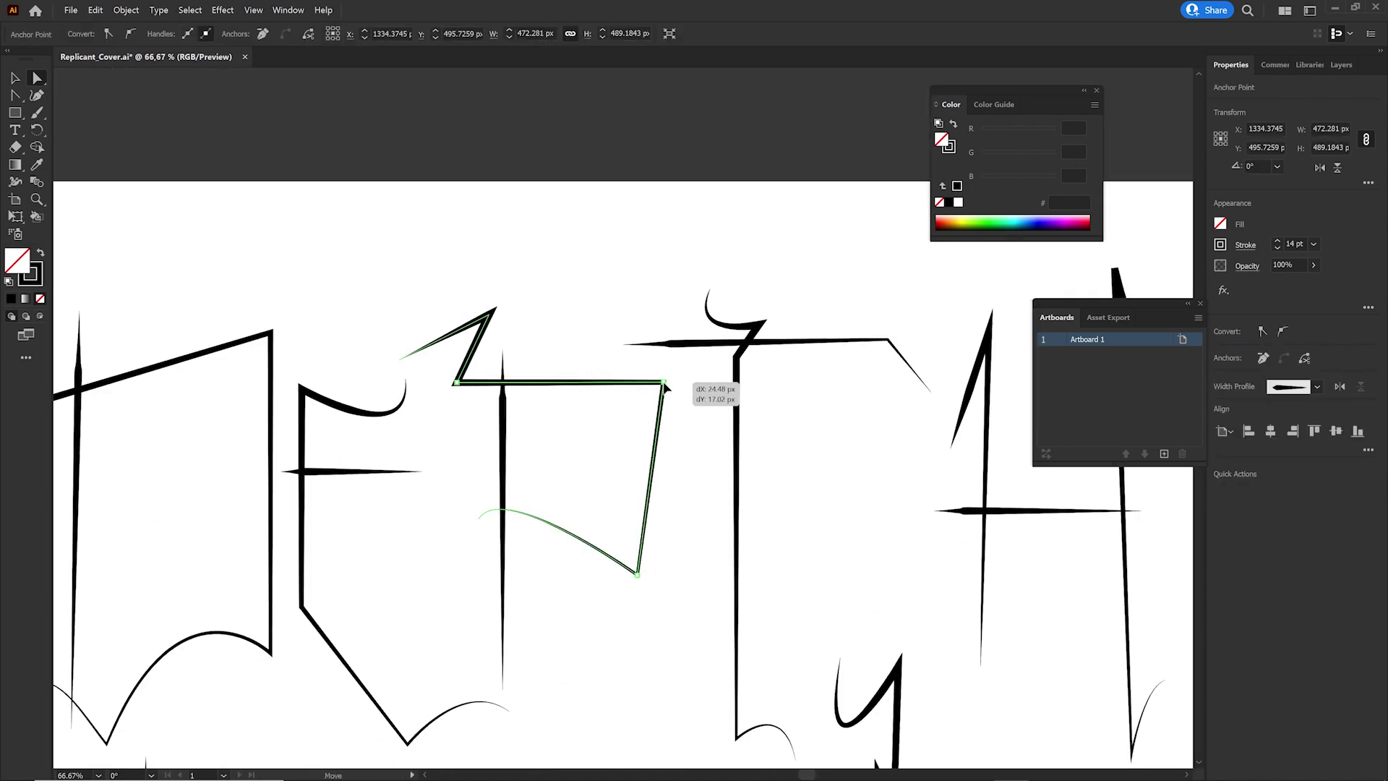
left_click_drag(665, 387, 663, 384)
left_click(484, 365)
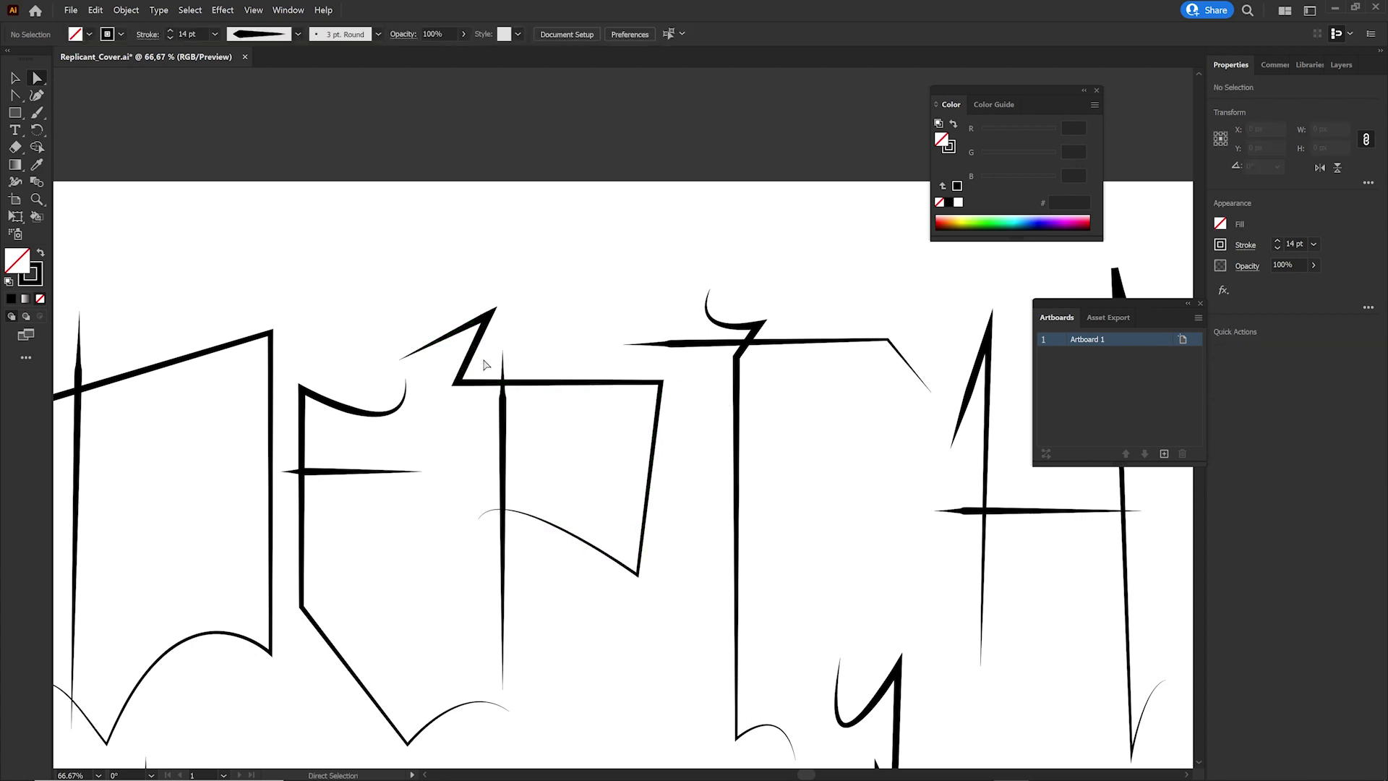
mouse_move(490, 315)
left_mouse_down()
mouse_move(438, 351)
mouse_move(431, 380)
left_mouse_up()
key("ctrl+z")
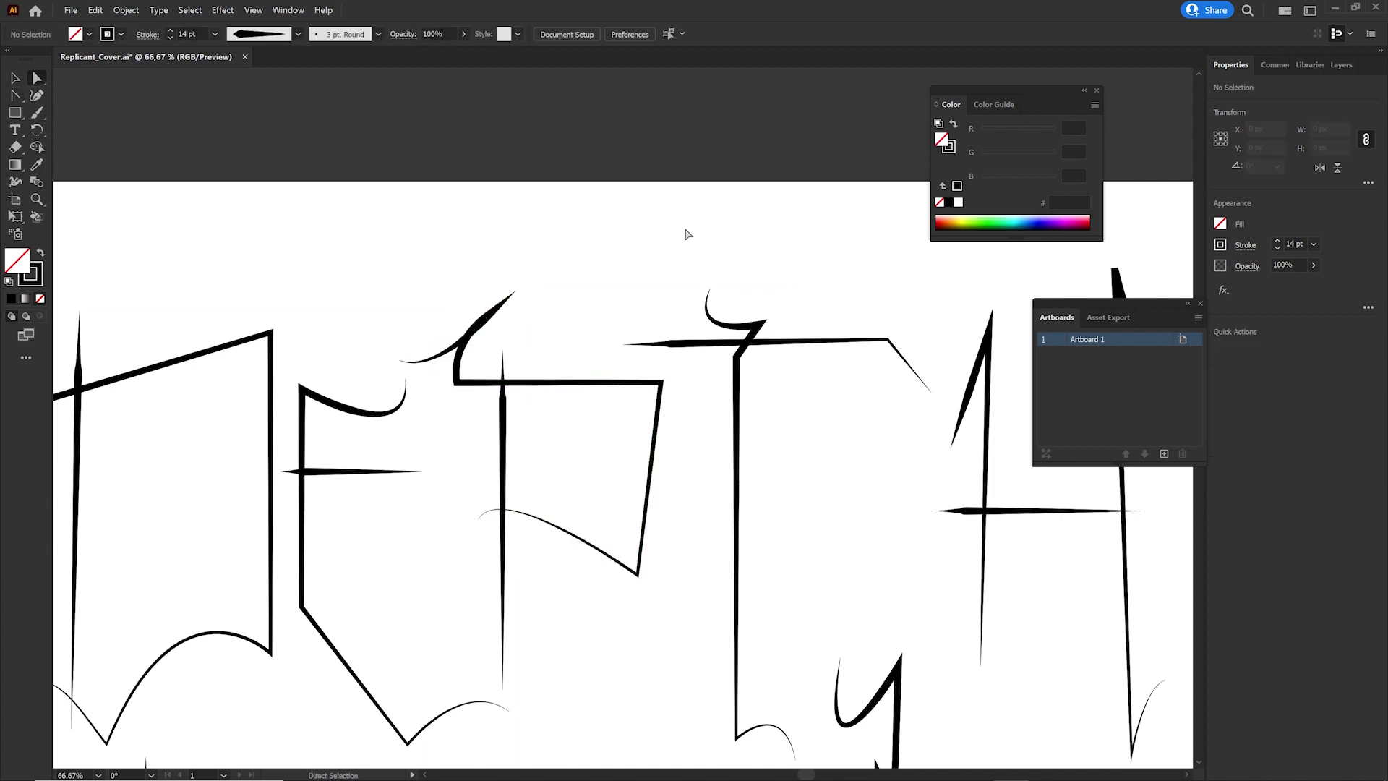
Curve the P's upper-left corner and stretch its top bar about 59 px right.
mouse_move(457, 384)
left_mouse_down()
mouse_move(467, 402)
mouse_move(434, 363)
left_mouse_up()
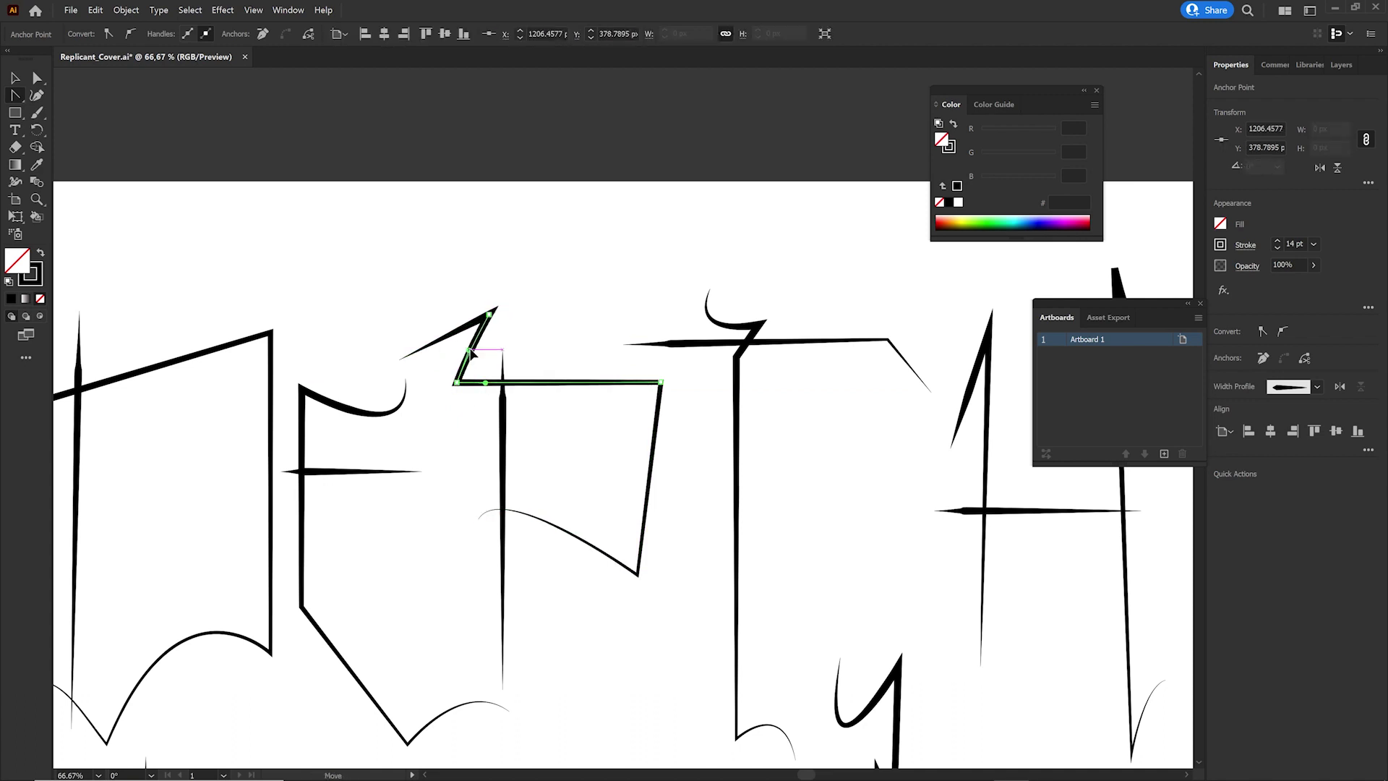
left_click_drag(454, 355, 453, 351)
left_click(356, 245)
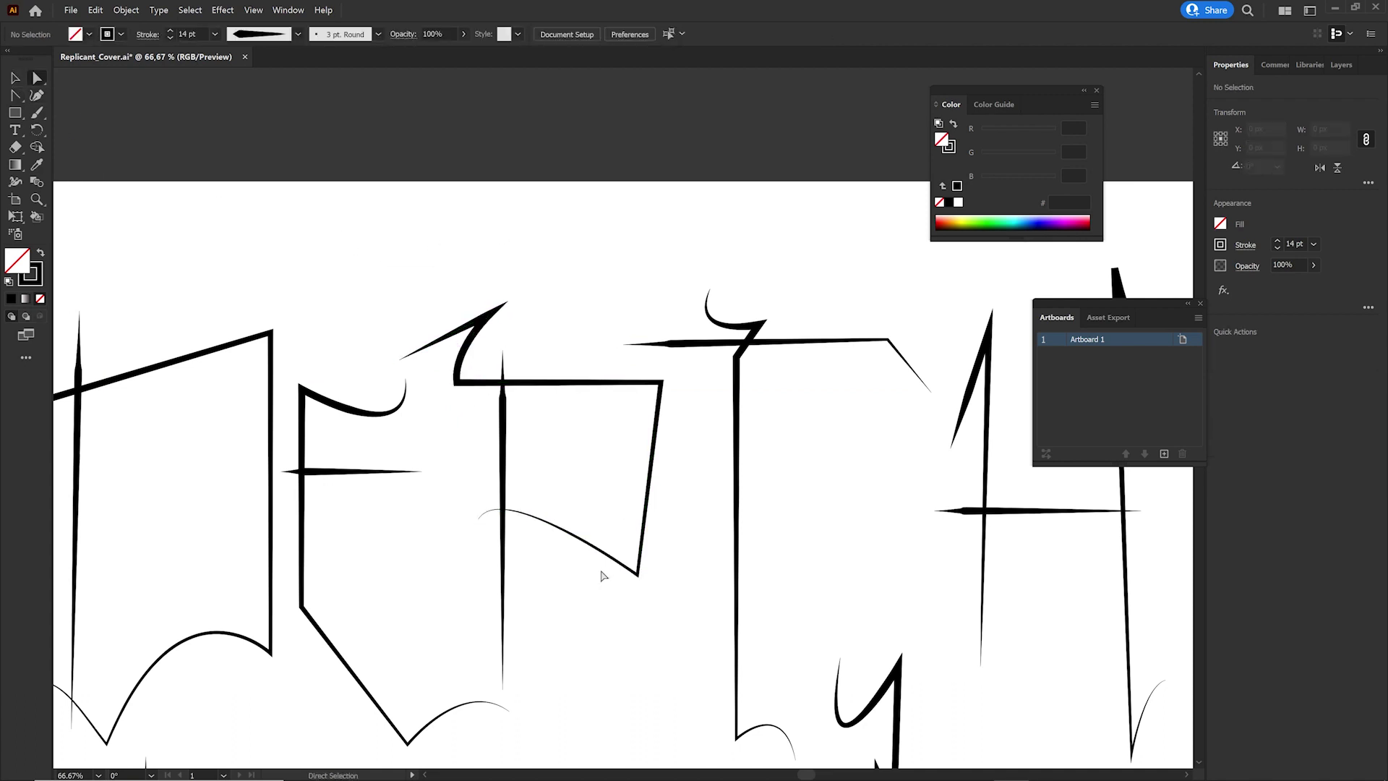
mouse_move(605, 576)
left_mouse_down()
mouse_move(401, 445)
mouse_move(381, 363)
left_mouse_up()
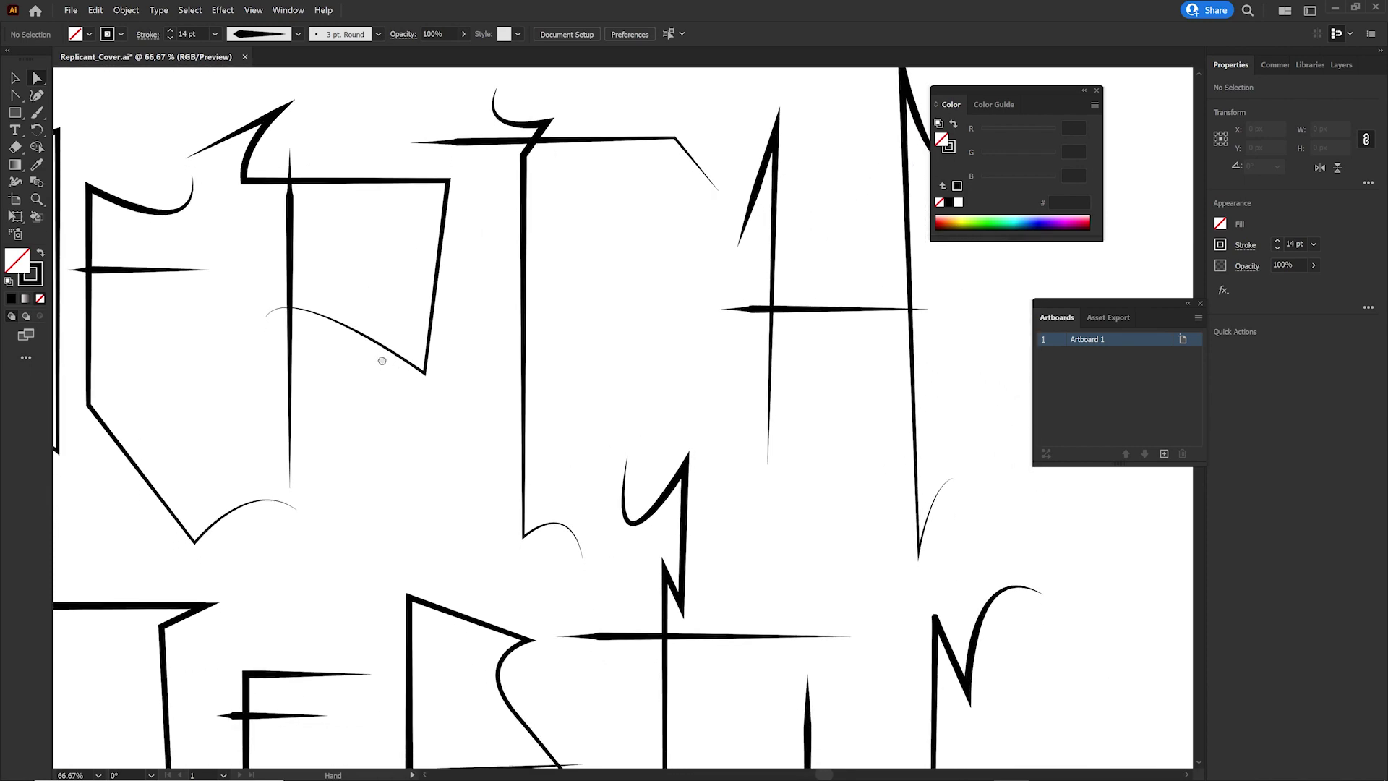
left_click_drag(475, 284, 507, 290)
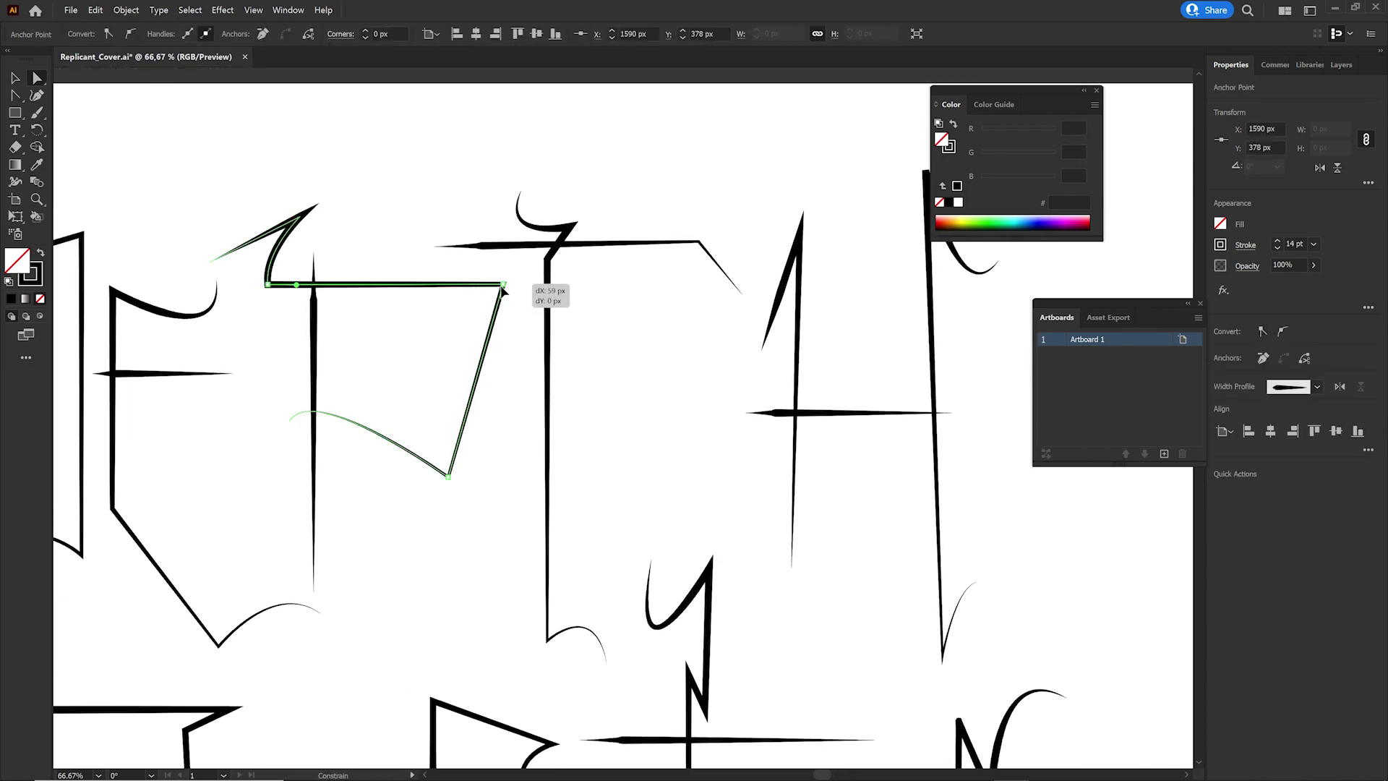
left_click(706, 487)
Bend the top of the H's left stroke into a curve.
scroll(701, 467, "down", 3)
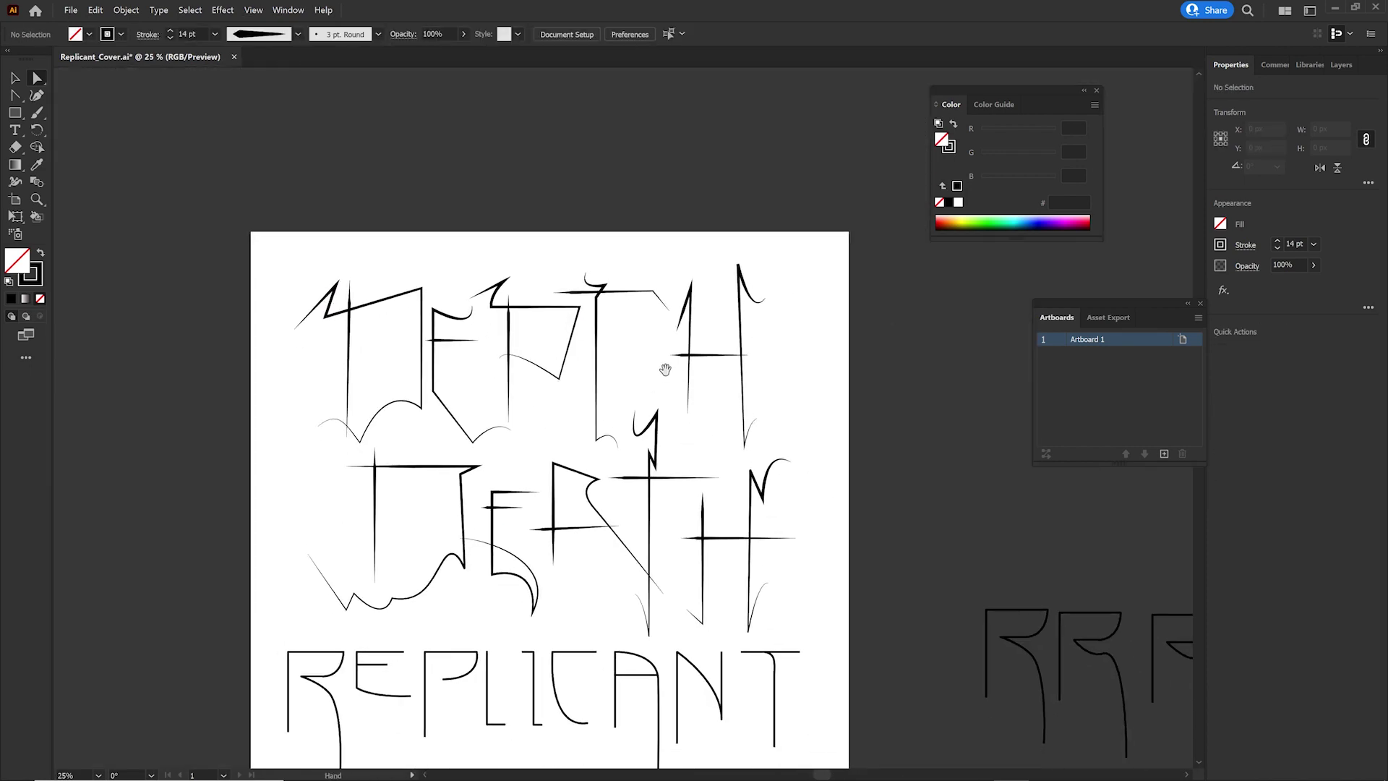
scroll(665, 369, "up", 2)
scroll(661, 405, "up", 1)
left_click(646, 410)
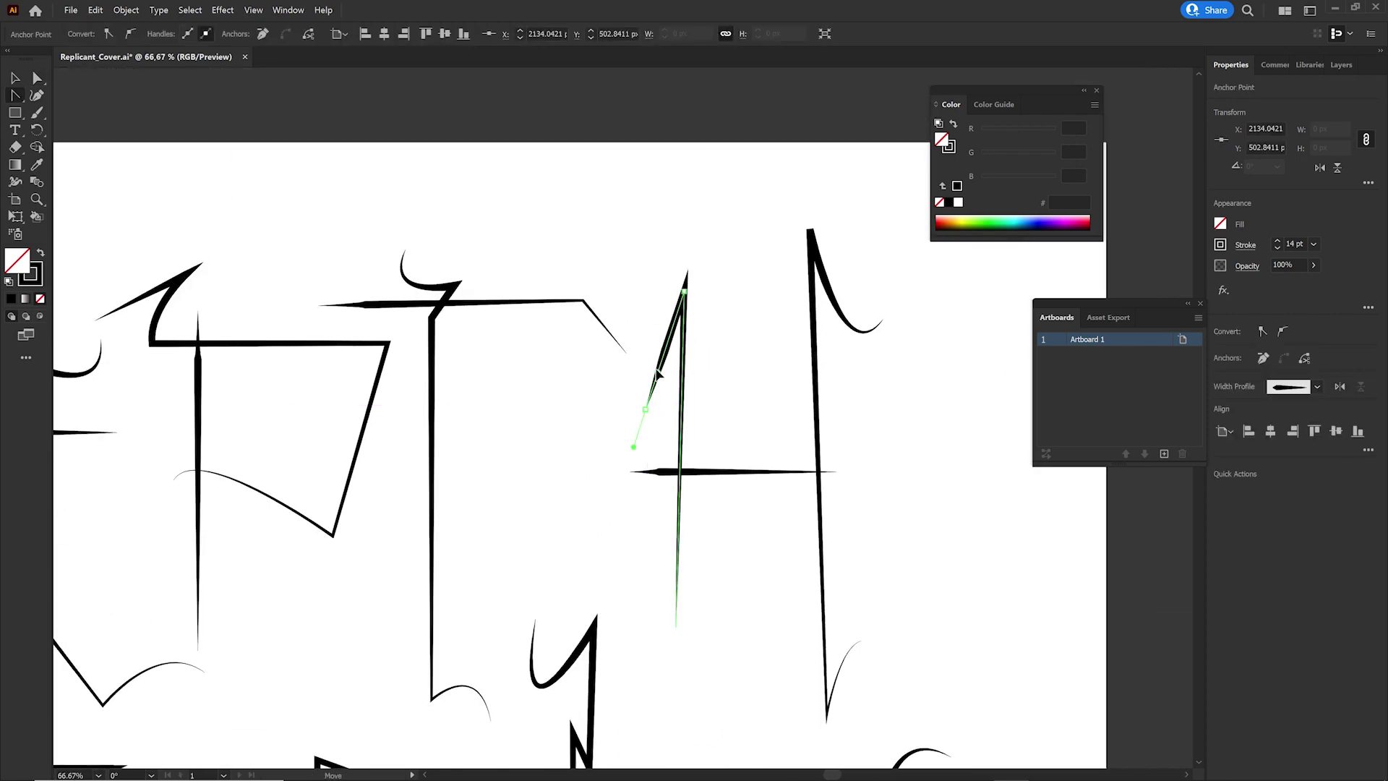
mouse_move(658, 372)
left_mouse_down()
mouse_move(672, 399)
mouse_move(619, 413)
left_mouse_up()
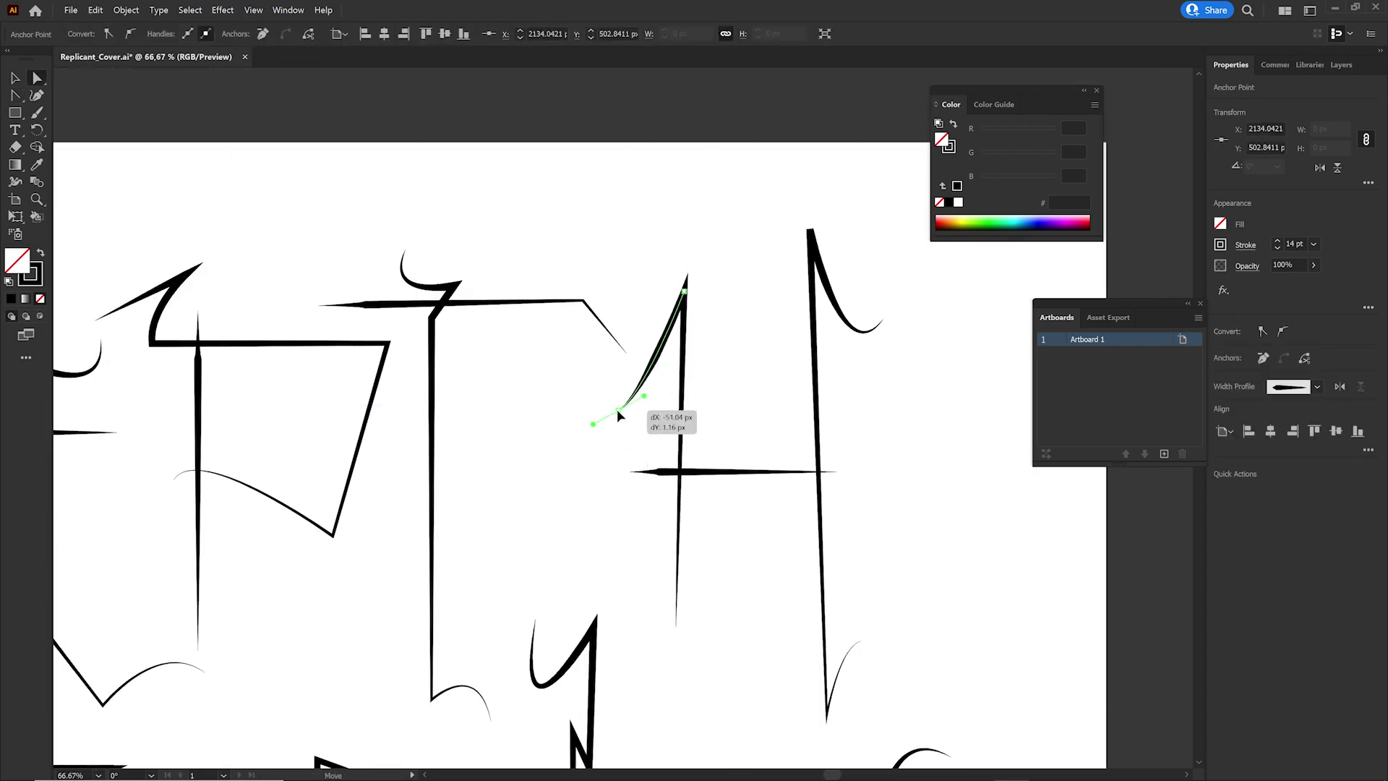
left_click(778, 406)
Adjust a point on the H's right stroke and reposition both strokes' bottom ends.
scroll(796, 397, "up", 1)
scroll(796, 398, "right", 1)
left_click_drag(805, 387, 813, 400)
left_click(838, 492)
scroll(838, 491, "down", 3)
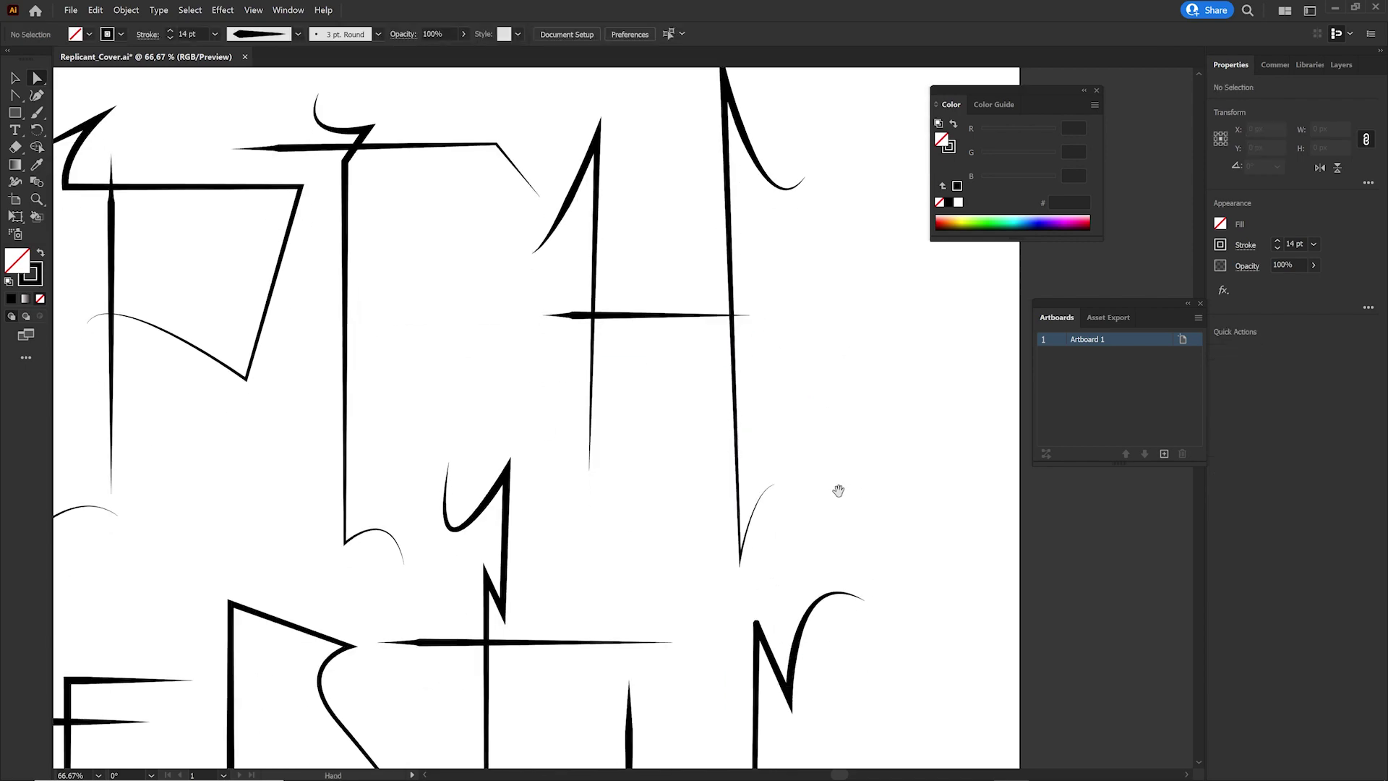
scroll(754, 561, "down", 4)
scroll(753, 561, "up", 4)
scroll(565, 472, "down", 1)
left_click_drag(562, 472, 570, 479)
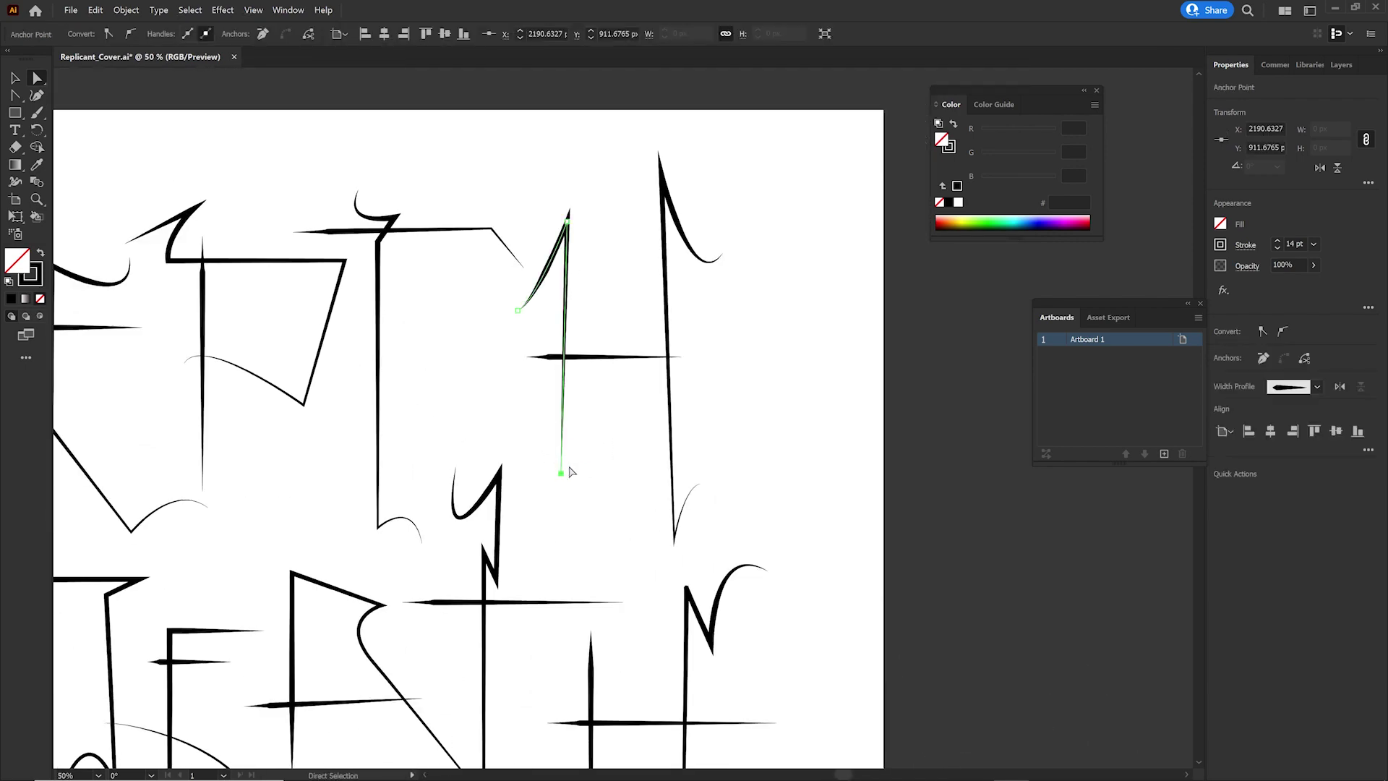
left_click_drag(674, 540, 663, 547)
left_click(436, 365)
Lower the H's right stroke about 89 px.
scroll(677, 490, "down", 3)
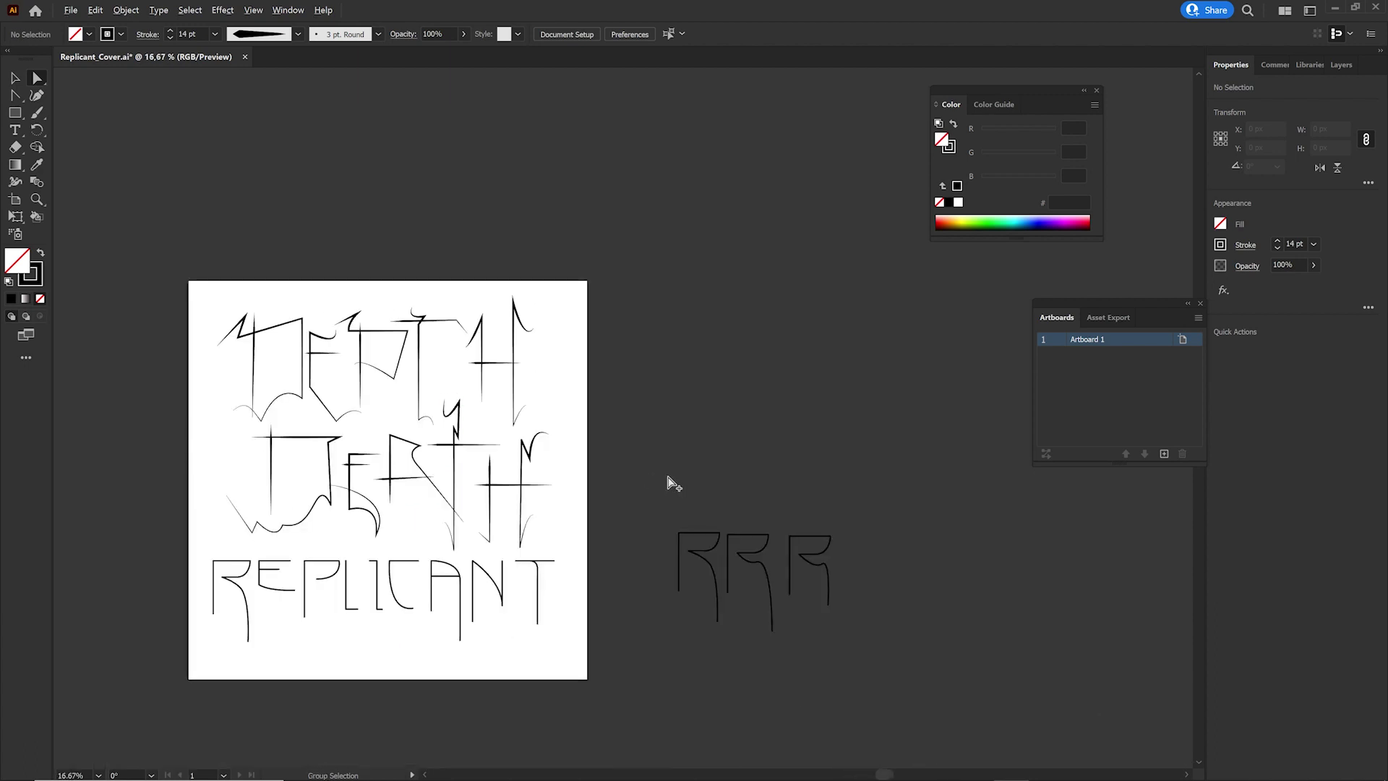
left_click_drag(645, 383, 703, 362)
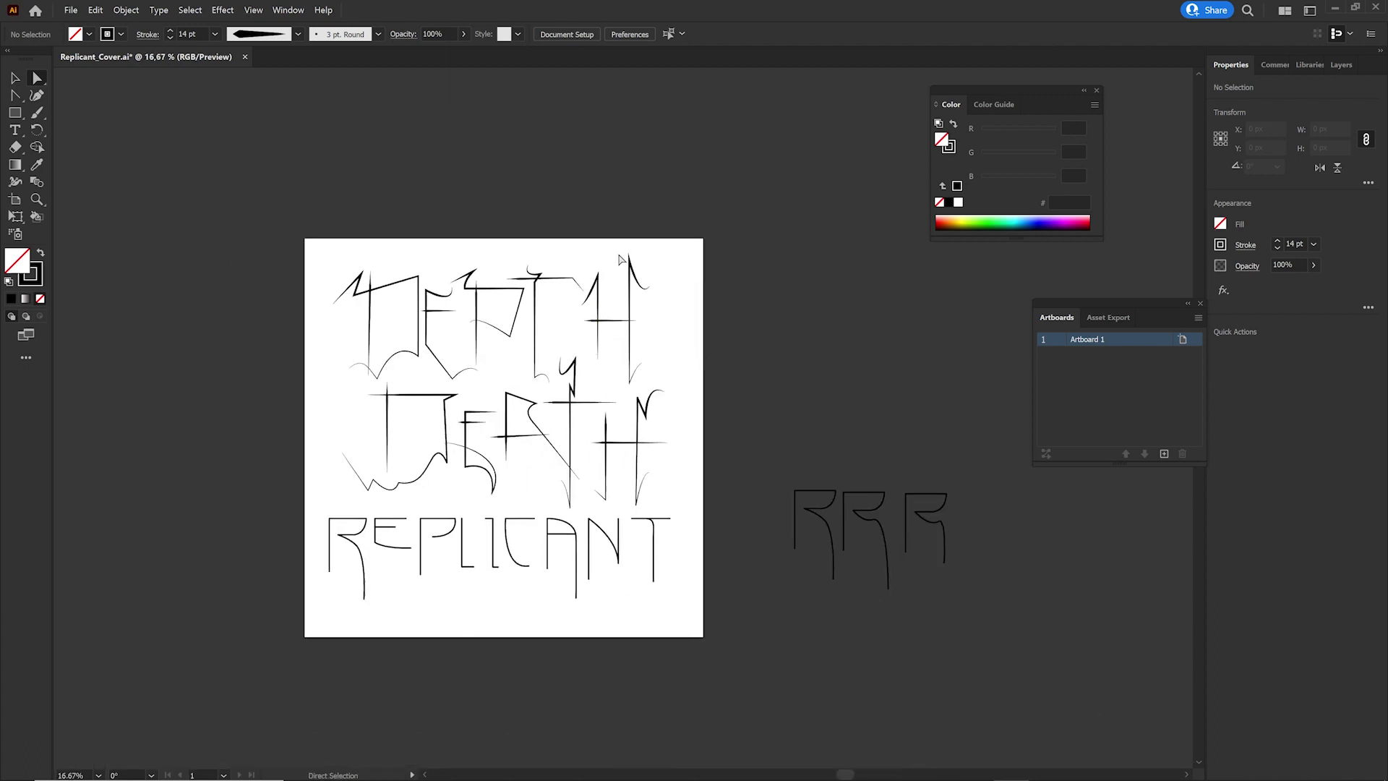
key("v")
left_click_drag(628, 282, 628, 293)
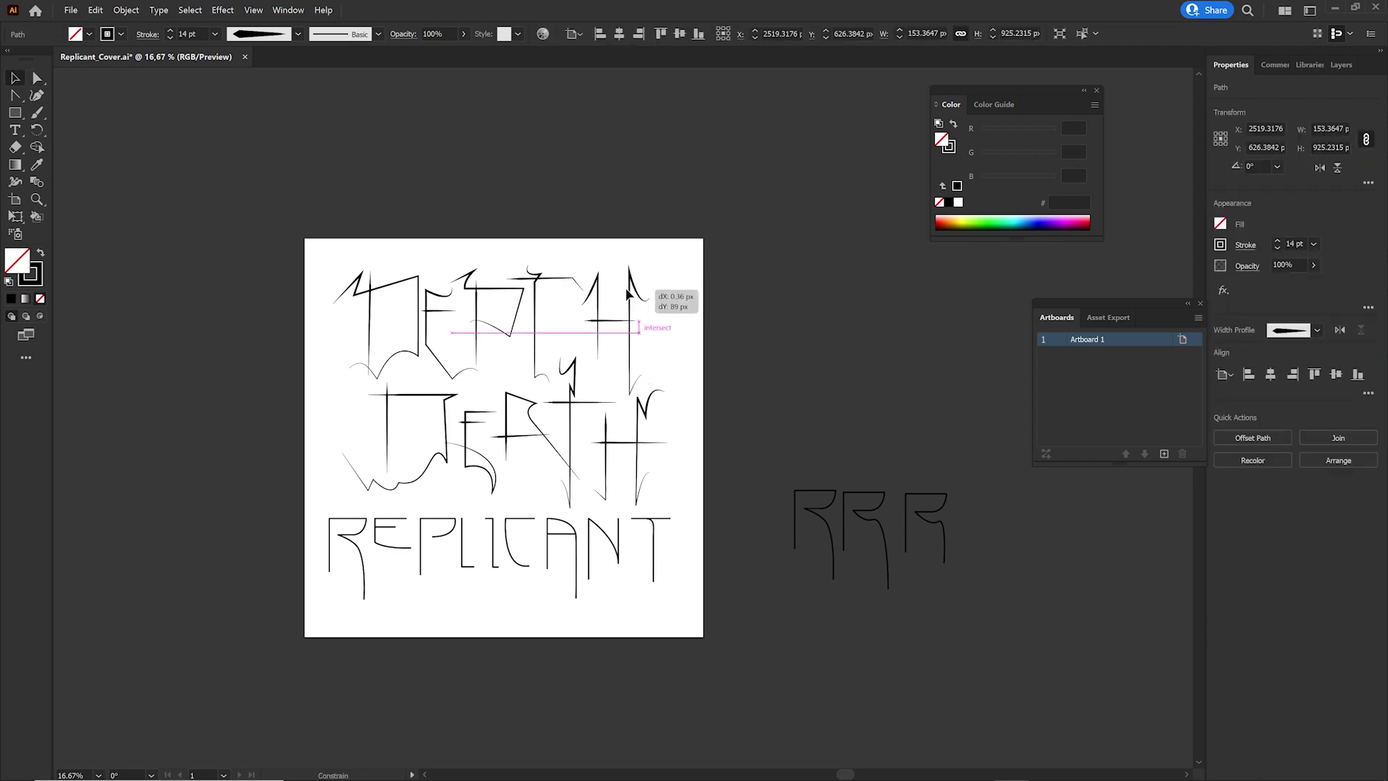
Extend the H's crossbar by moving its left end point.
key("a")
left_click(584, 320)
mouse_move(592, 329)
left_mouse_down()
mouse_move(567, 324)
mouse_move(626, 322)
left_mouse_up()
left_click(787, 371)
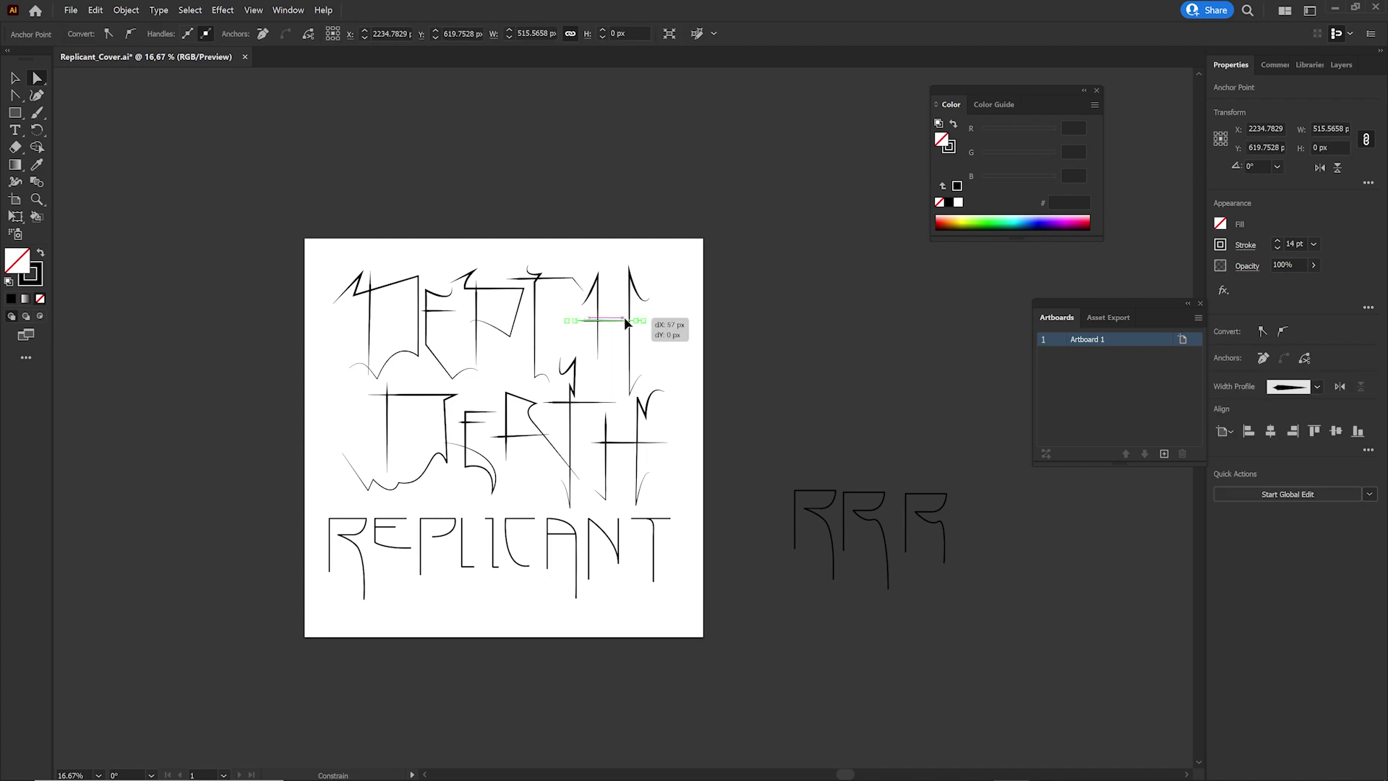
left_click(829, 365)
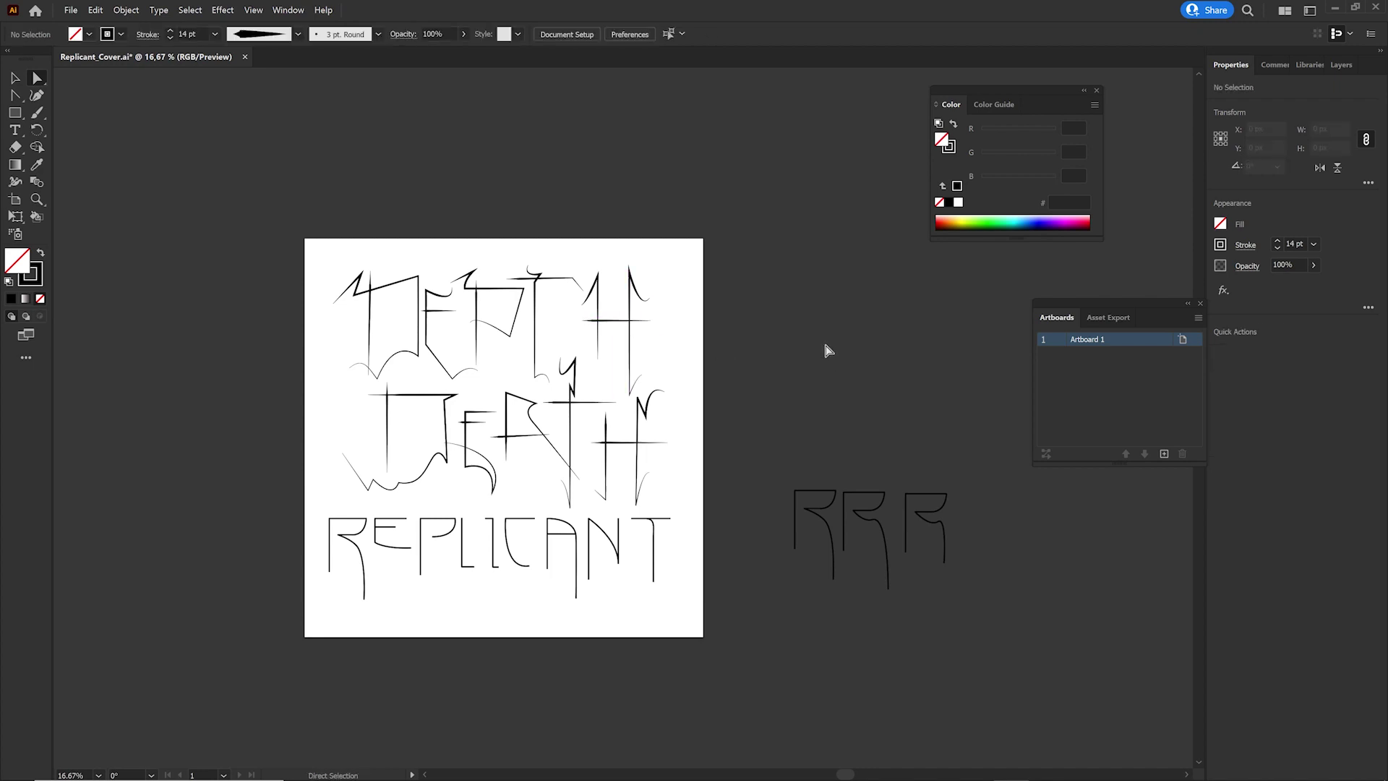
Drop the end of the T's right arm lower.
scroll(566, 324, "up", 3)
left_click_drag(616, 230, 620, 261)
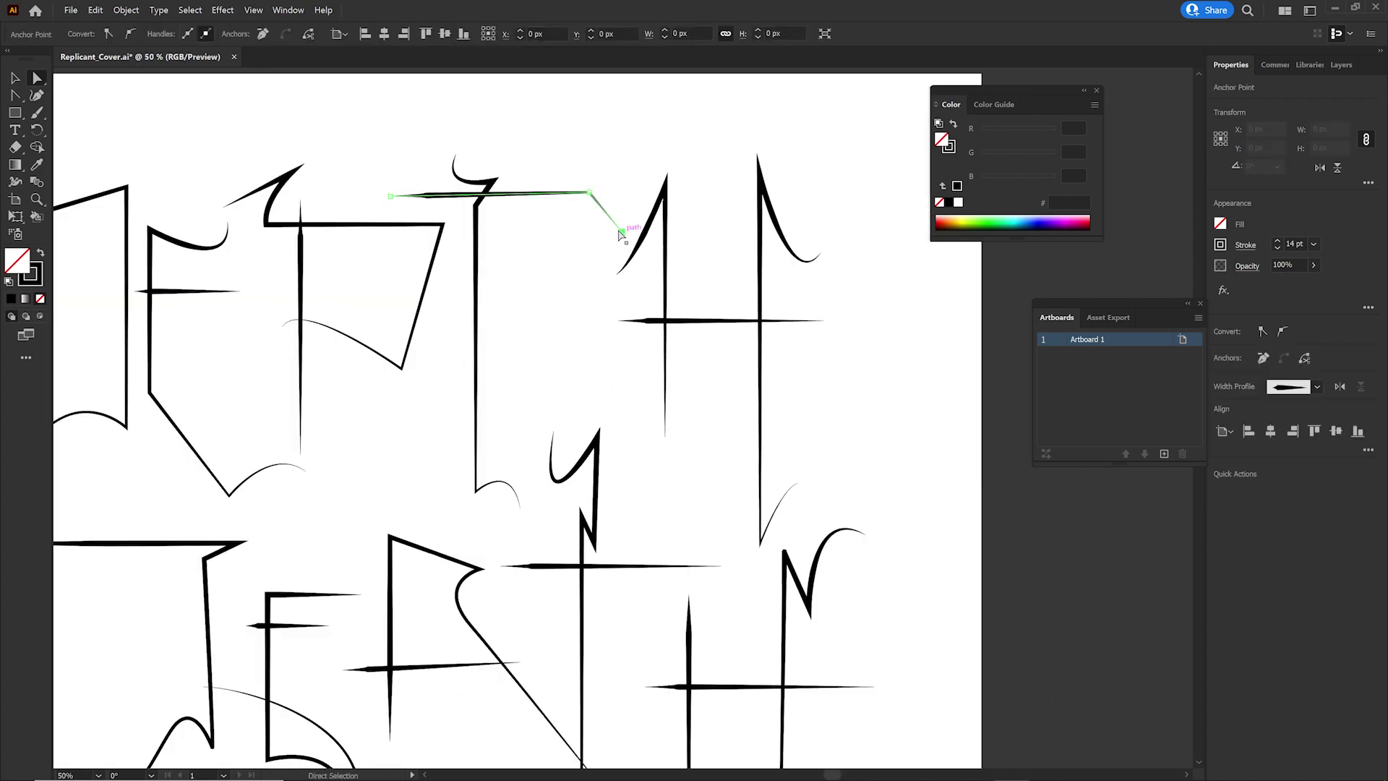
left_click(891, 292)
key("v")
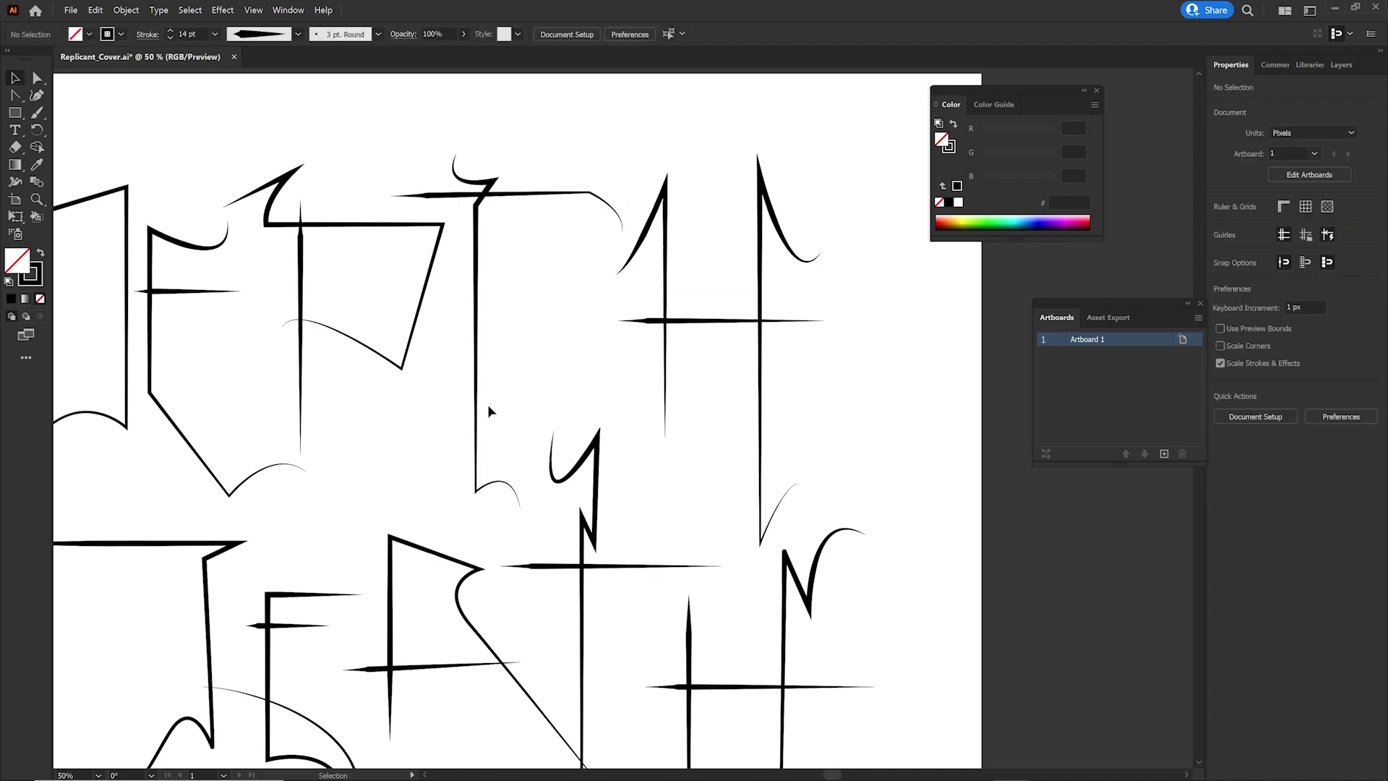
Nudge the H's right stroke about 9 px right.
scroll(487, 405, "down", 3)
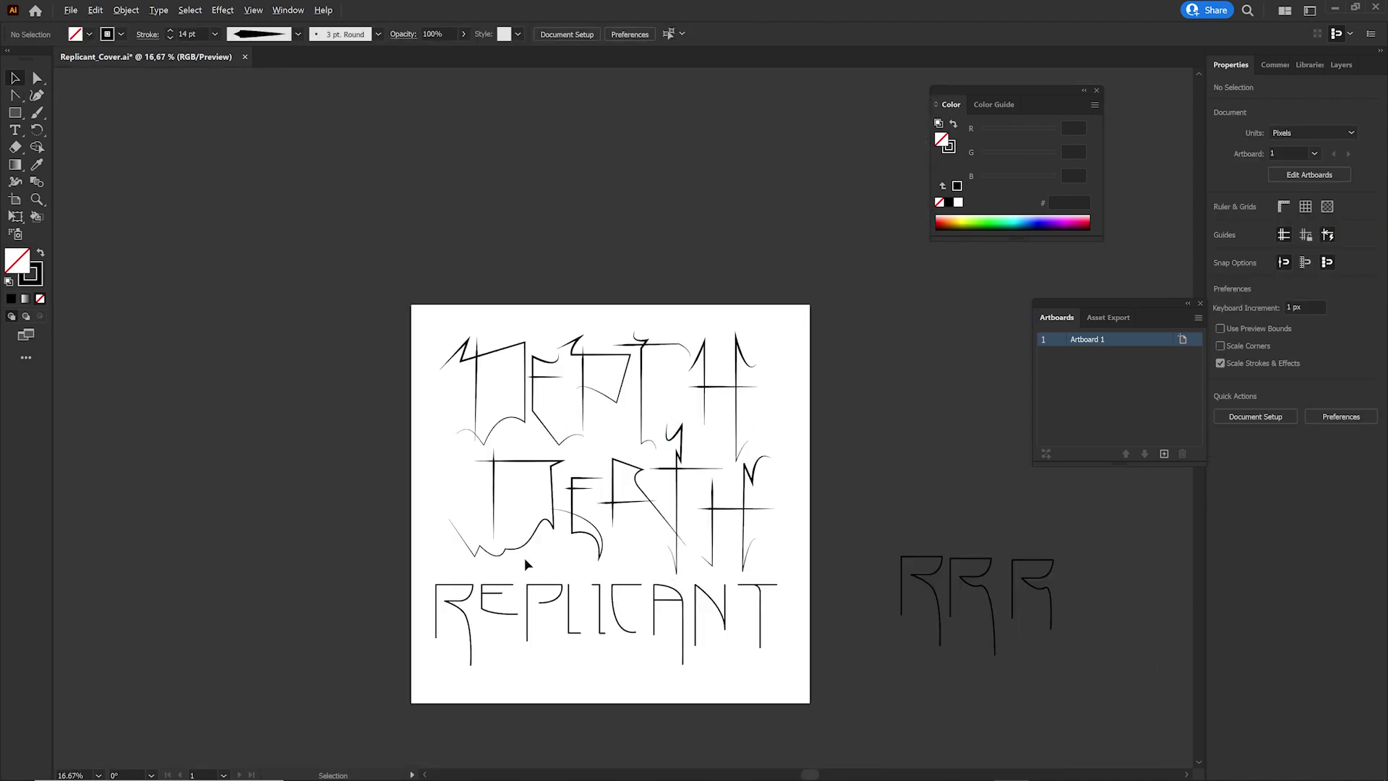
scroll(523, 557, "up", 1)
scroll(527, 443, "down", 1)
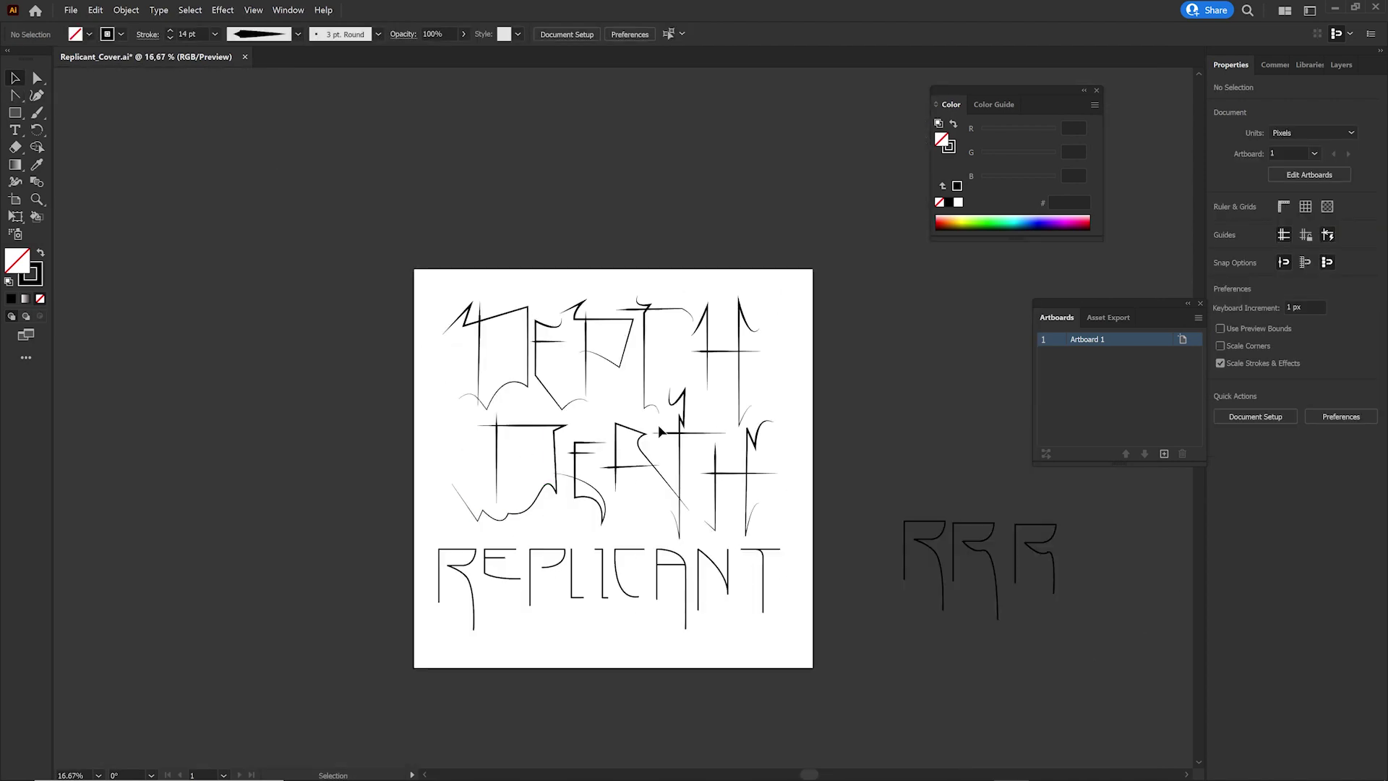
scroll(658, 424, "down", 3)
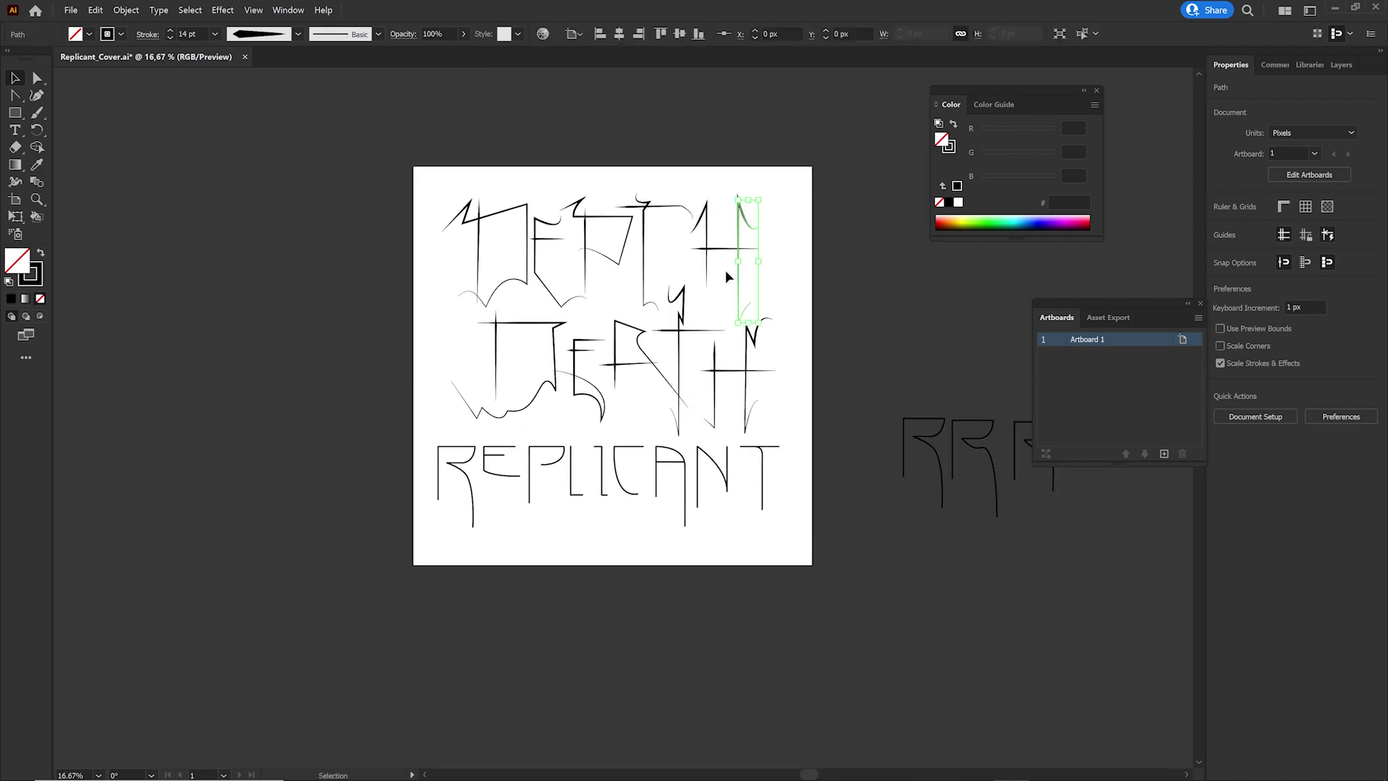
left_click_drag(726, 270, 743, 272)
left_click(958, 377)
scroll(470, 411, "up", 2)
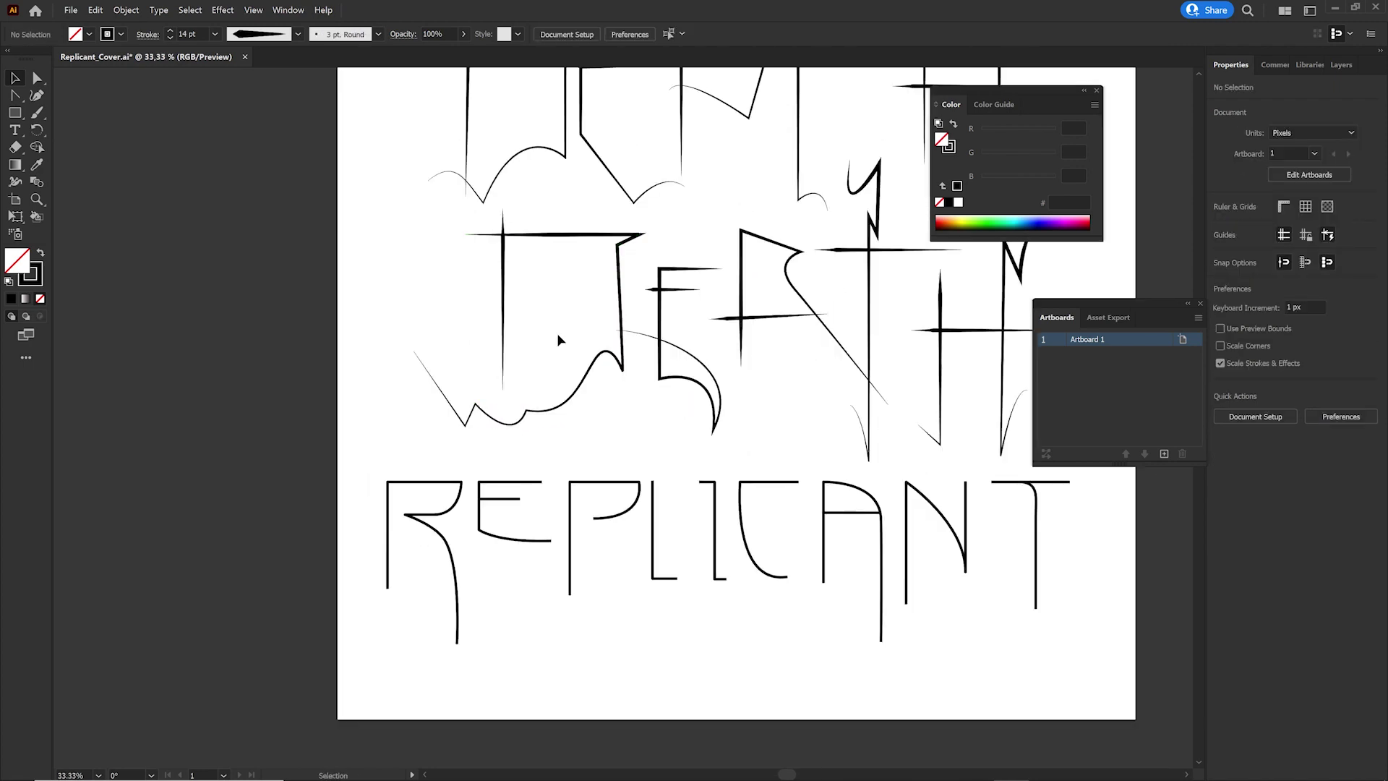
scroll(510, 331, "down", 1)
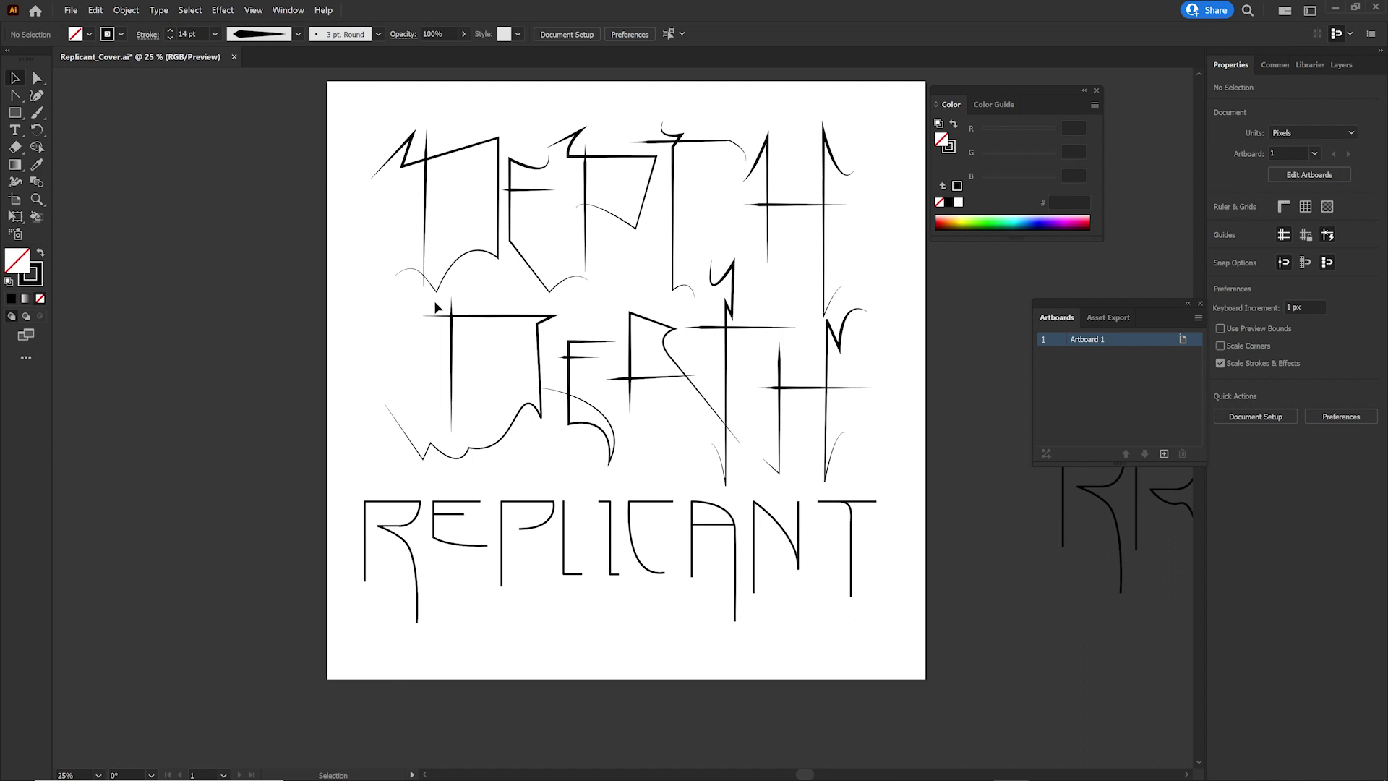
left_click(536, 409)
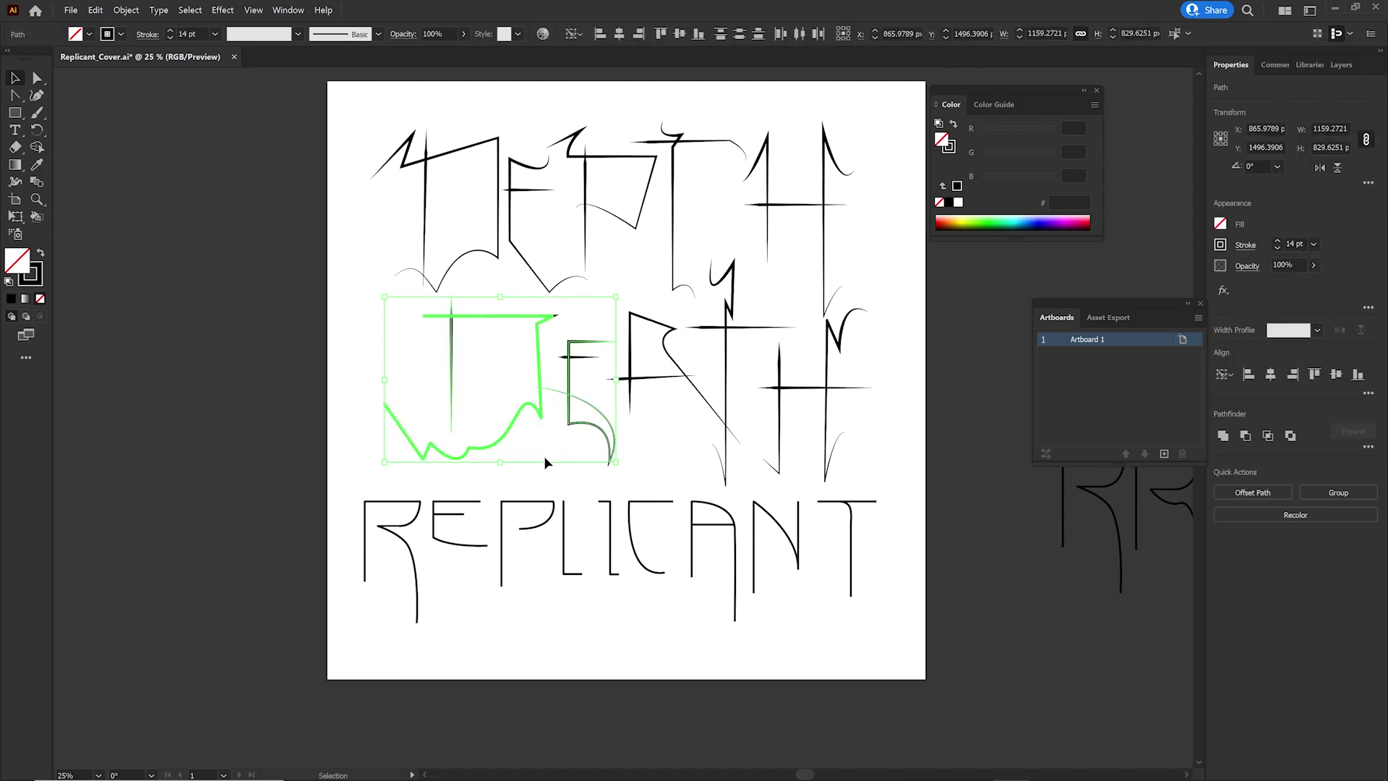
Move DEATH's opening letters up and to the left.
left_click(439, 328)
left_click_drag(507, 326, 458, 329)
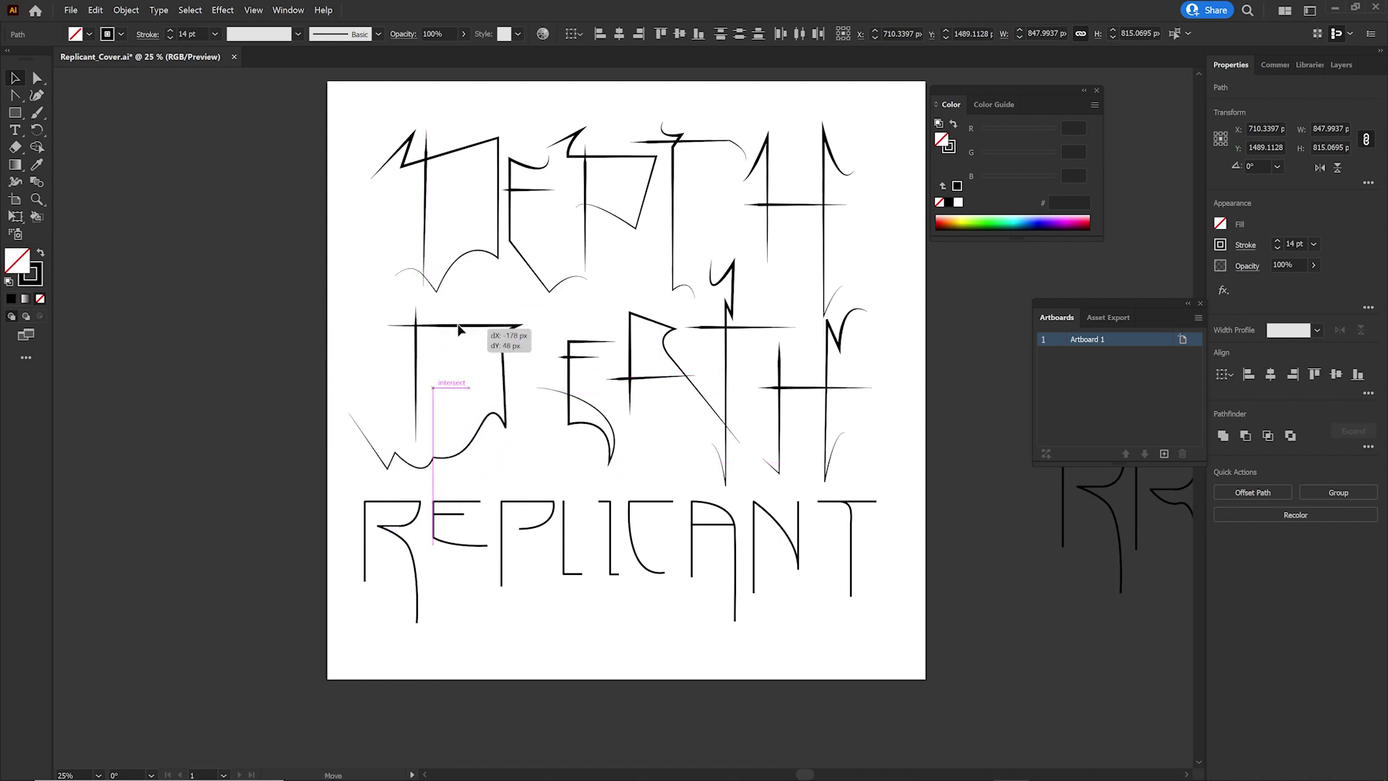
left_click_drag(458, 329, 450, 318)
key("ctrl+shift+a")
scroll(409, 394, "up", 1)
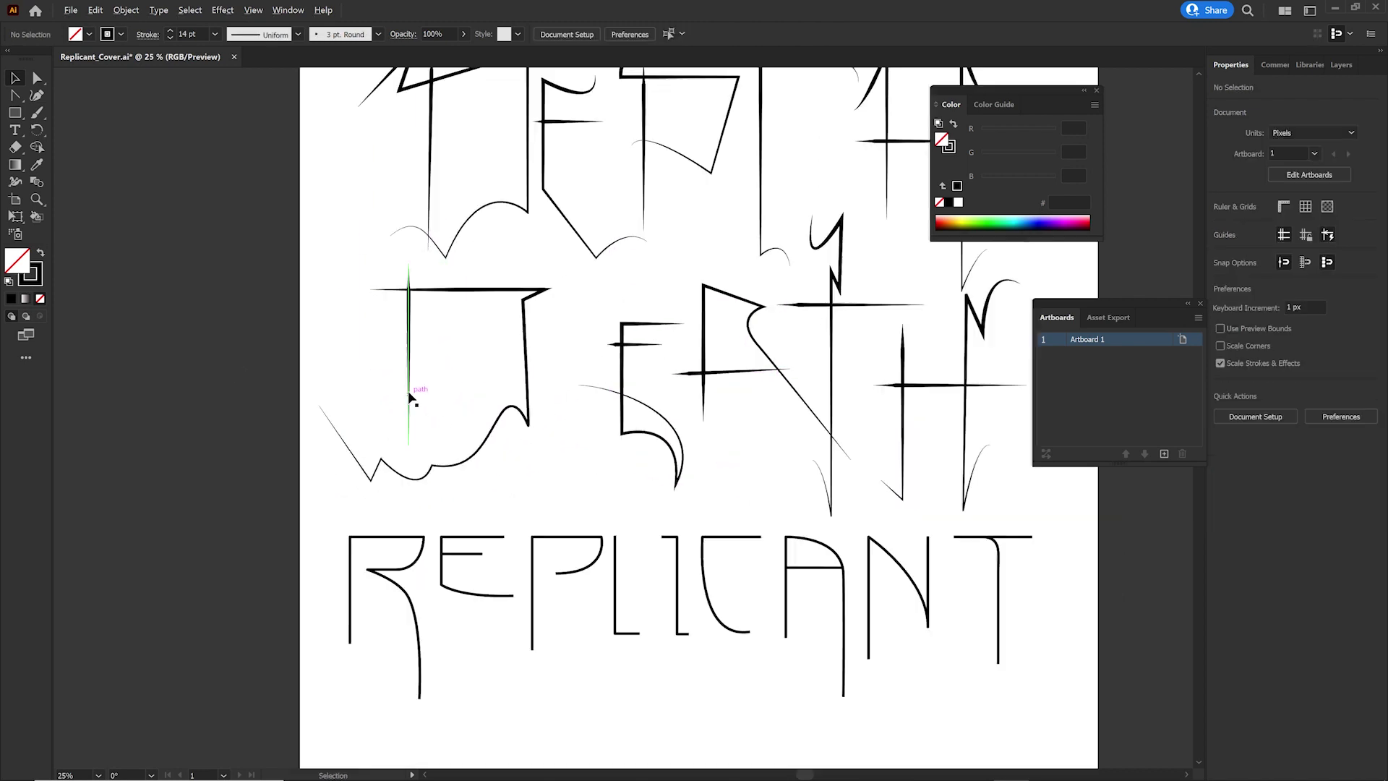
scroll(409, 397, "up", 4)
Reshape the stroke width along the top crossbar with the Width tool.
key("shift+w")
left_click_drag(597, 394, 551, 398)
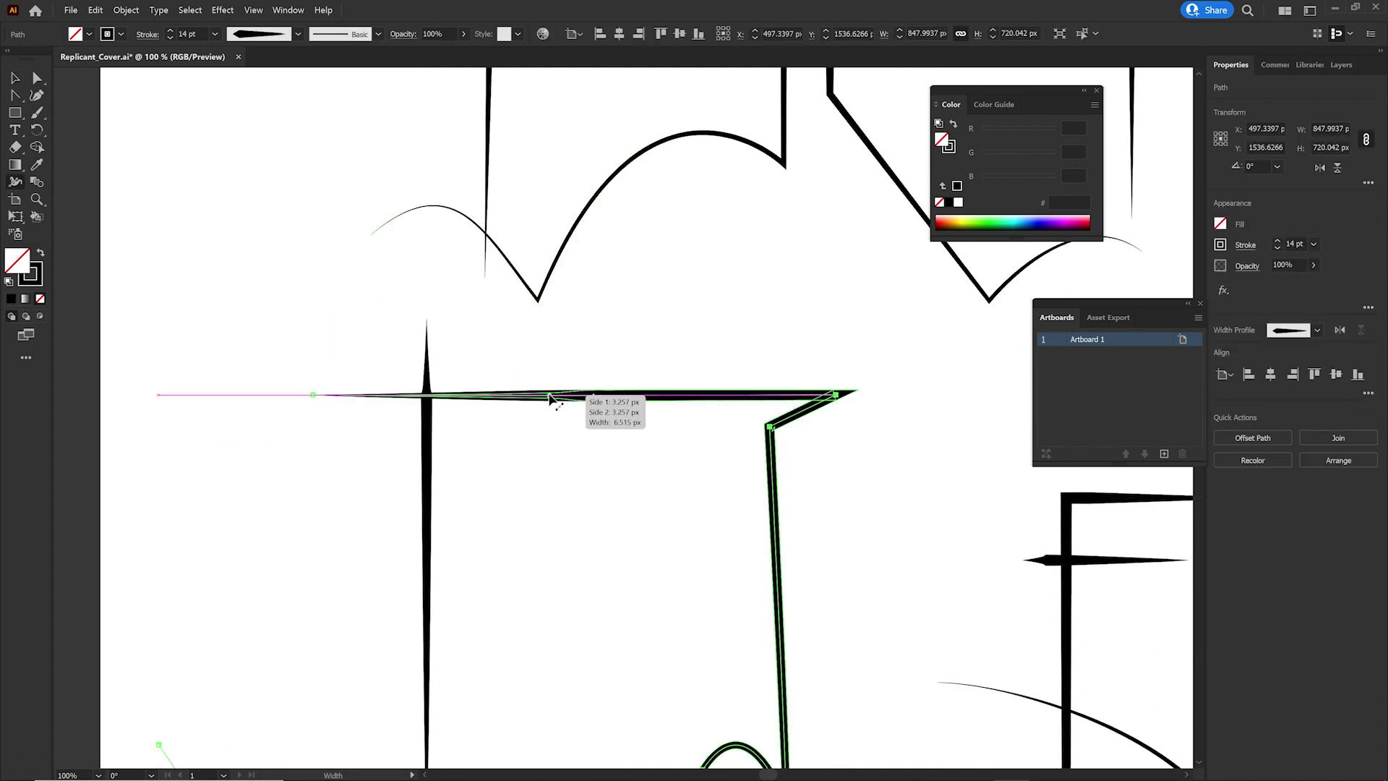
scroll(551, 397, "up", 3)
left_click_drag(597, 324, 600, 323)
scroll(486, 496, "down", 6)
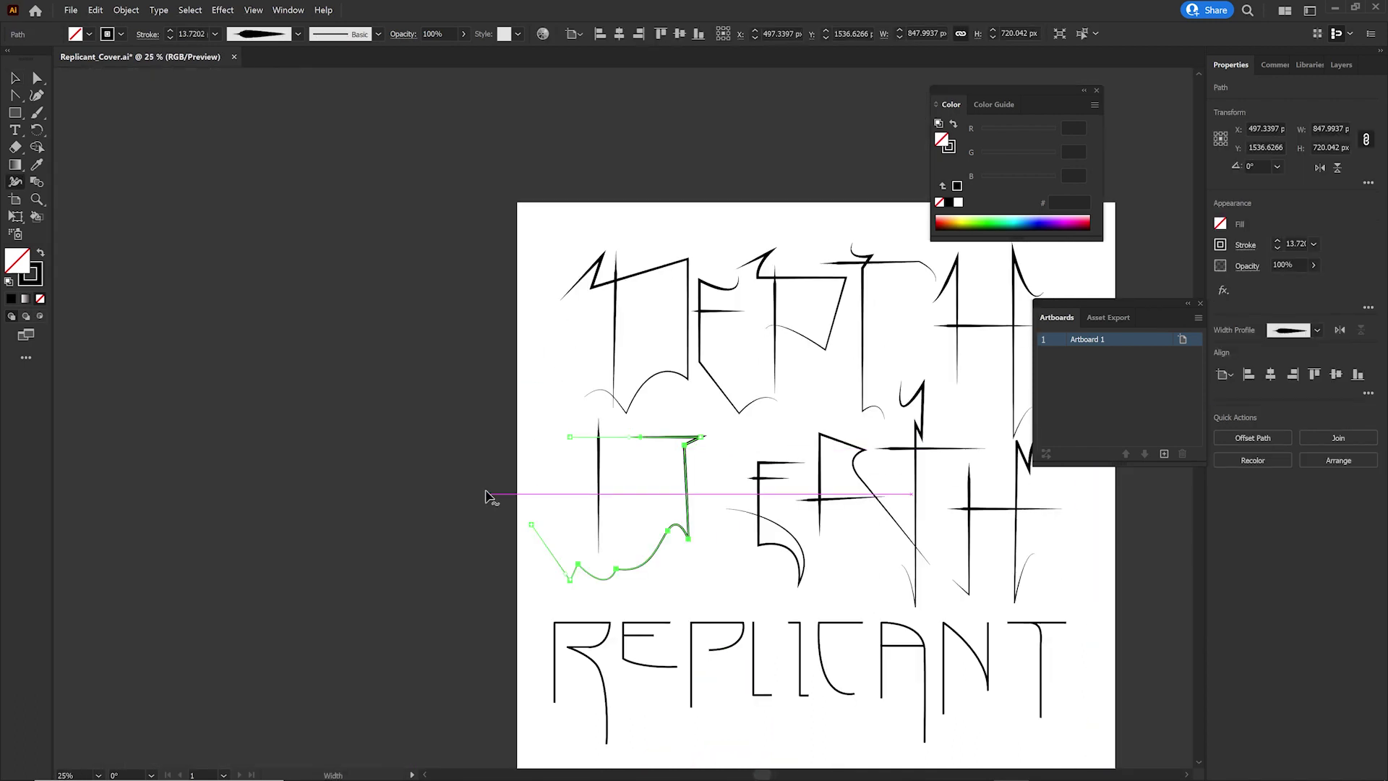
mouse_move(752, 521)
left_mouse_down()
mouse_move(498, 436)
mouse_move(526, 453)
mouse_move(591, 435)
left_mouse_up()
Move DEATH's E up and left and adjust its middle bar.
key("a")
key("ctrl+shift+a")
key("v")
key("ctrl+shift+a")
mouse_move(572, 373)
left_mouse_down()
mouse_move(525, 365)
mouse_move(575, 345)
left_mouse_up()
key("ctrl+shift+a")
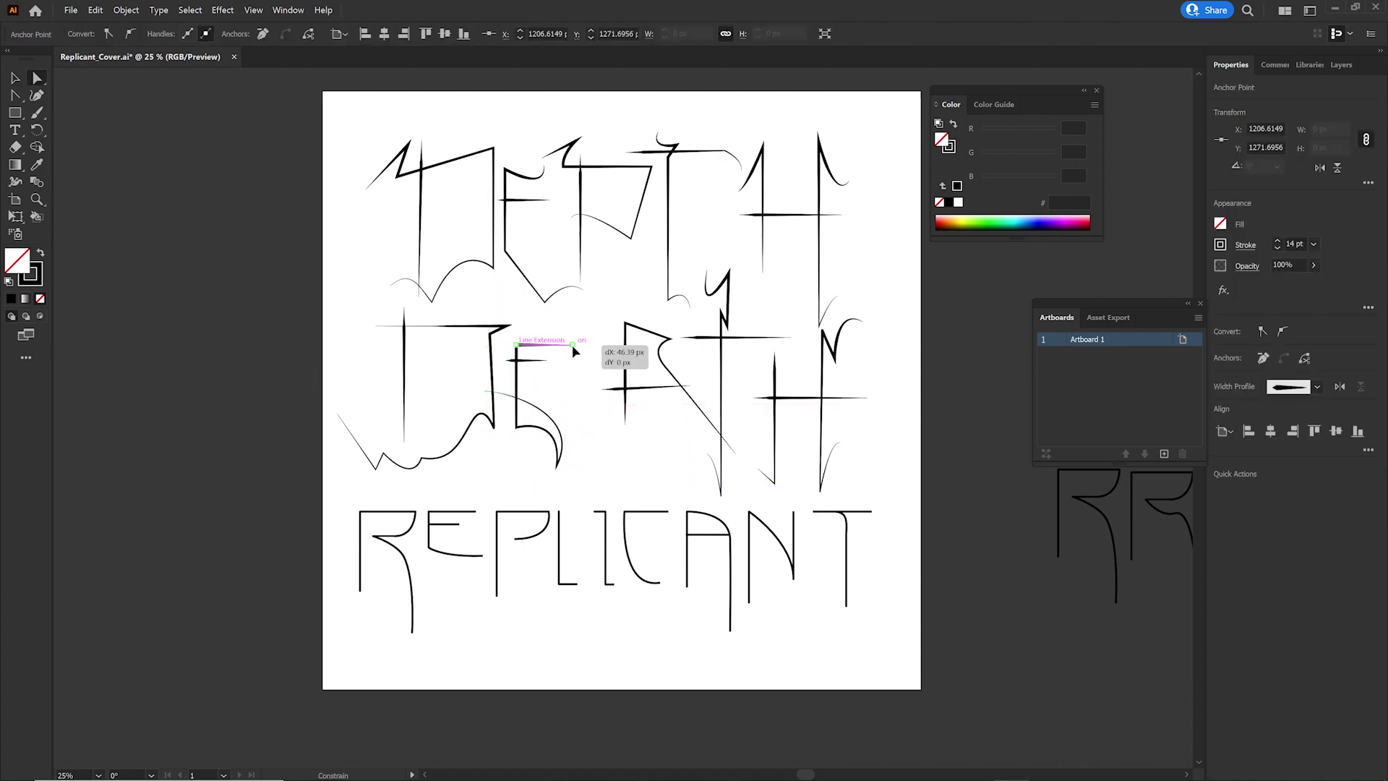
left_click(547, 360, "ctrl")
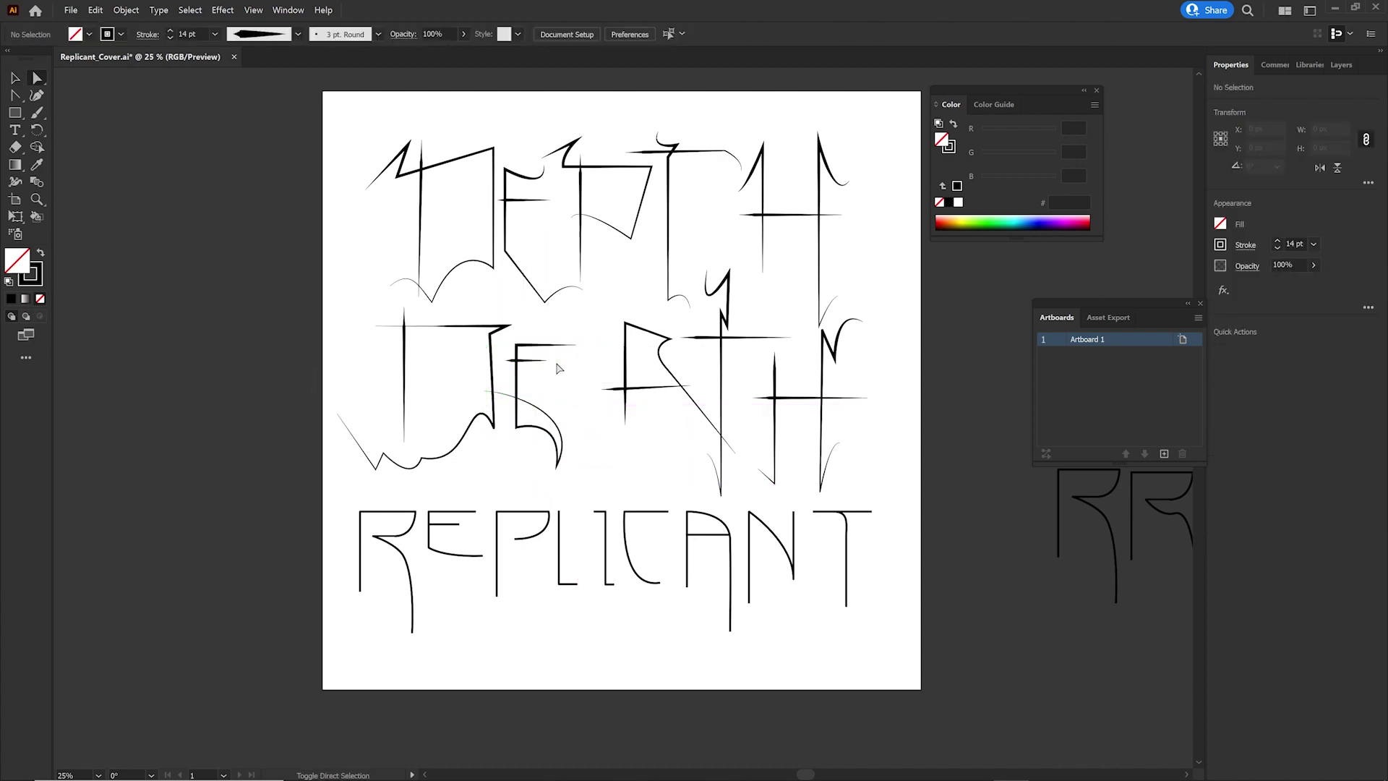
left_click(664, 472)
Stretch the crossbar's left end further left.
mouse_move(614, 406)
left_mouse_down()
mouse_move(693, 383)
mouse_move(707, 395)
mouse_move(635, 392)
mouse_move(627, 373)
left_mouse_up()
key("v")
left_click(702, 339)
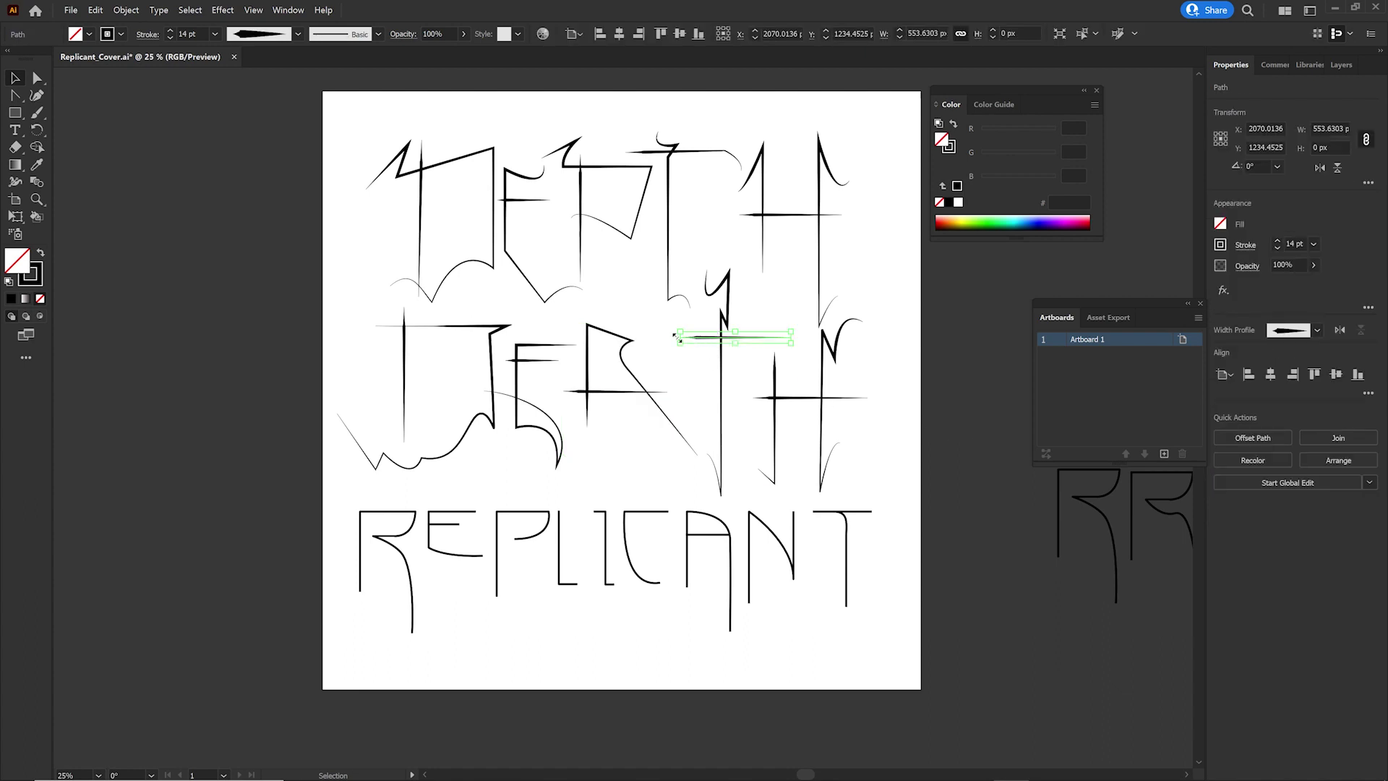
left_click_drag(676, 335, 649, 338)
left_click(635, 474)
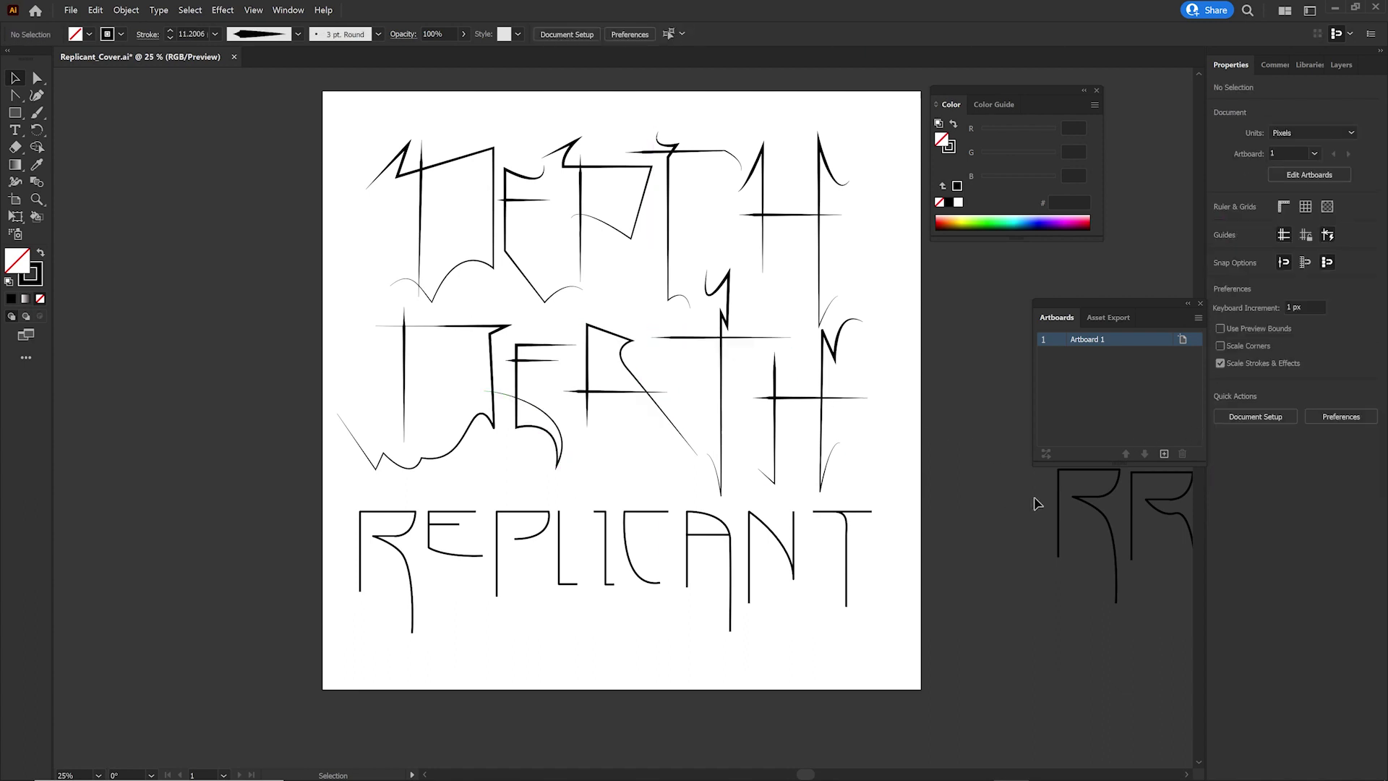
Shift the T's vertical stroke and a right-hand vertical stroke to the left.
mouse_move(721, 390)
left_mouse_down()
mouse_move(706, 378)
mouse_move(745, 354)
left_mouse_up()
left_click(1104, 405)
mouse_move(860, 375)
left_mouse_down()
mouse_move(812, 375)
mouse_move(696, 423)
left_mouse_up()
Nudge the stroke right of DEATH slightly to the right.
scroll(860, 405, "down", 1)
scroll(861, 405, "down", 1)
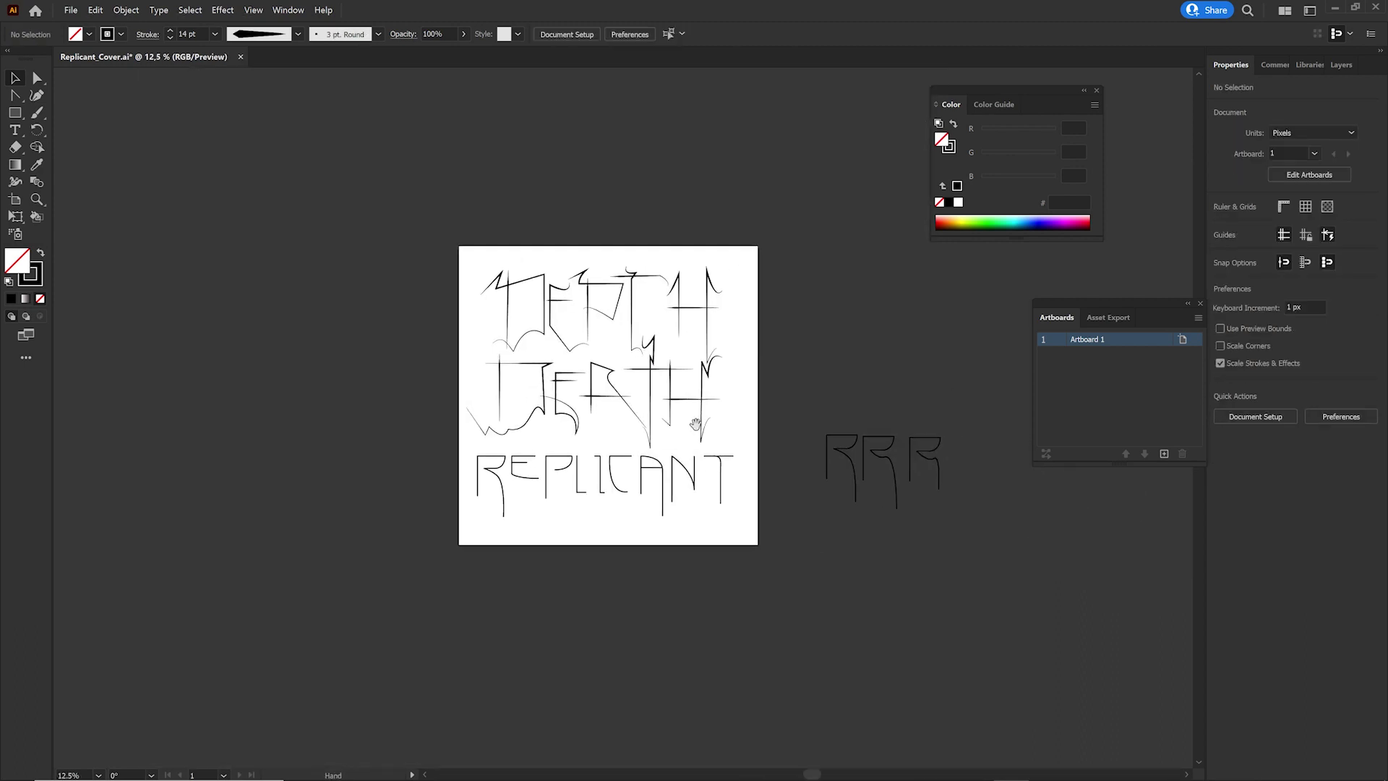
scroll(695, 423, "up", 1)
scroll(722, 415, "up", 1)
scroll(845, 435, "down", 1)
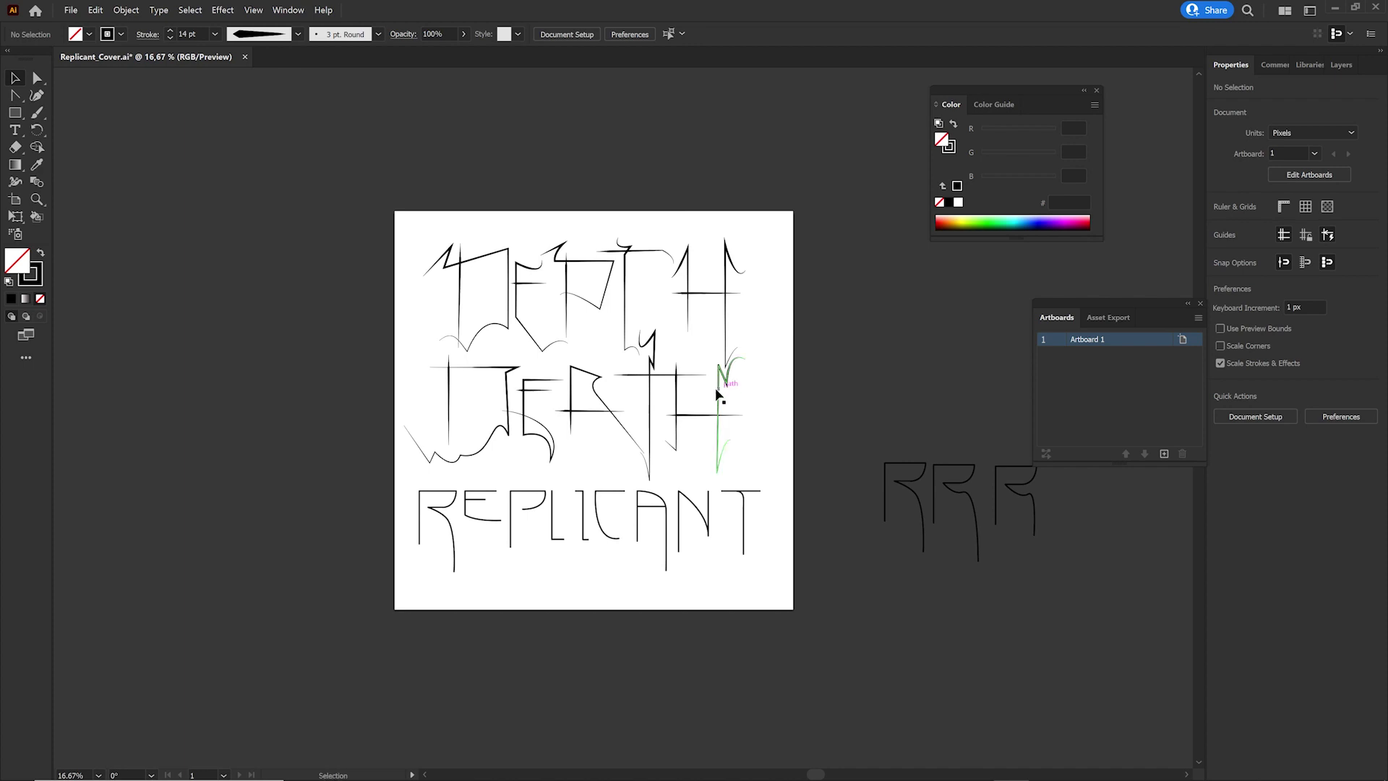
left_click_drag(718, 394, 732, 394)
left_click(825, 372)
Thin the y's vertical stroke with the Width tool.
scroll(808, 441, "up", 3)
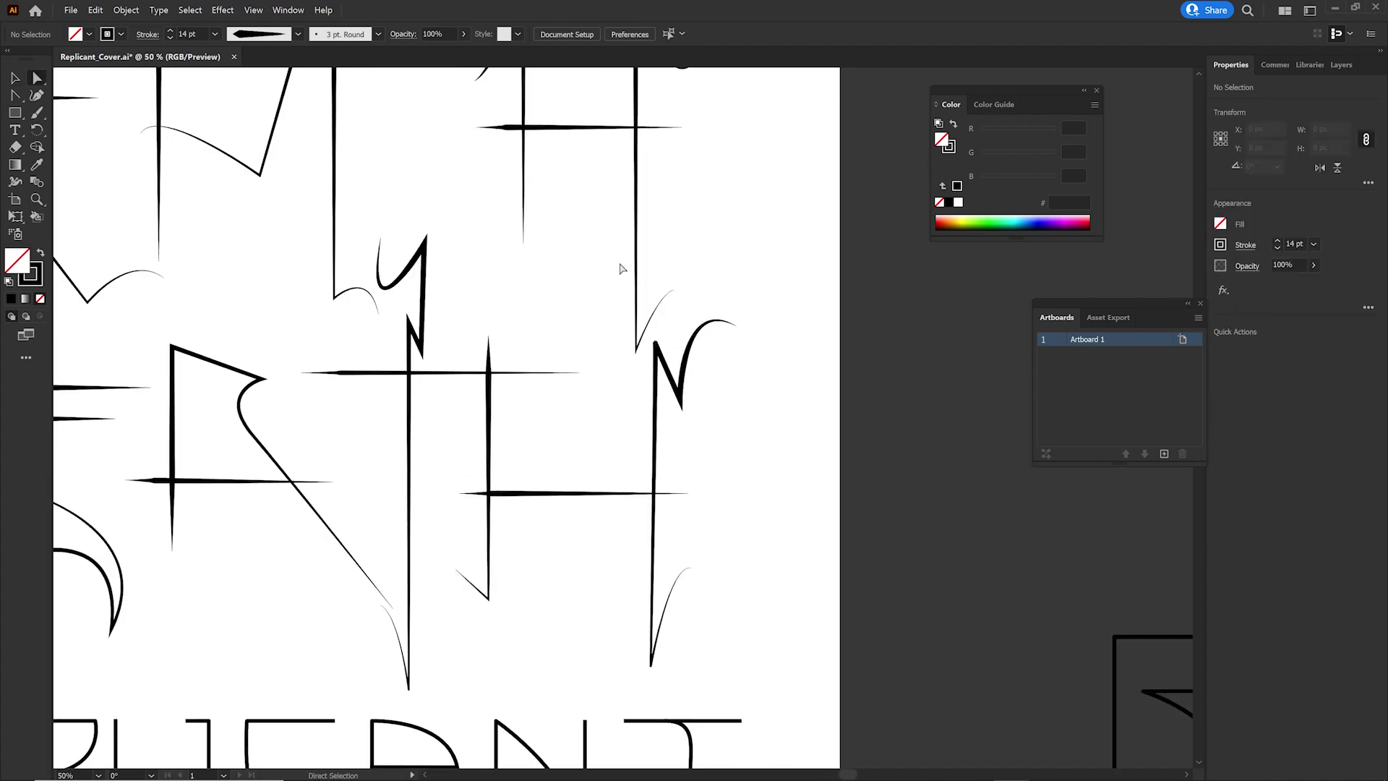
left_click(636, 347)
key("a")
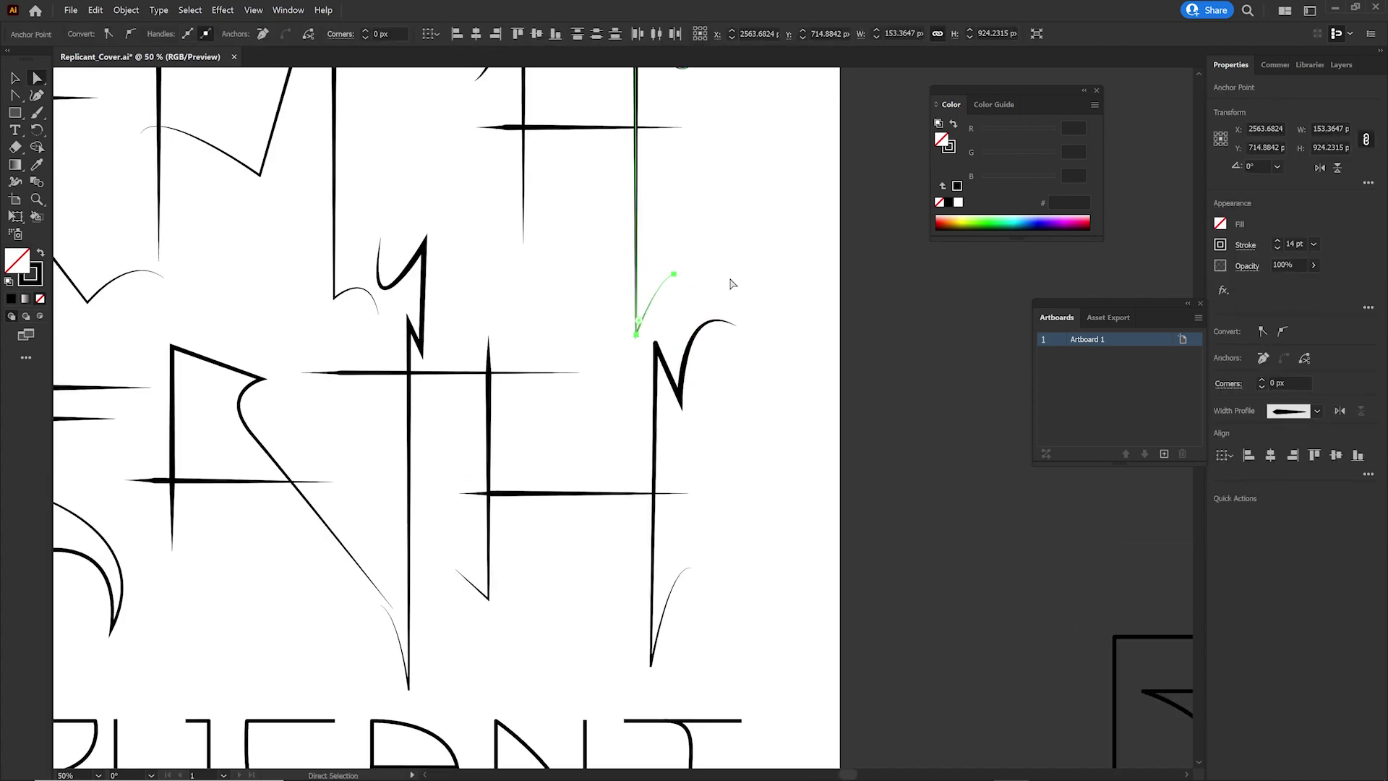
key("ctrl+0")
left_click(714, 318)
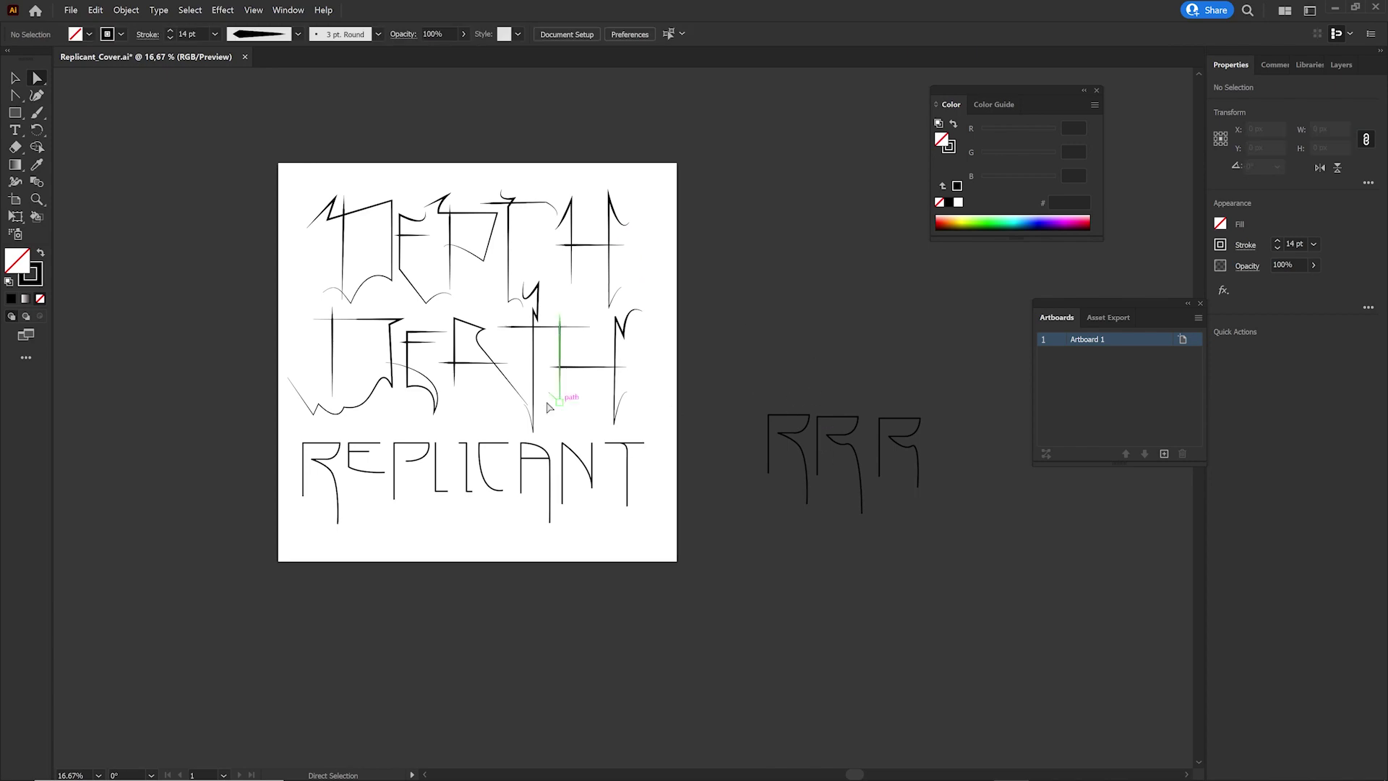
scroll(620, 248, "up", 3)
scroll(583, 332, "up", 2)
left_click_drag(583, 332, 606, 399)
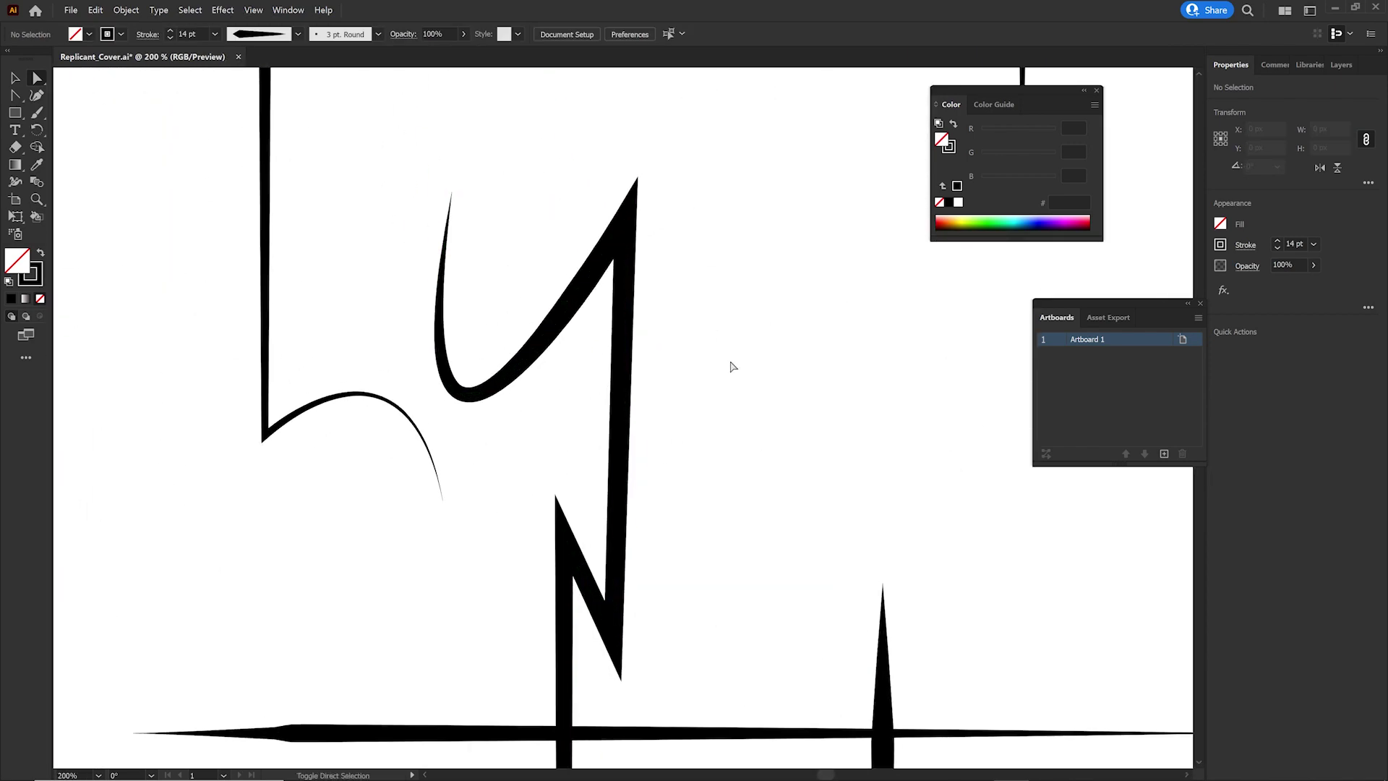
key("shift+w")
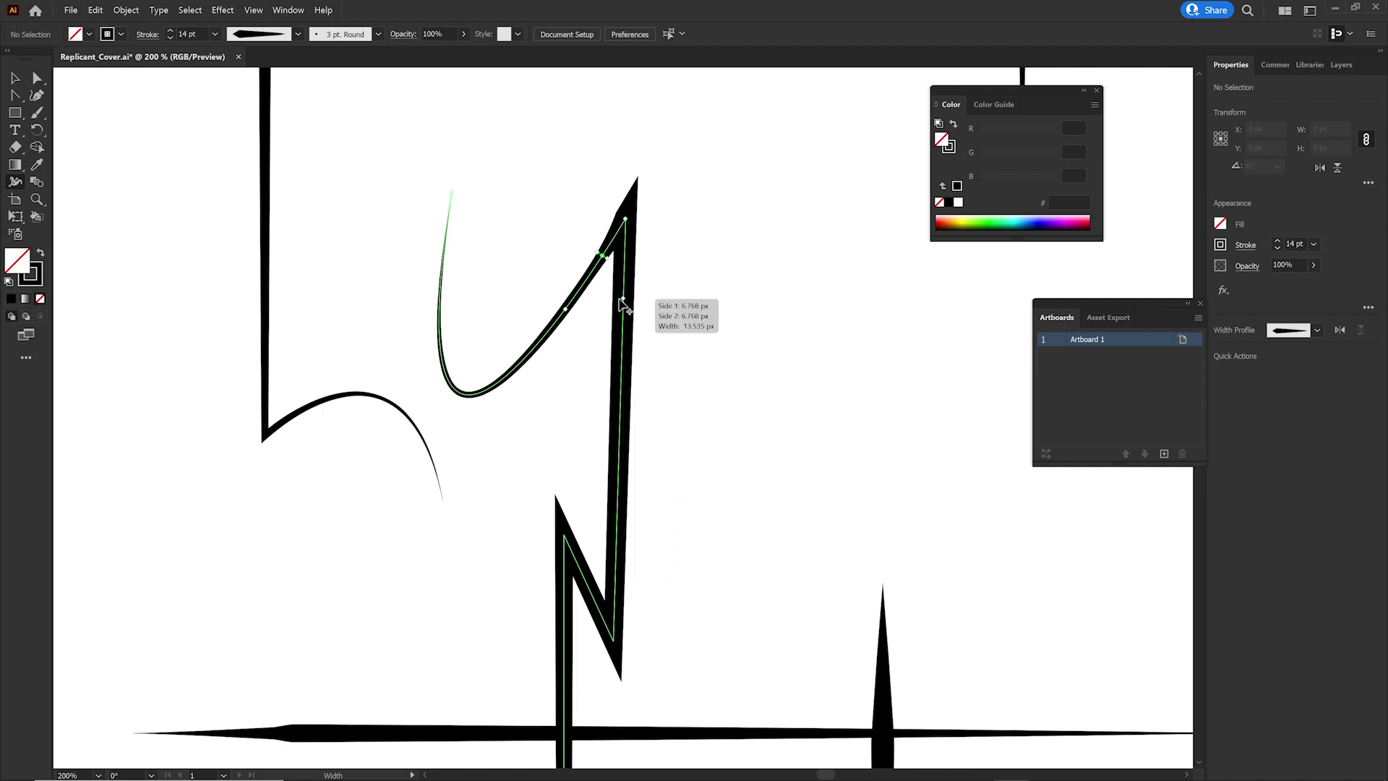
left_click_drag(627, 370, 621, 371)
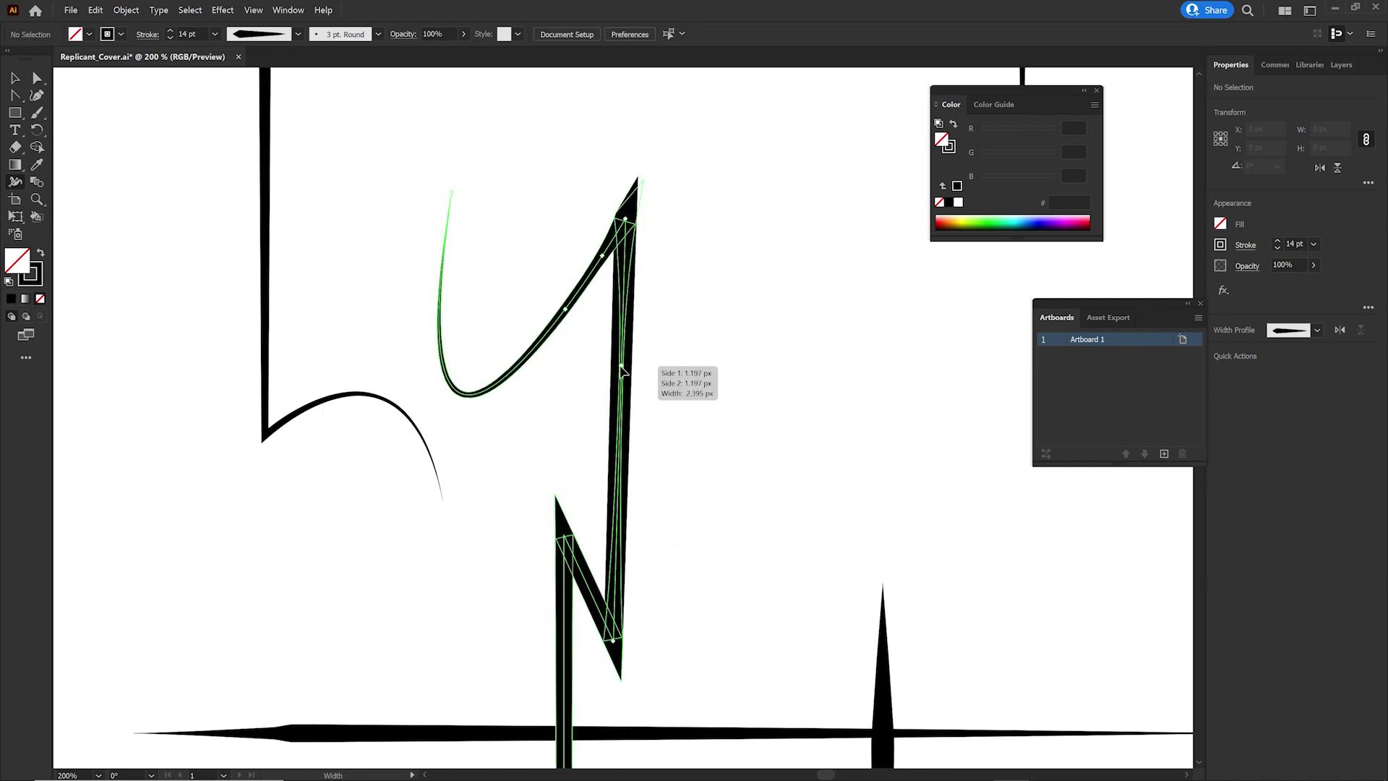
key("ctrl+0")
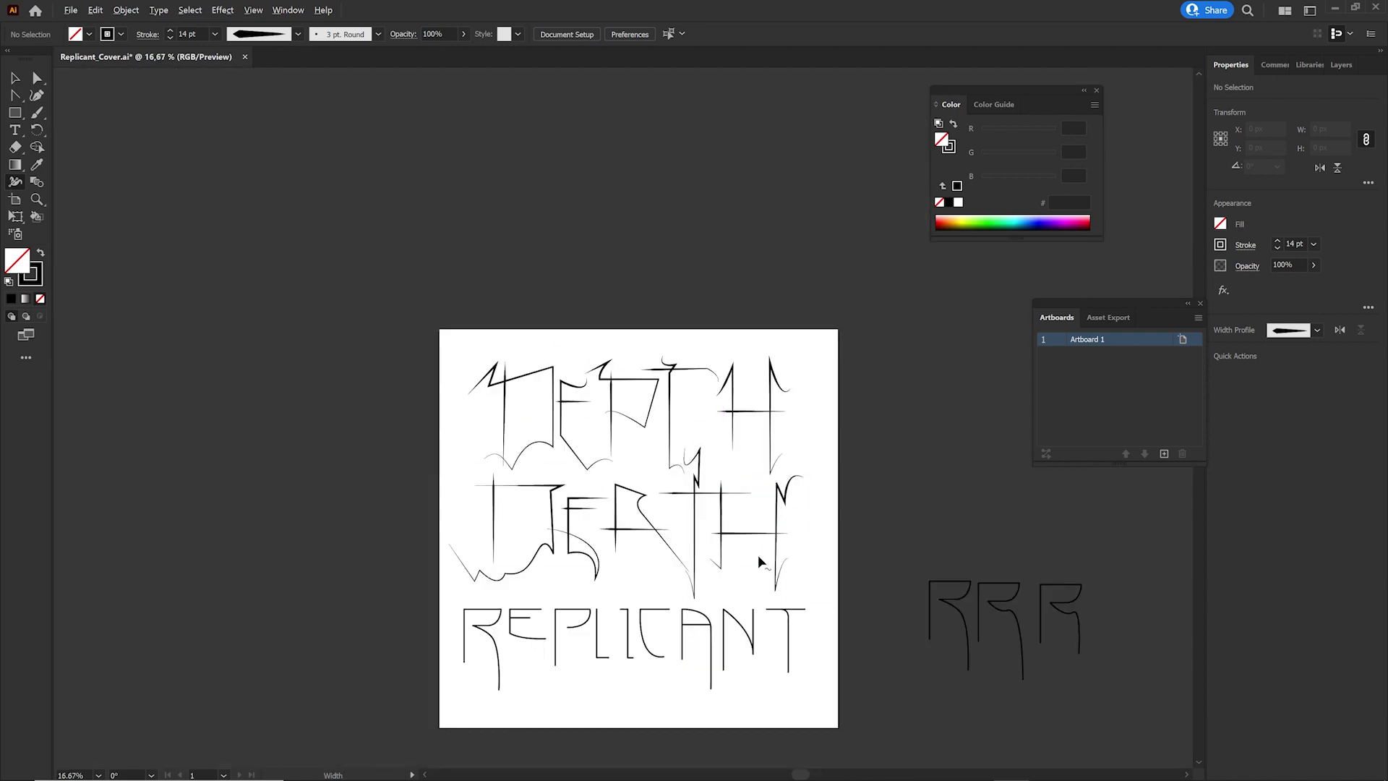
Drag an anchor upward to reshape the curved diagonal's tail.
scroll(758, 557, "up", 5, "alt")
key("a")
left_click(372, 509)
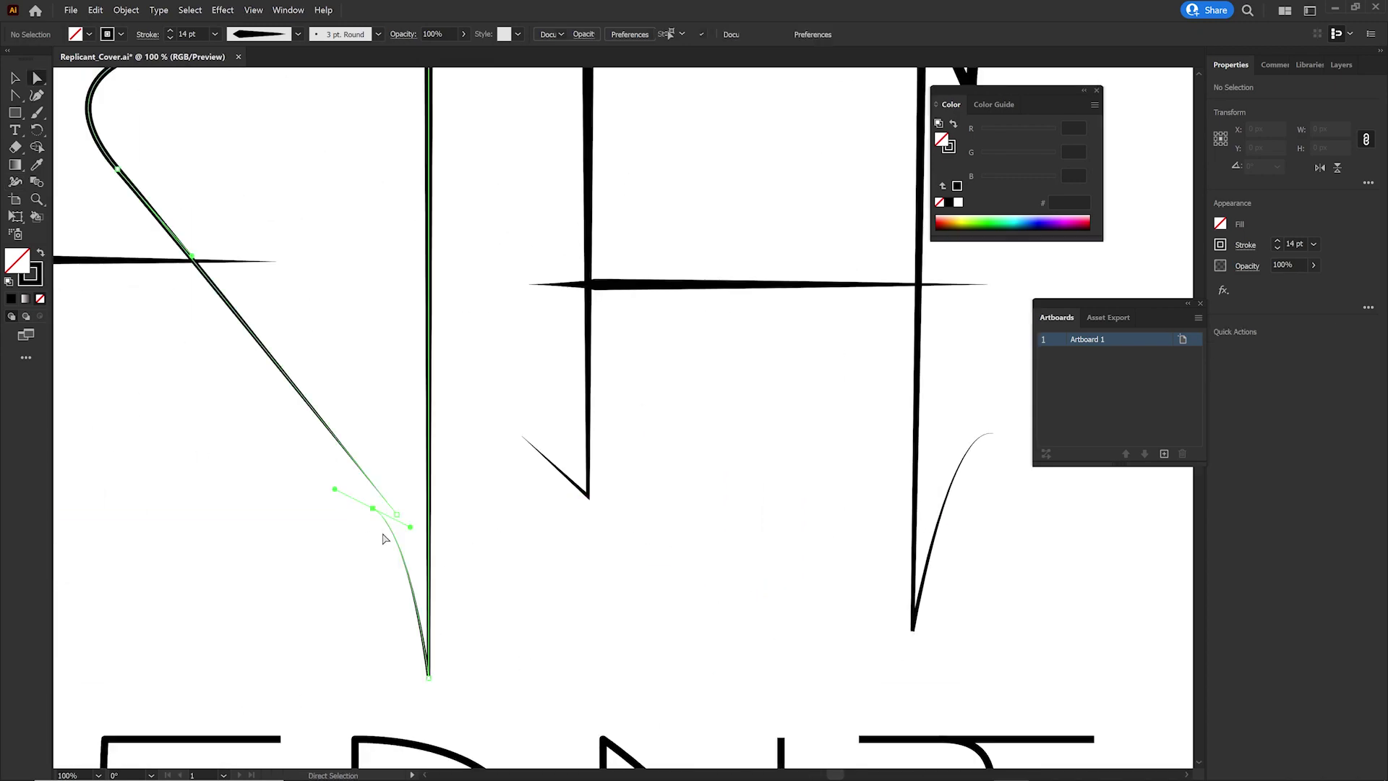
left_click_drag(373, 509, 376, 434)
scroll(541, 513, "down", 3, "alt")
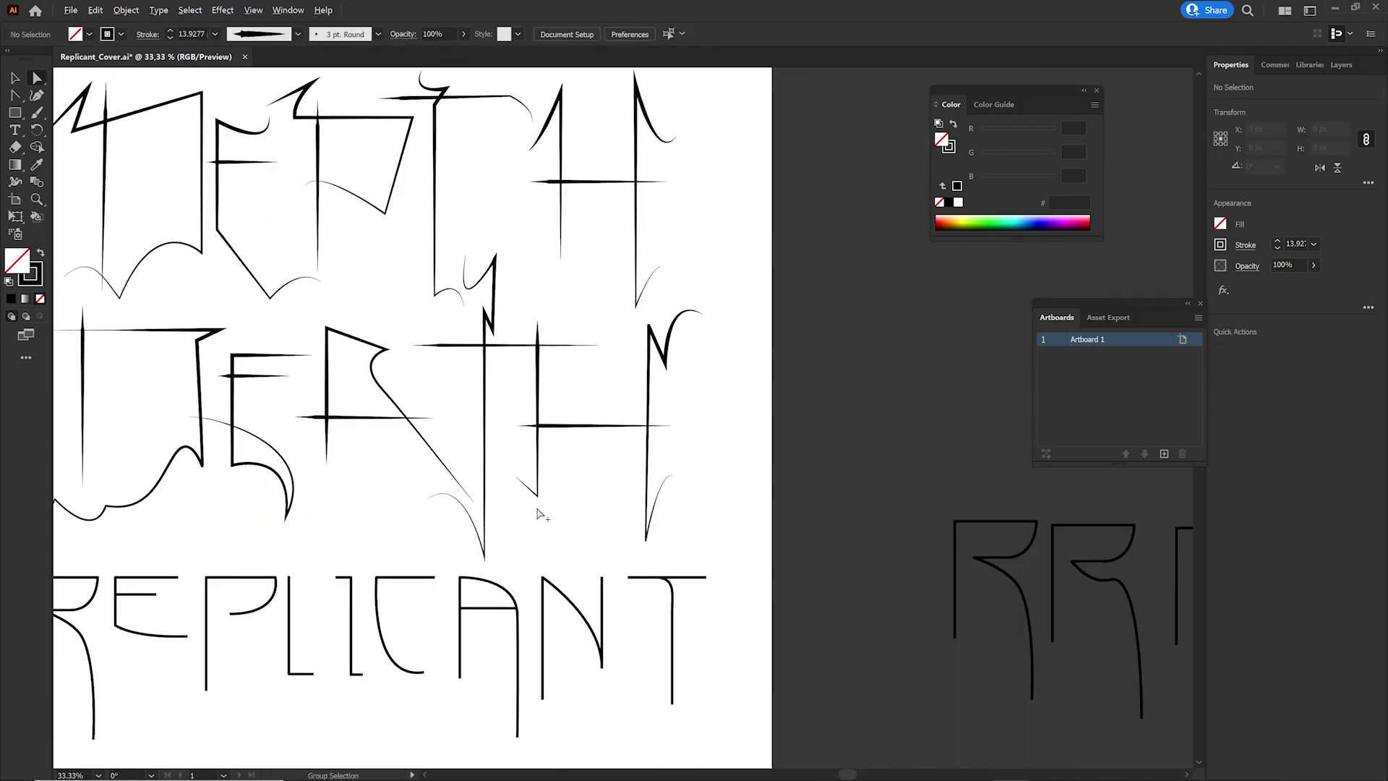
scroll(571, 520, "down", 3, "alt")
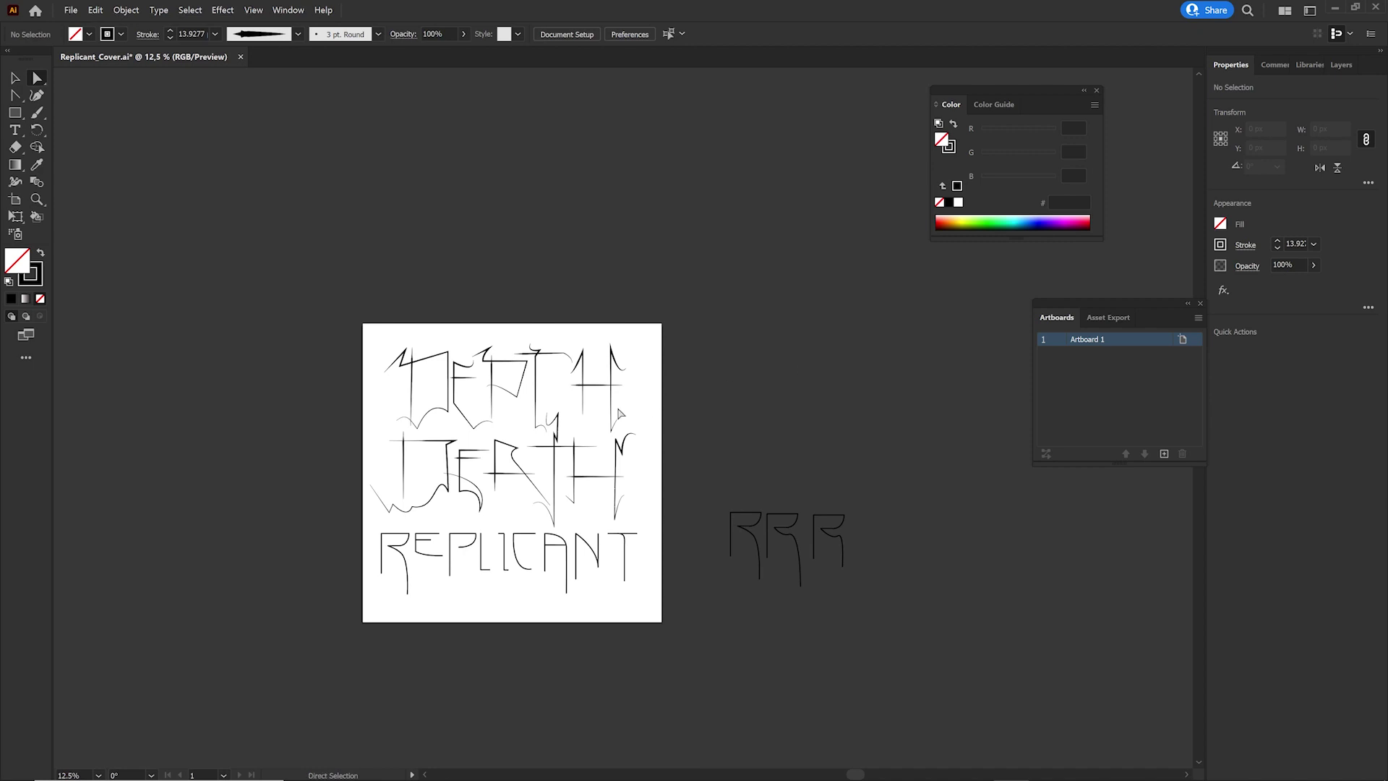
scroll(619, 413, "up", 3, "alt")
key("v")
left_click(608, 329)
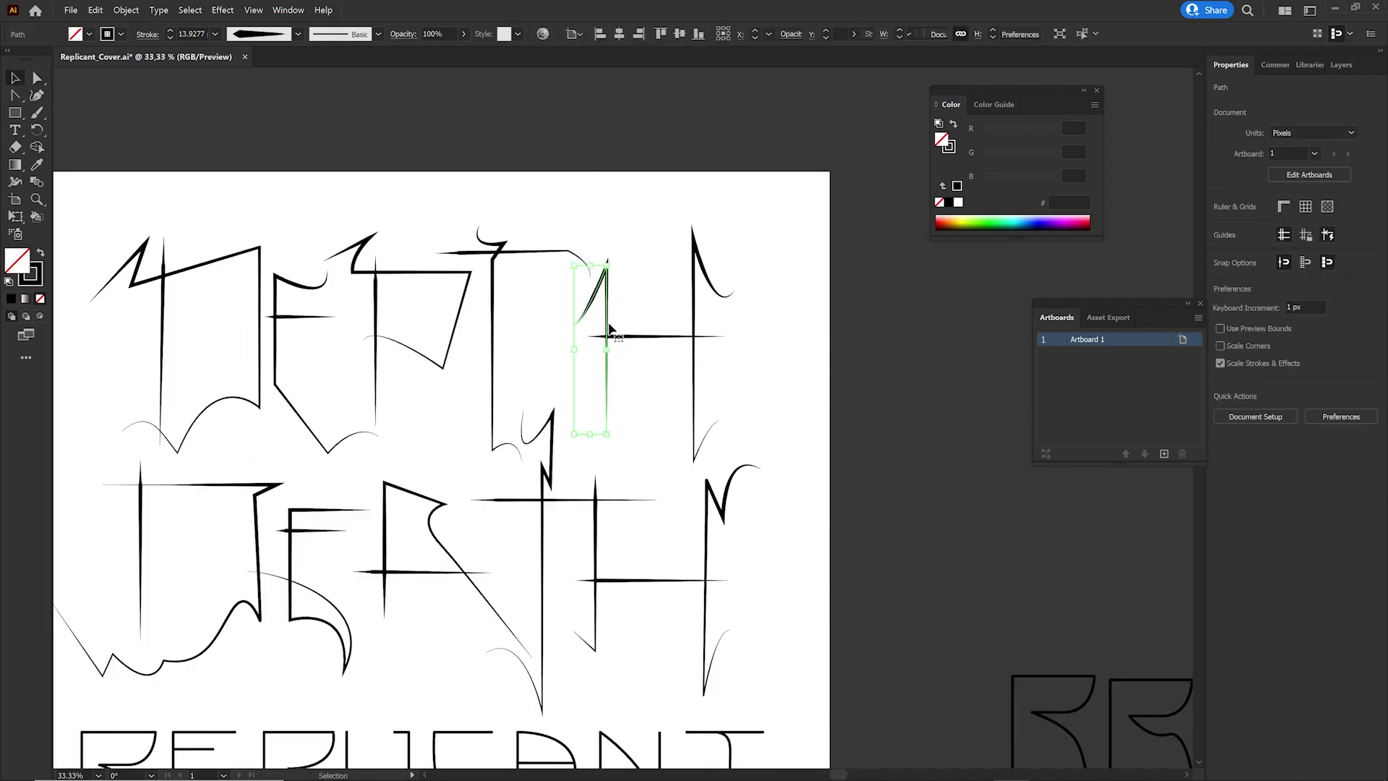
Widen the middle of the R's diagonal leg, then save the document.
left_click(715, 406)
scroll(716, 407, "down", 3, "alt")
left_click_drag(747, 646, 679, 575)
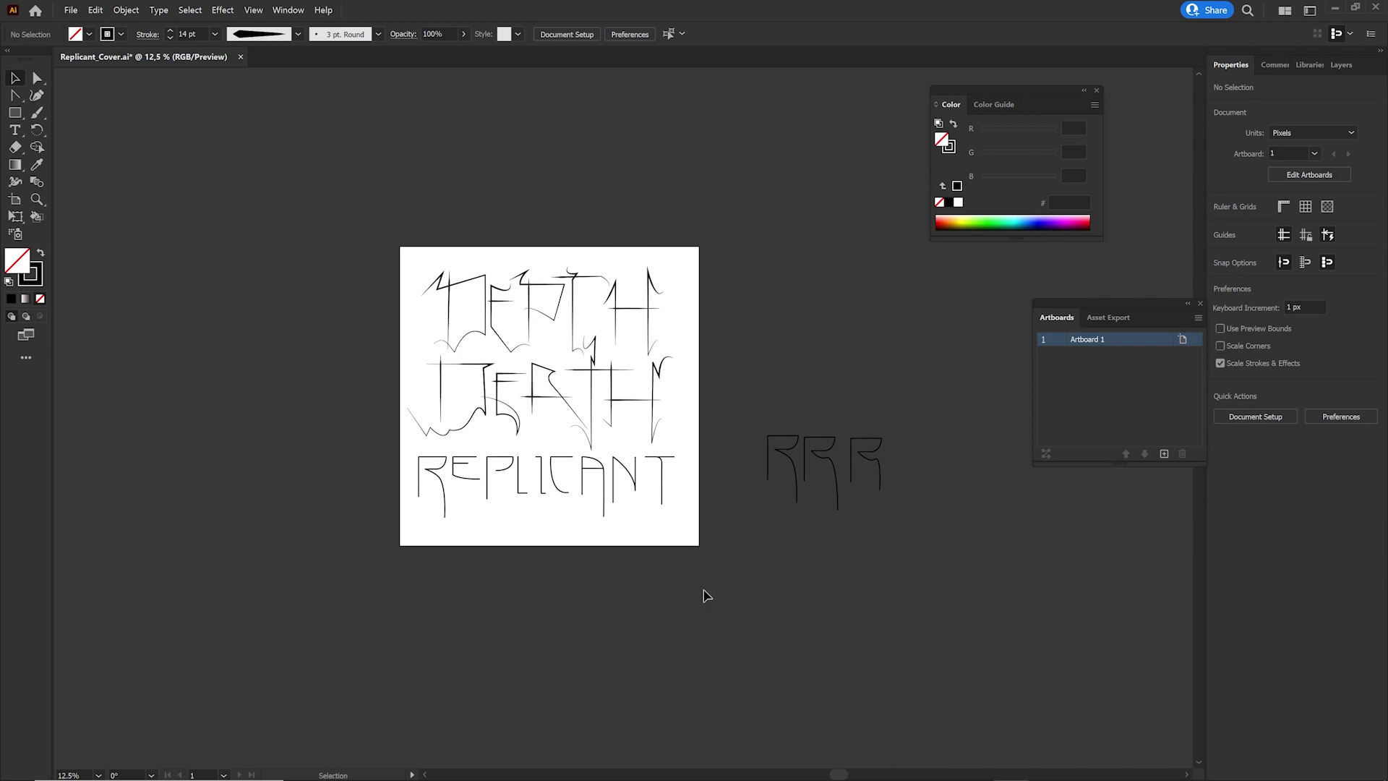
scroll(571, 449, "up", 6, "alt")
key("shift+w")
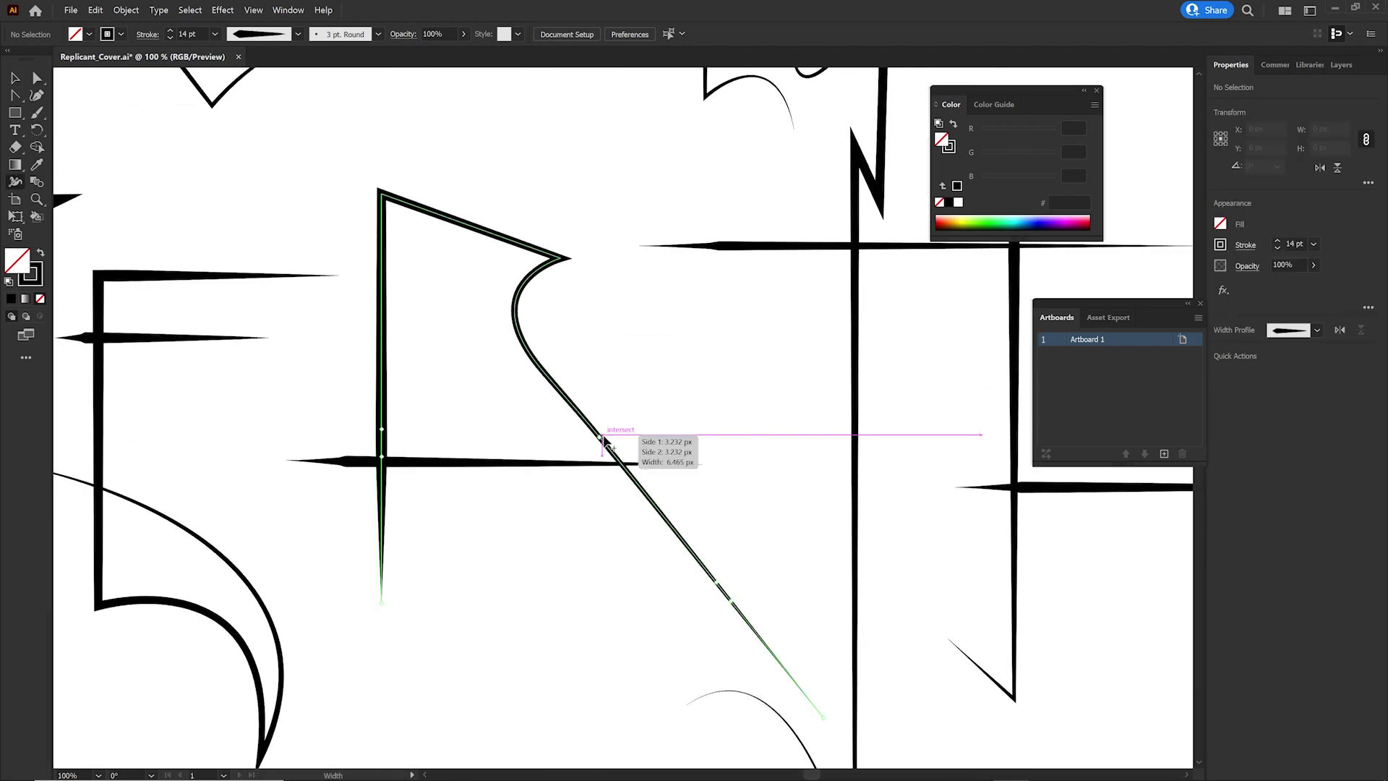
scroll(604, 475, "down", 5, "alt")
scroll(528, 391, "up", 5, "alt")
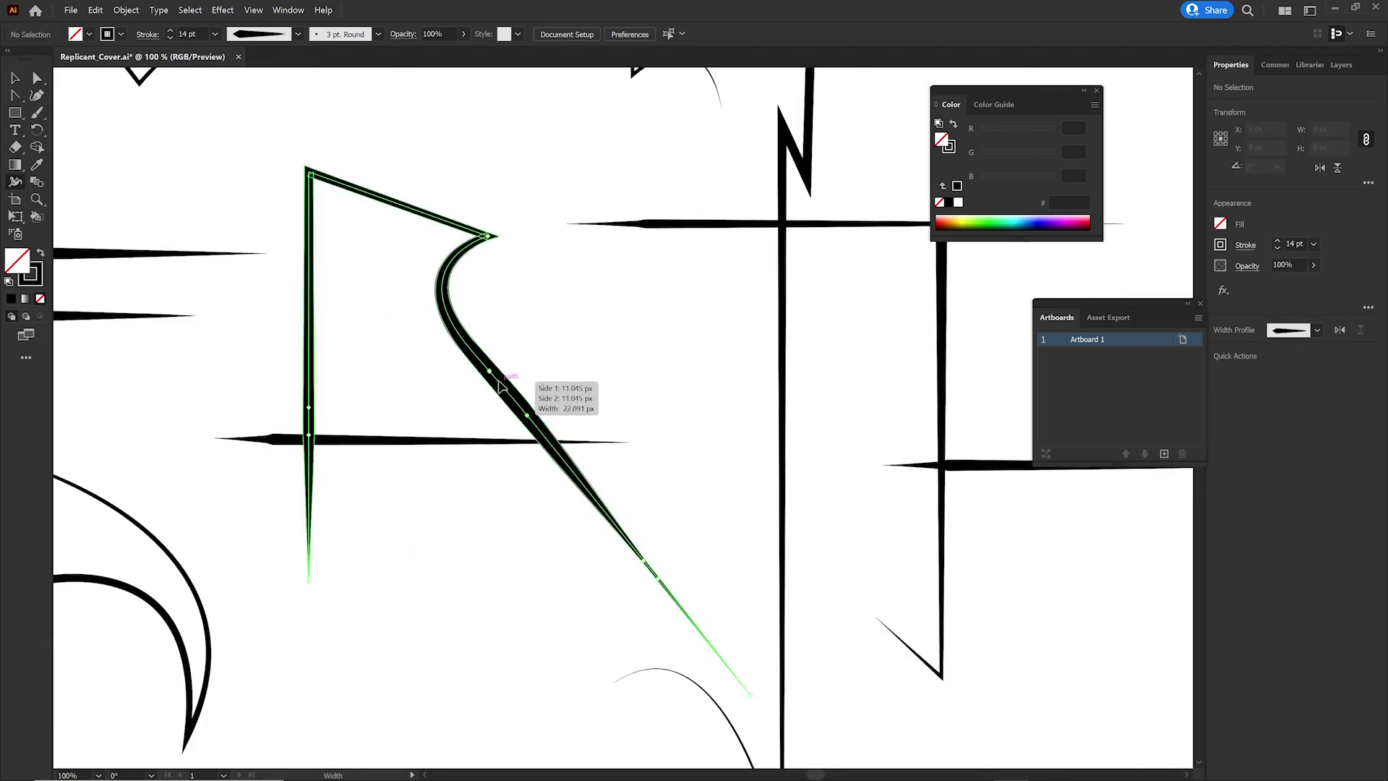
key("v")
key("shift+w")
left_click_drag(527, 393, 497, 379)
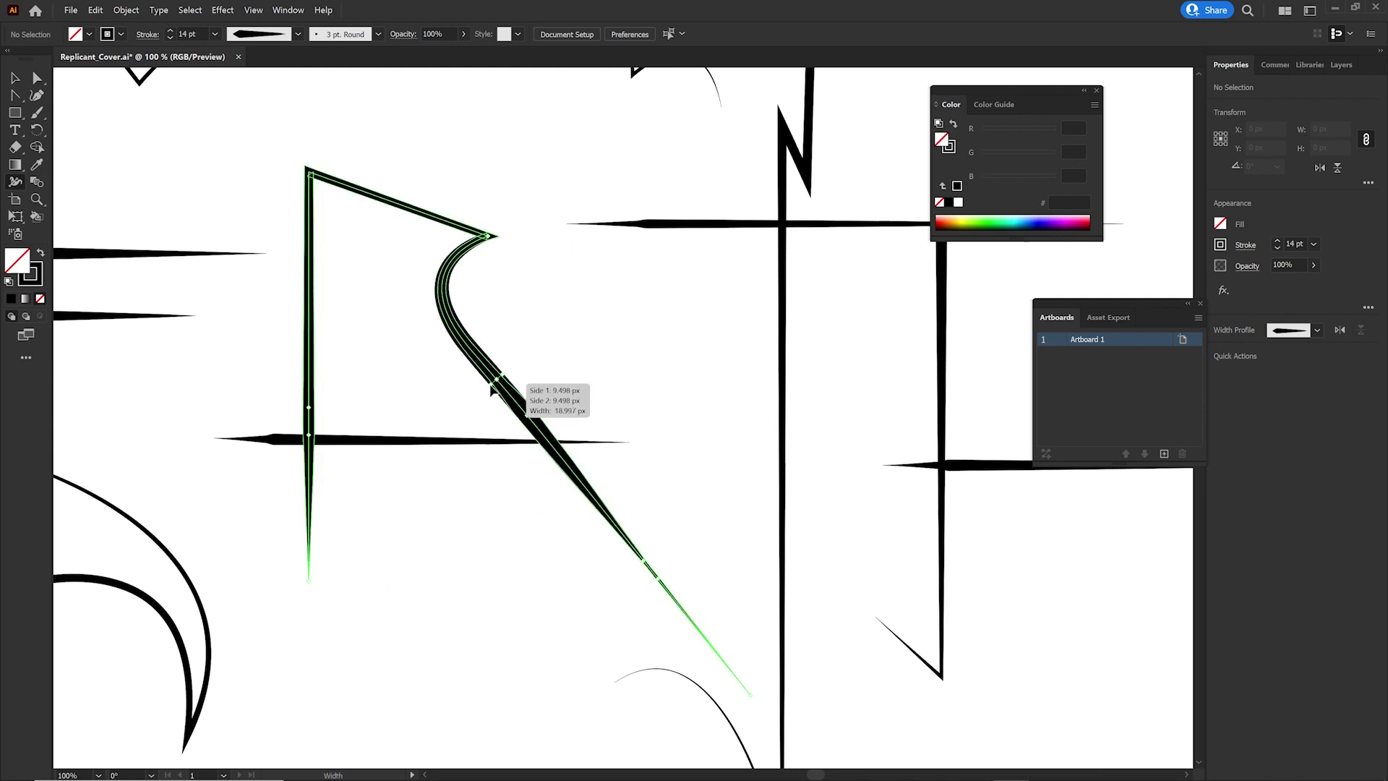
scroll(496, 541, "down", 5, "alt")
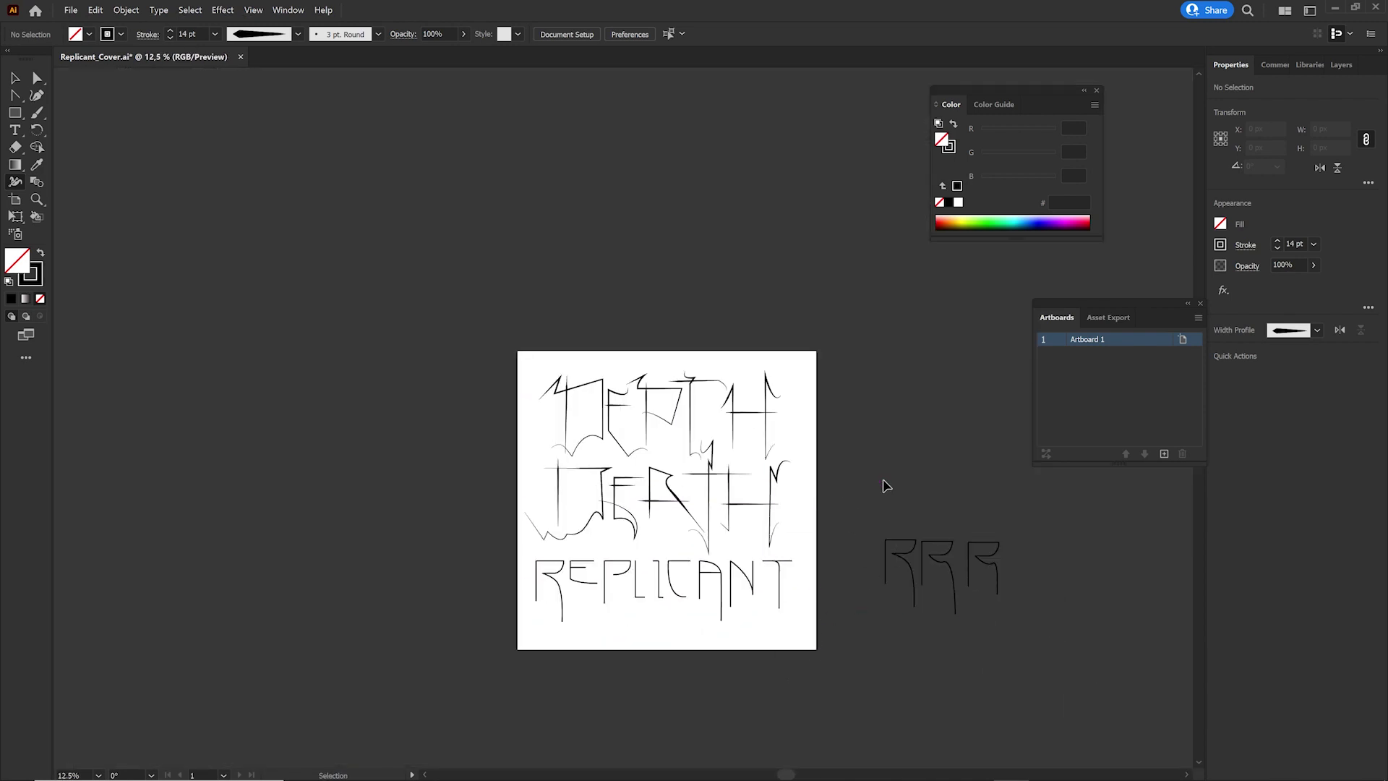
left_click_drag(874, 463, 768, 392)
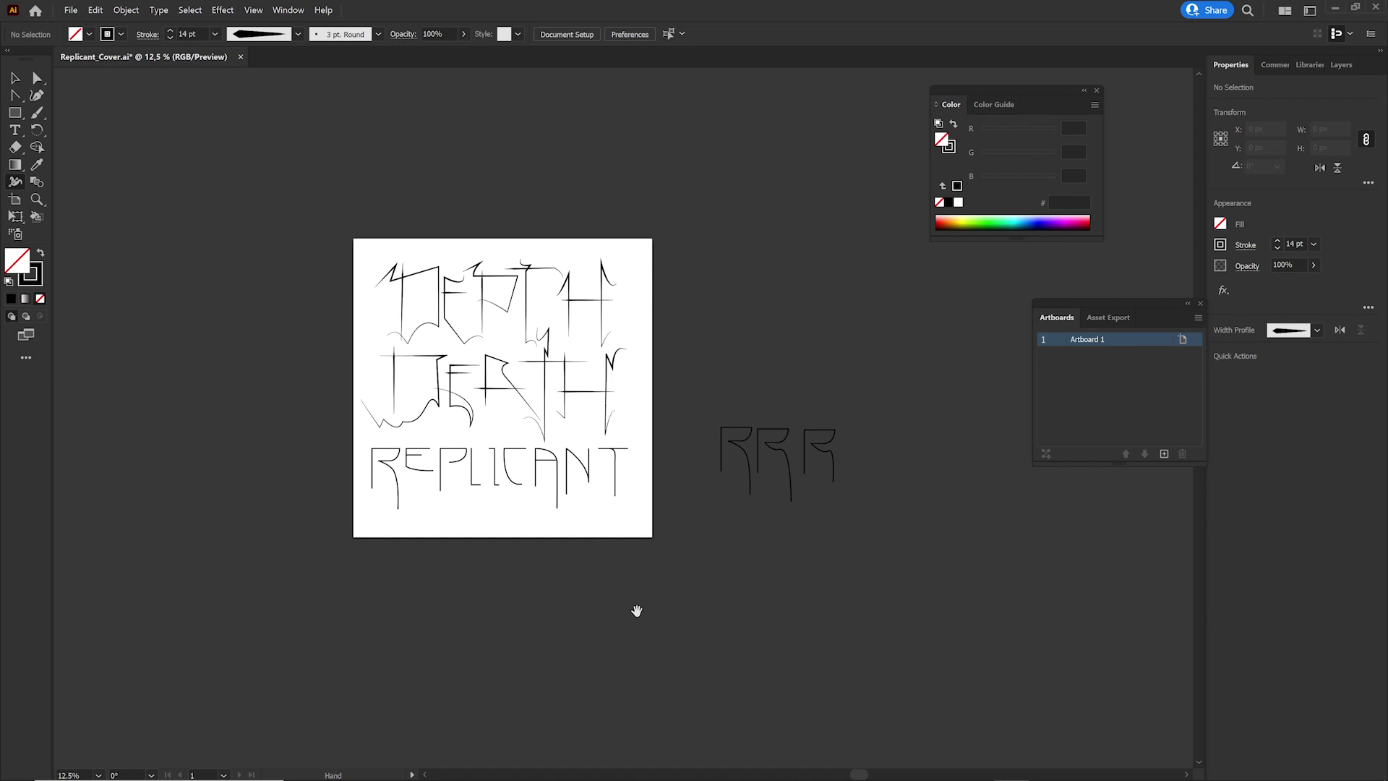
key("ctrl+s")
Drag the curve at the foot of the T-stem stroke to reshape it.
scroll(660, 589, "up", 3)
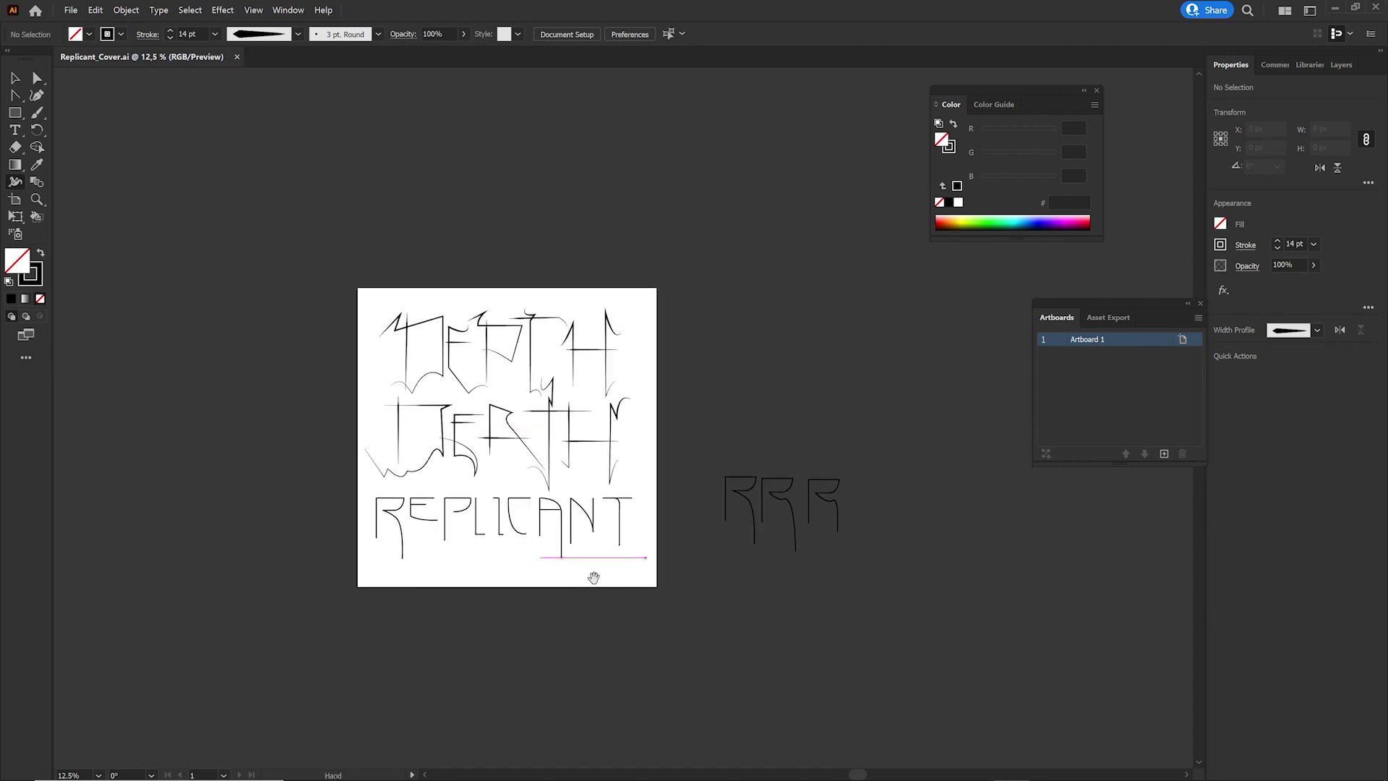
key("a")
scroll(590, 467, "up", 2, "alt")
scroll(593, 469, "up", 4, "alt")
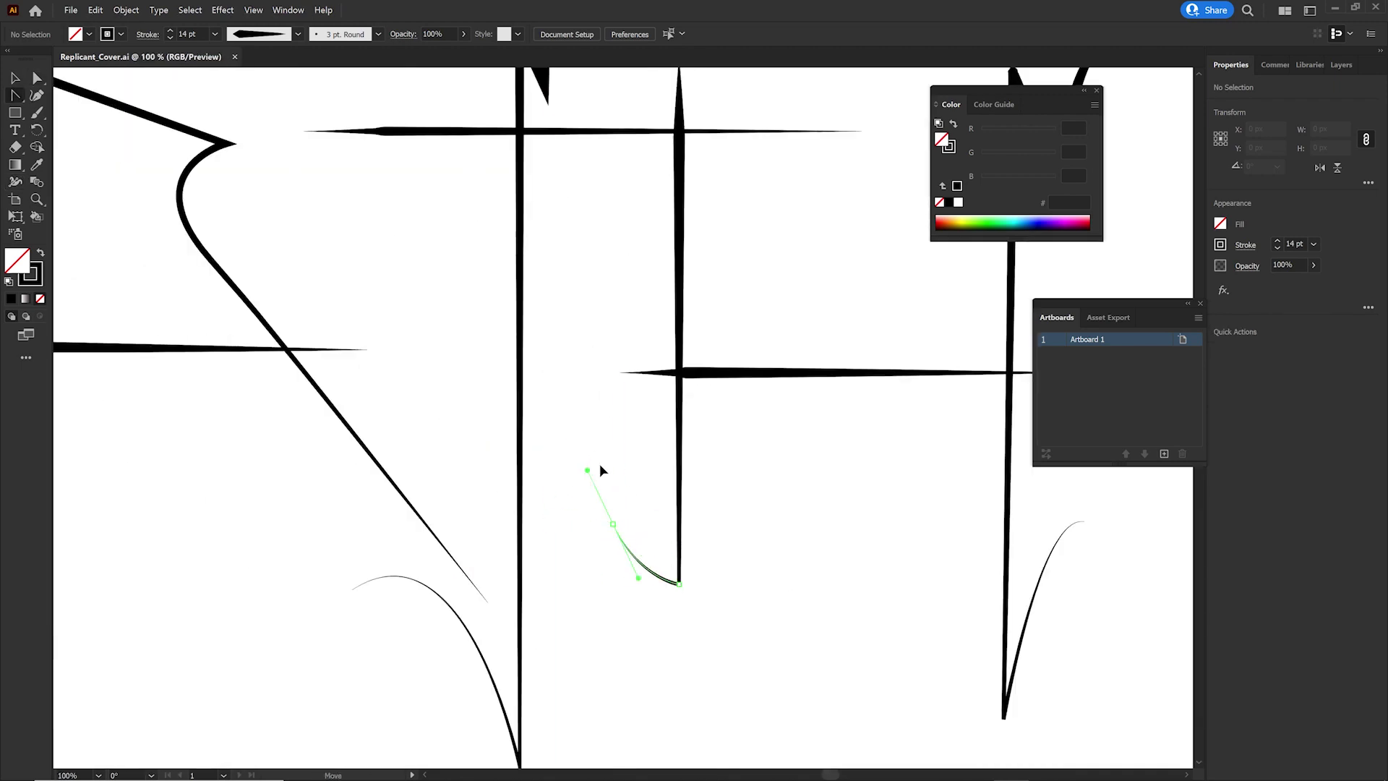
left_click_drag(587, 470, 673, 457)
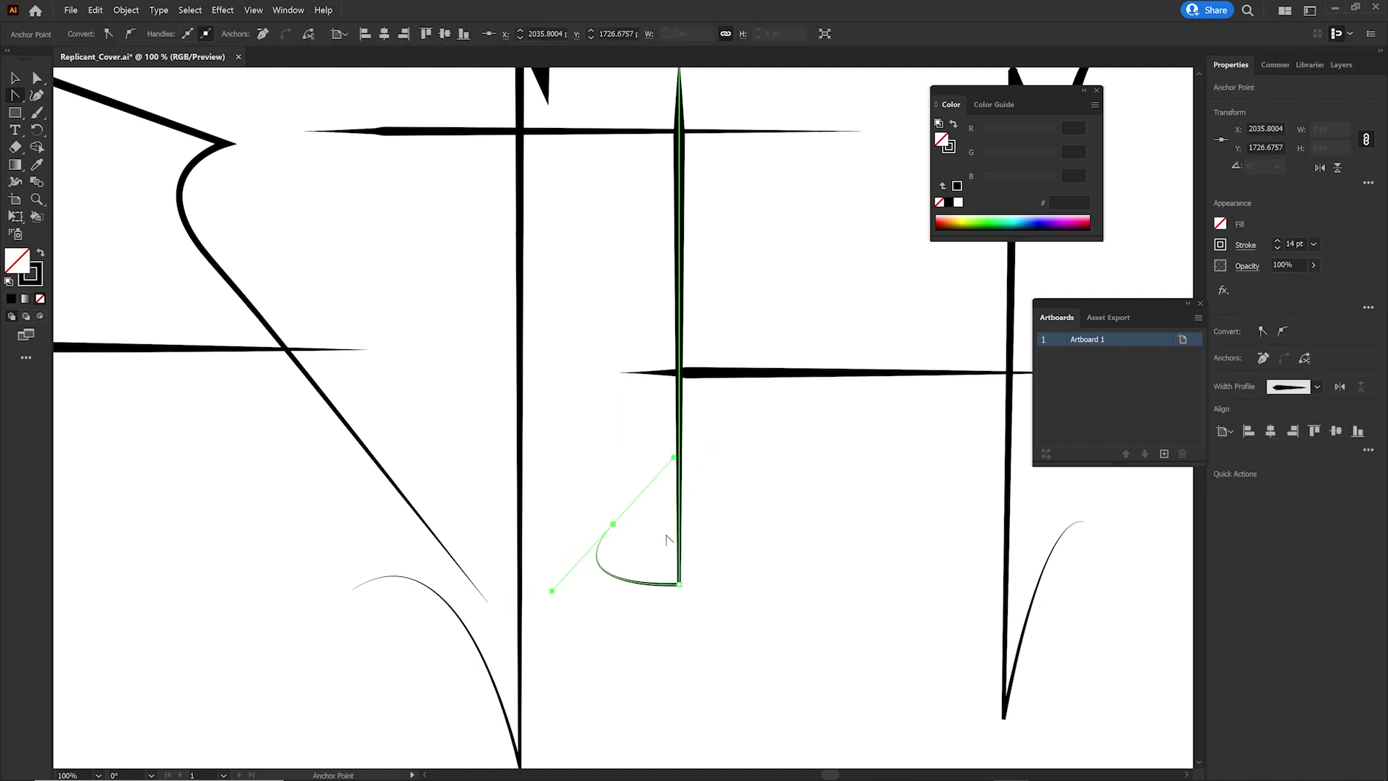
scroll(803, 477, "down", 3, "alt")
scroll(929, 604, "down", 1, "alt")
scroll(924, 601, "down", 1, "alt")
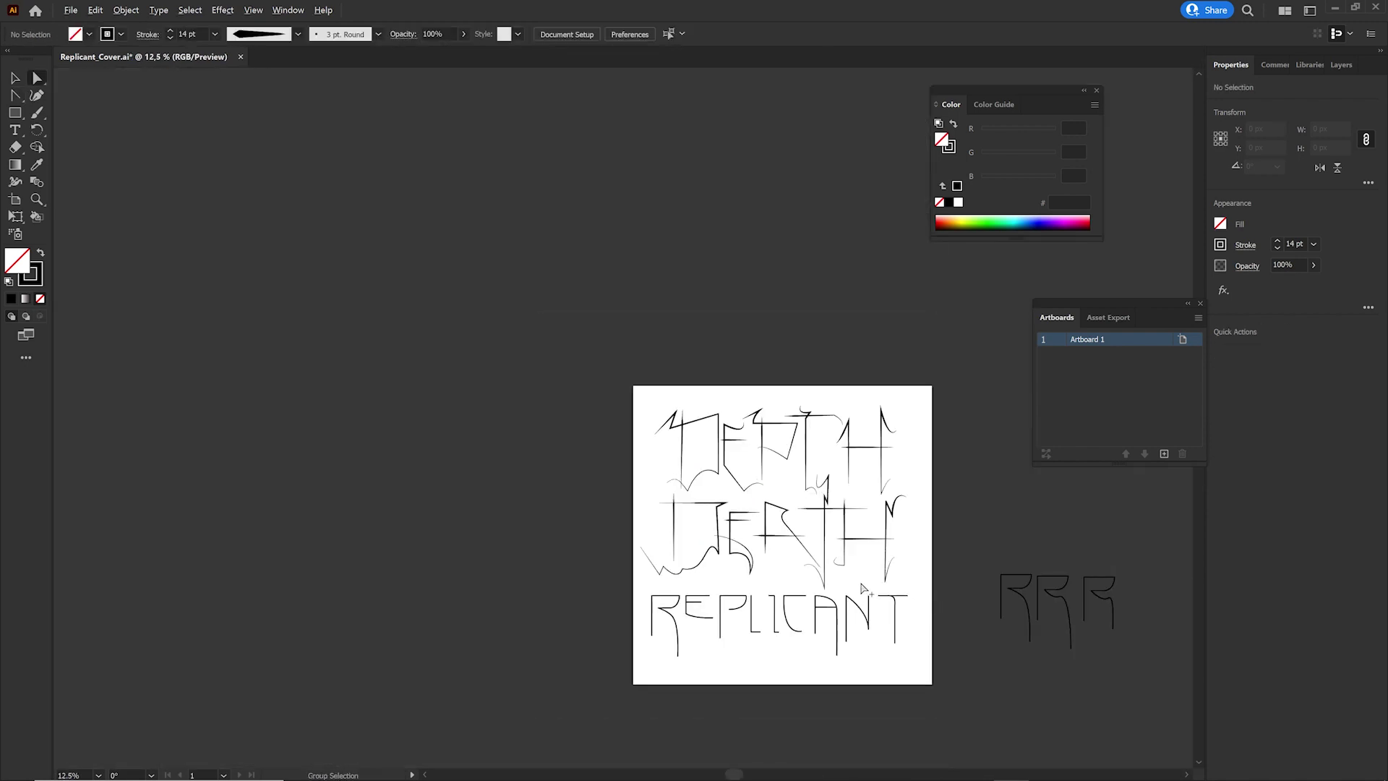
scroll(719, 428, "up", 5, "alt")
Nudge the hooked curve's bottom anchor slightly down.
left_click(735, 395)
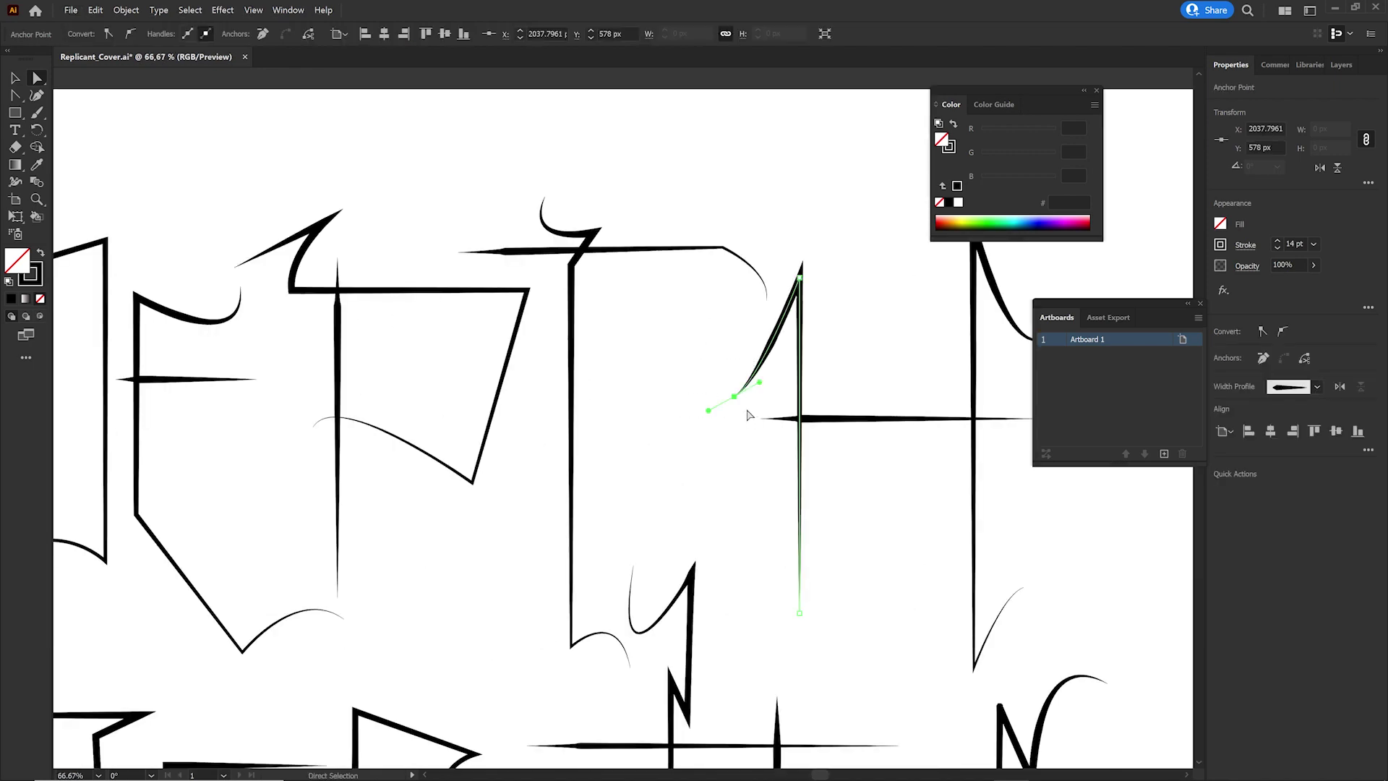
scroll(752, 413, "up", 2, "alt")
key("shift+w")
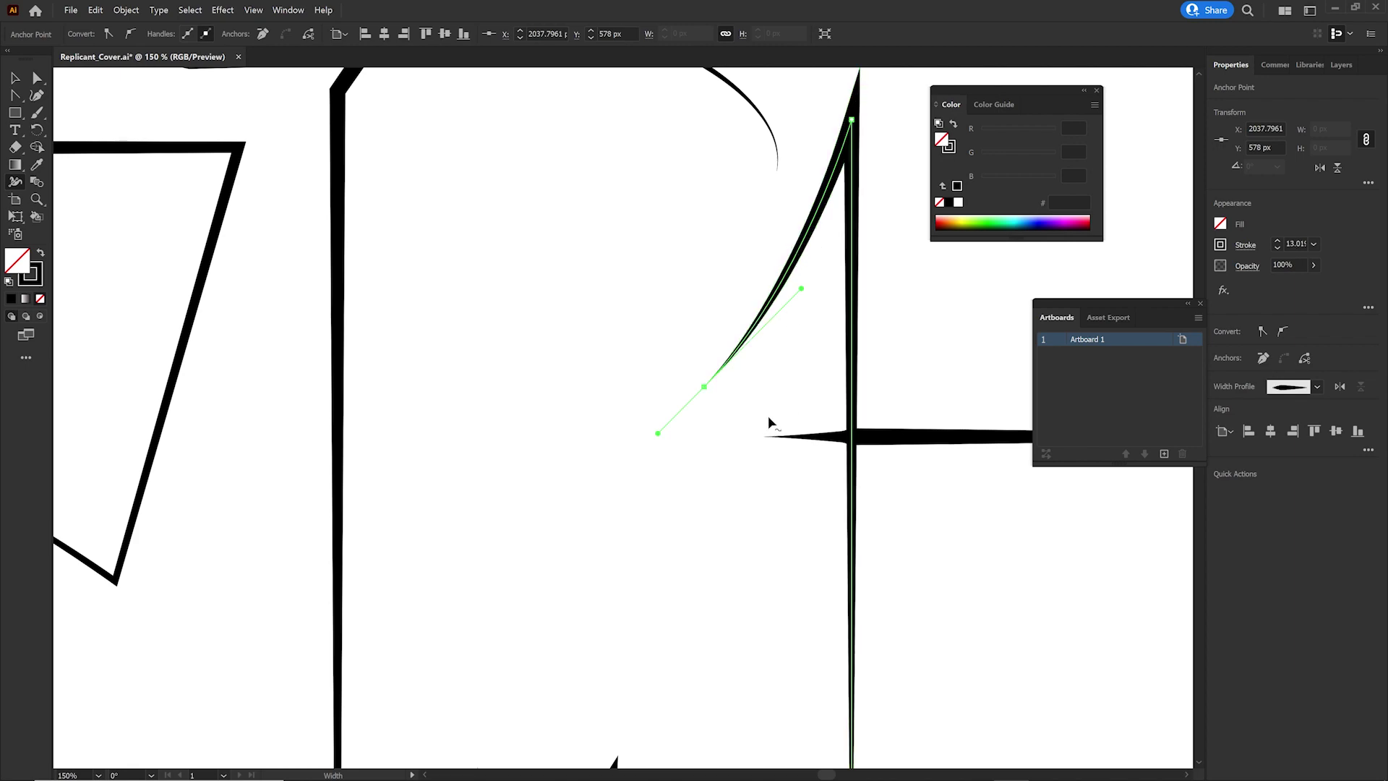
scroll(767, 415, "down", 5, "alt")
scroll(774, 434, "down", 3)
key("v")
left_click(781, 448)
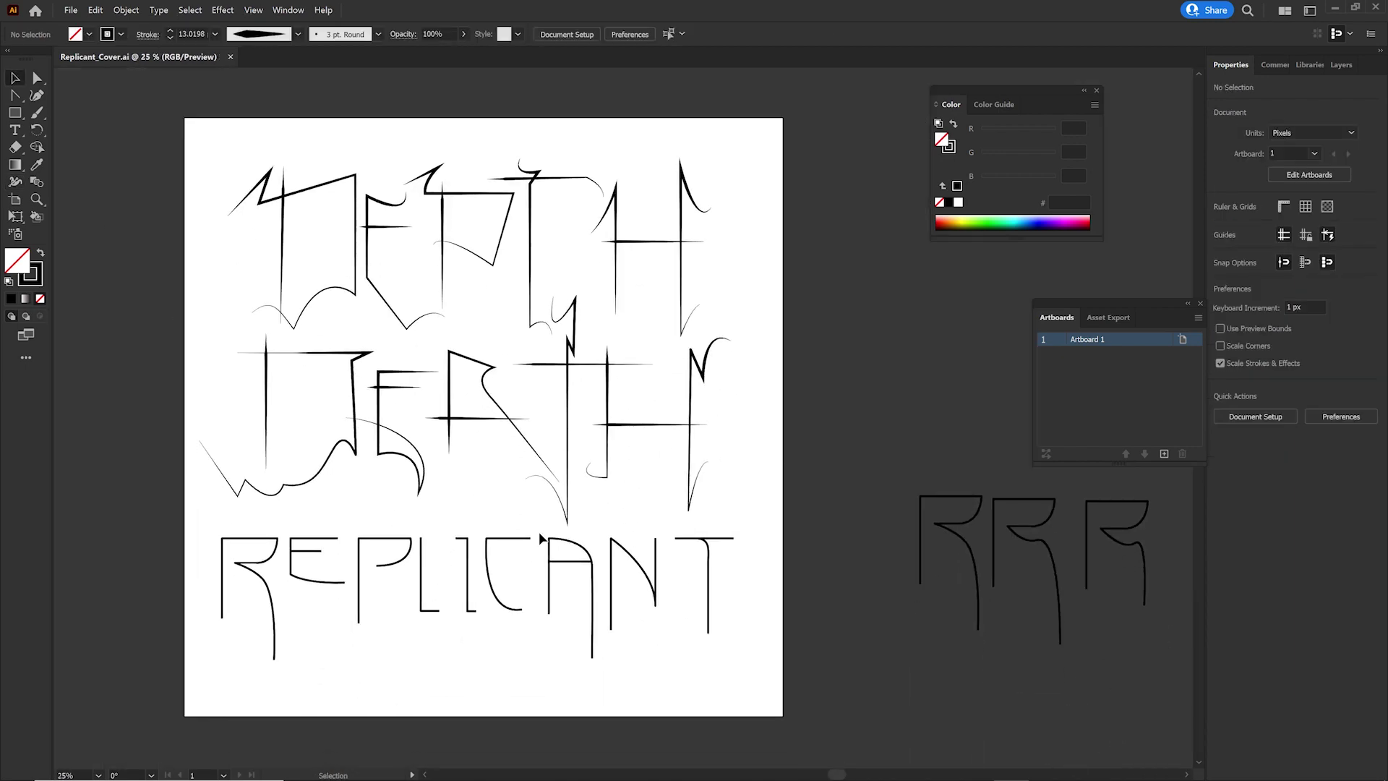
scroll(541, 539, "up", 4, "alt")
key("a")
mouse_move(552, 436)
left_mouse_down()
mouse_move(555, 489)
mouse_move(554, 436)
left_mouse_up()
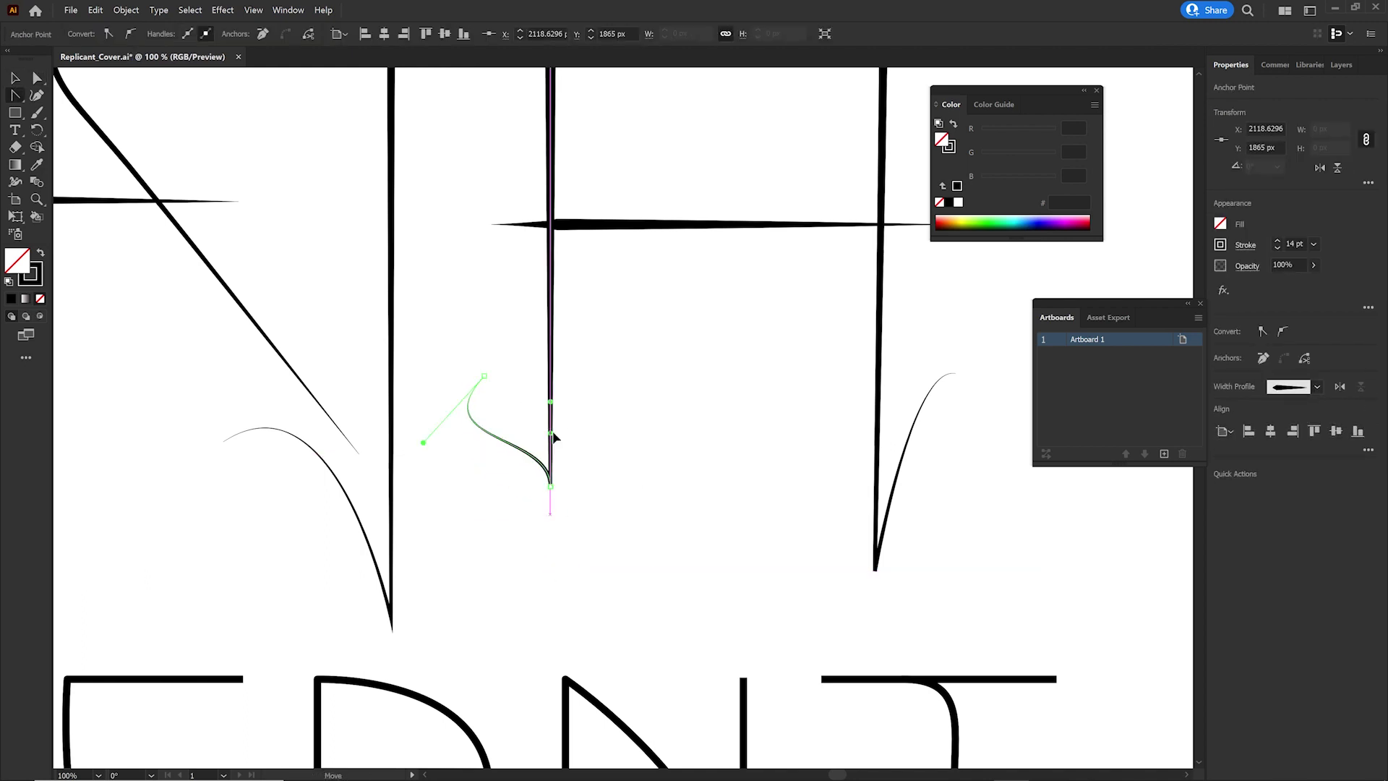
Pull smooth handles from the hook's bottom anchor into an S-shaped curve.
key("z")
left_click(626, 508)
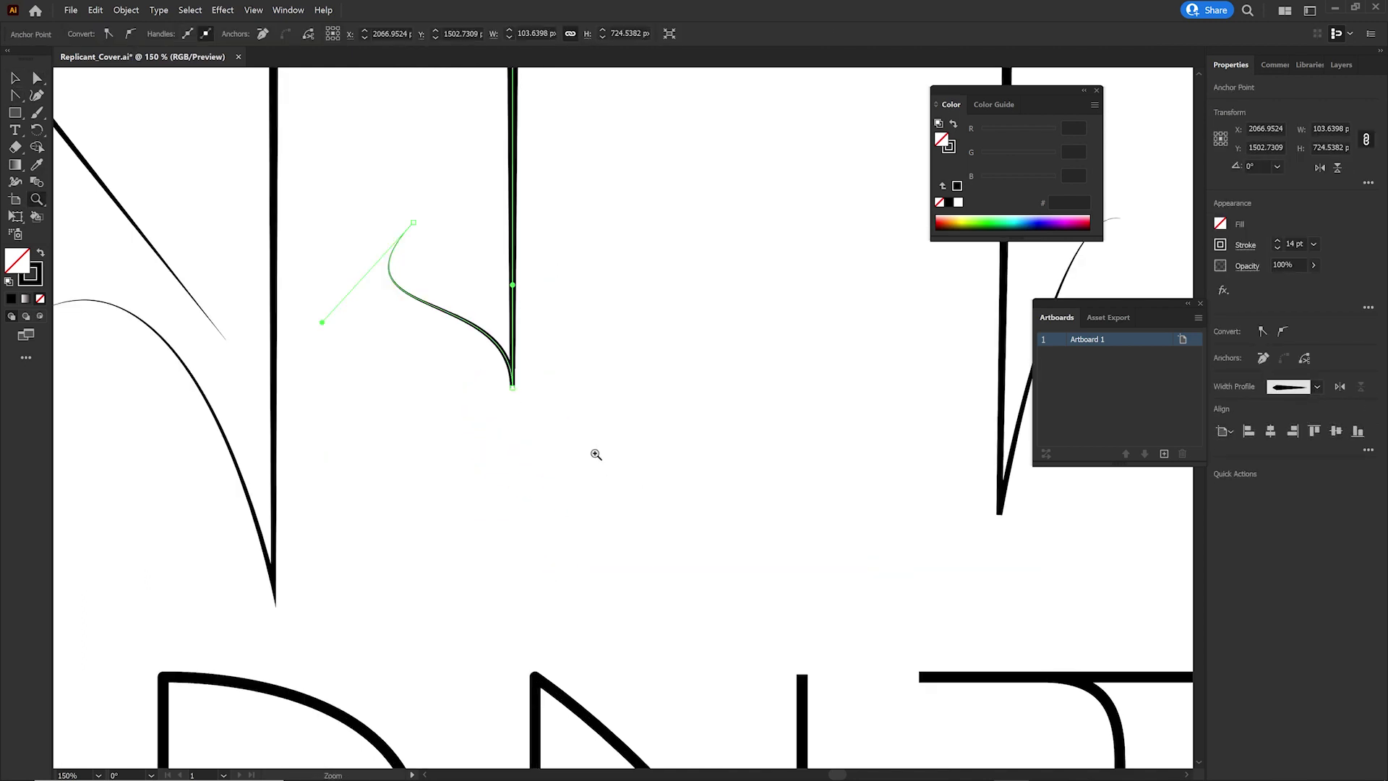
key("a")
left_click(577, 418)
left_click(508, 284)
left_click_drag(515, 391, 572, 238)
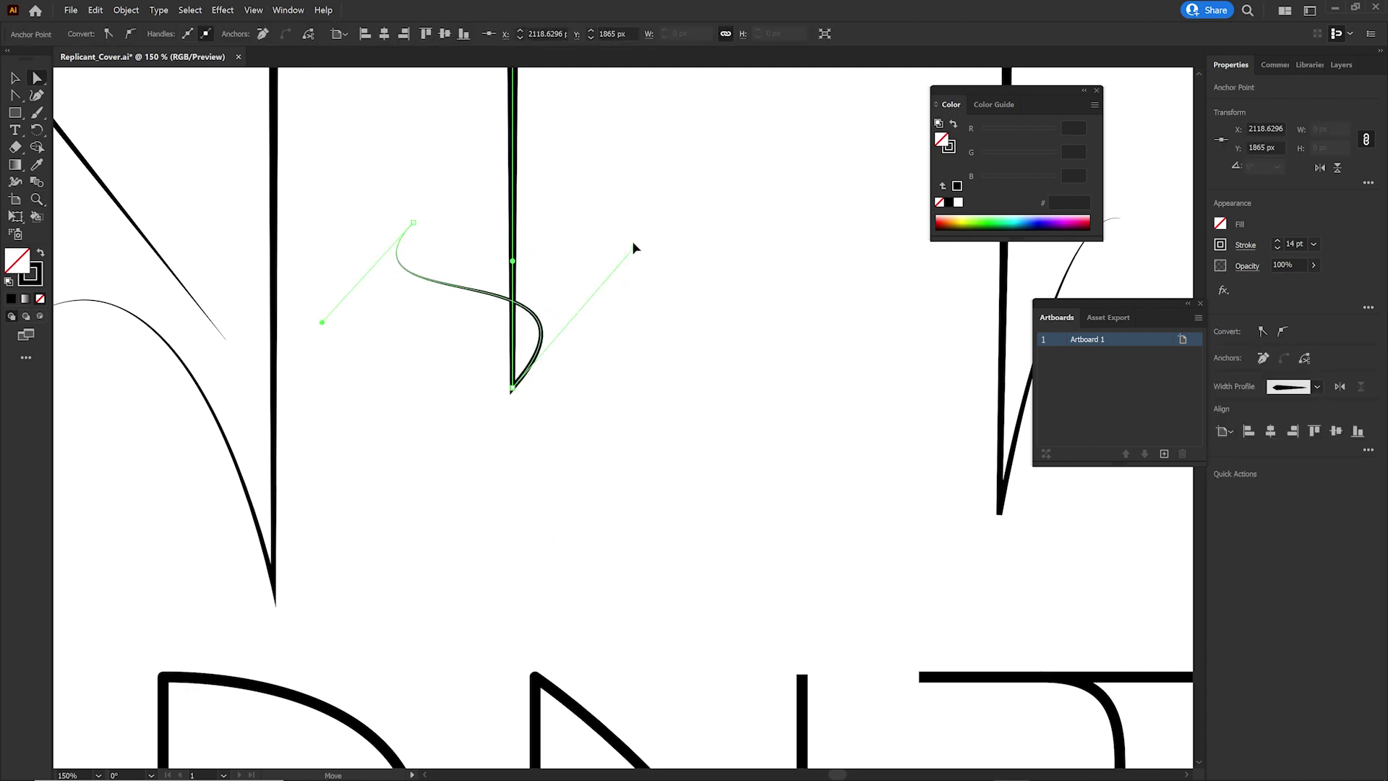
scroll(632, 241, "up", 5)
left_click_drag(584, 240, 630, 350)
key("ctrl+minus")
key("ctrl+minus")
key("ctrl+minus")
Drag an anchor so the curve closing DEPTH's P bowl arches higher.
left_click(897, 562)
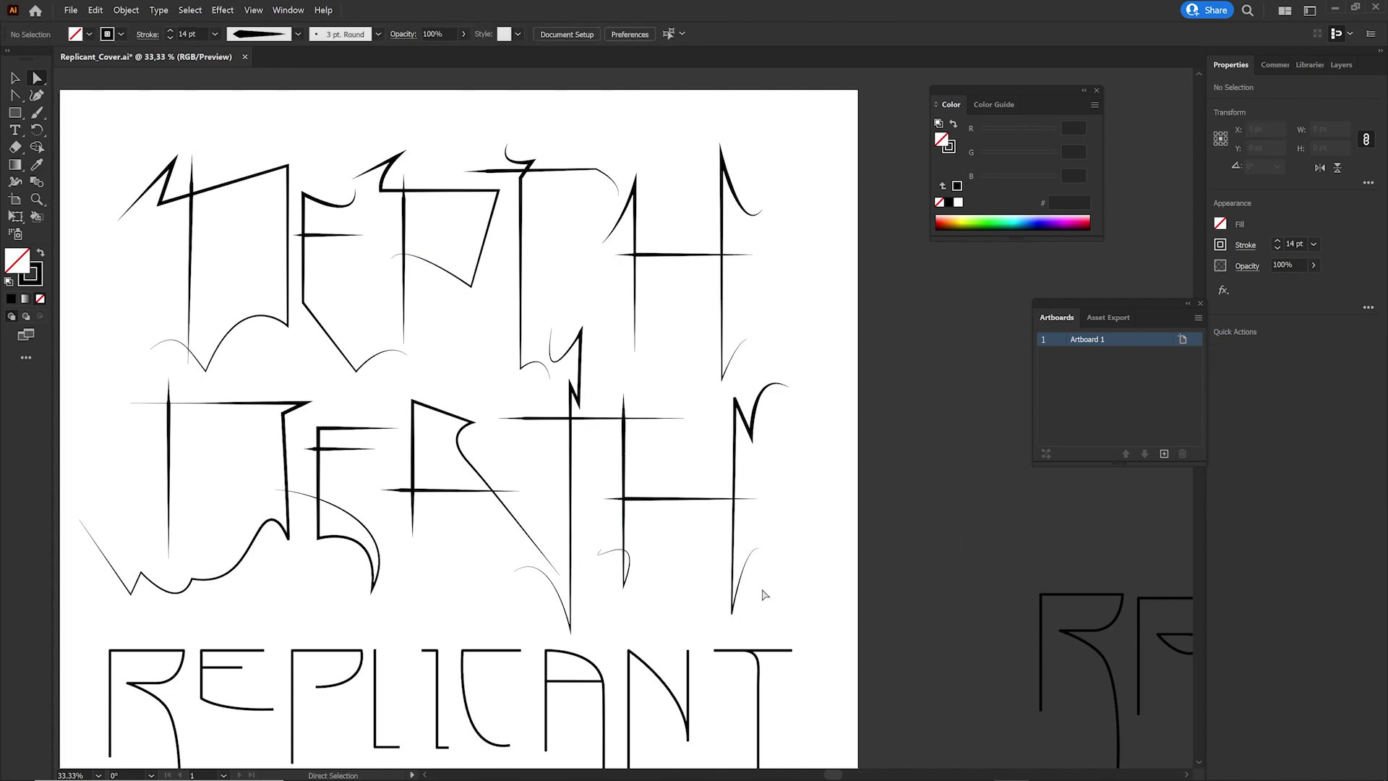
key("ctrl+1")
mouse_move(449, 458)
left_mouse_down()
mouse_move(499, 514)
mouse_move(498, 402)
left_mouse_up()
left_click(983, 562)
key("ctrl+0")
left_click_drag(606, 532, 559, 435)
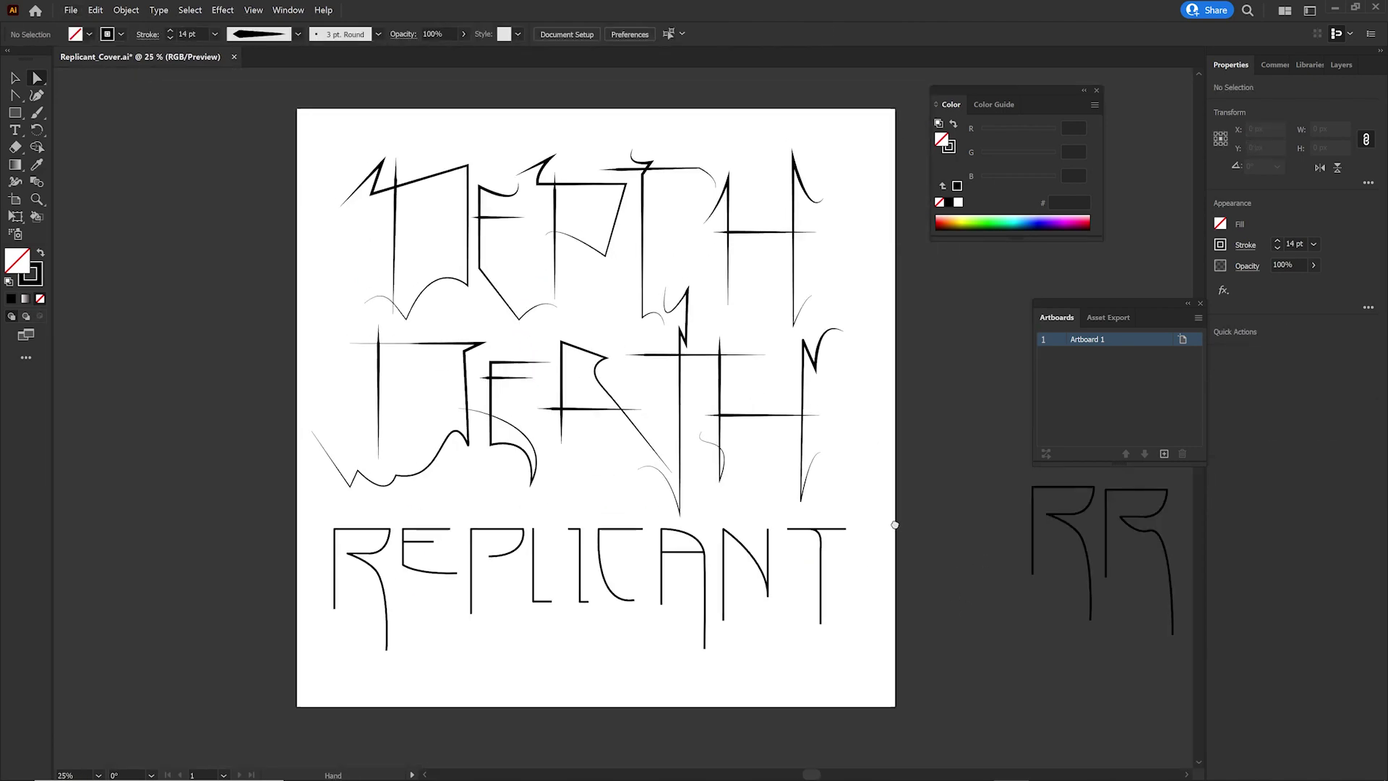
scroll(581, 509, "down", 1, "alt")
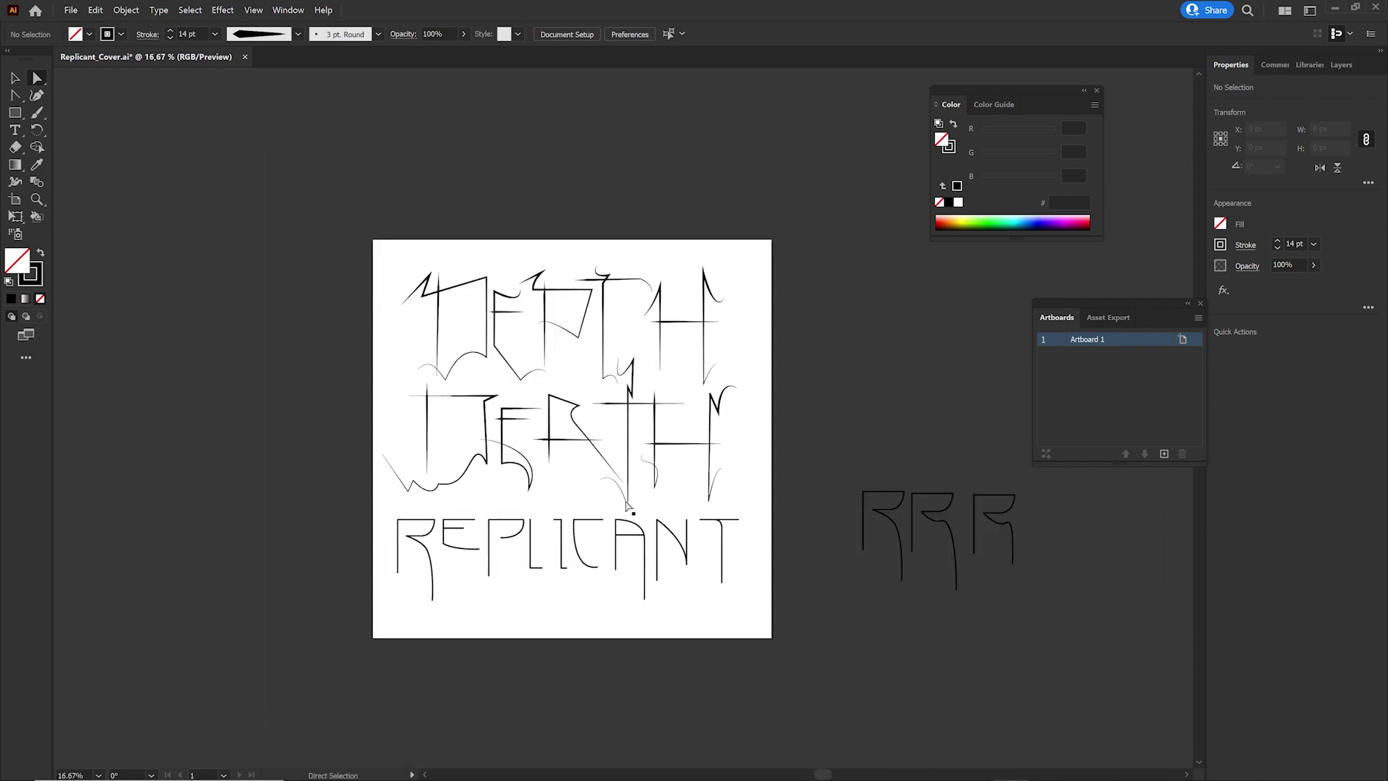
Raise the horizontal segment of the R in DEATH slightly.
key("v")
left_click(571, 450)
key("a")
left_click(561, 421)
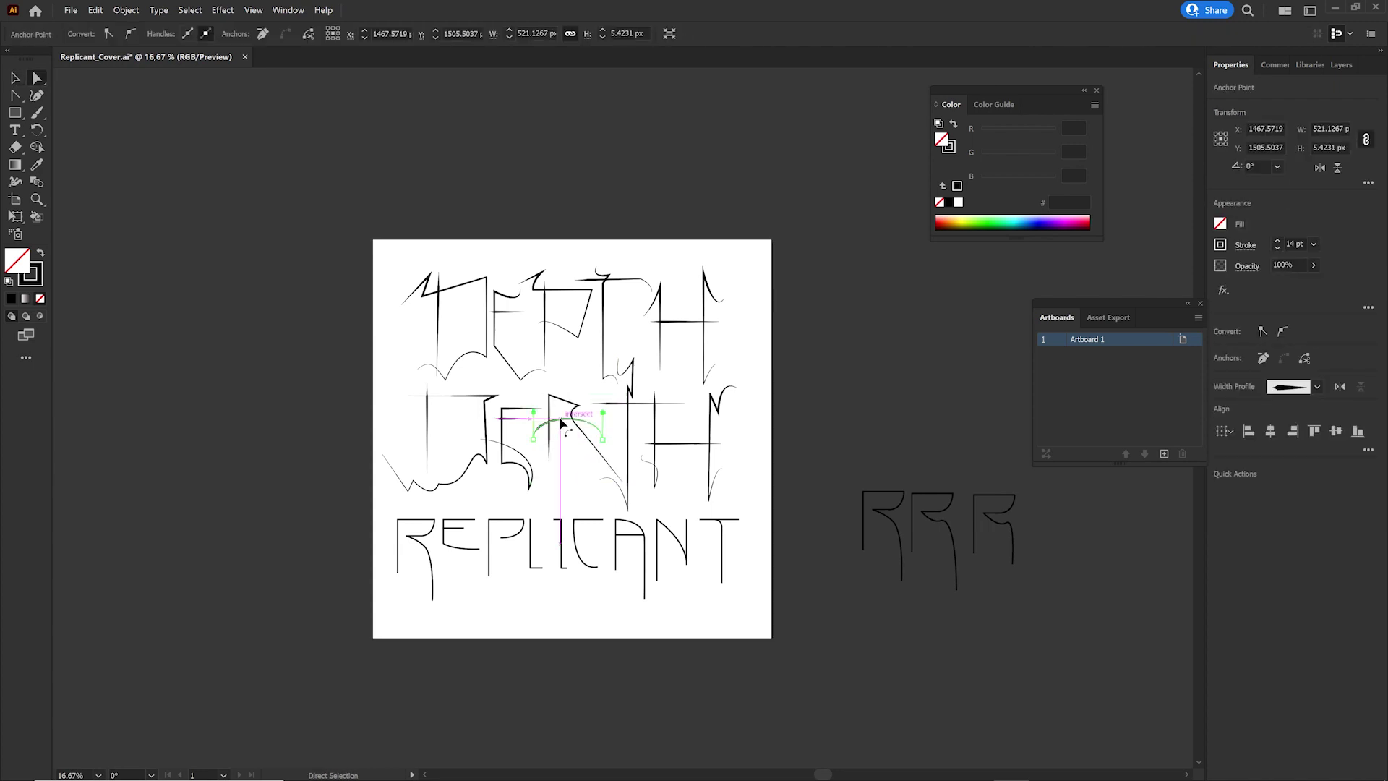
mouse_move(567, 438)
left_mouse_down()
mouse_move(567, 419)
mouse_move(554, 434)
left_mouse_up()
left_click(795, 569)
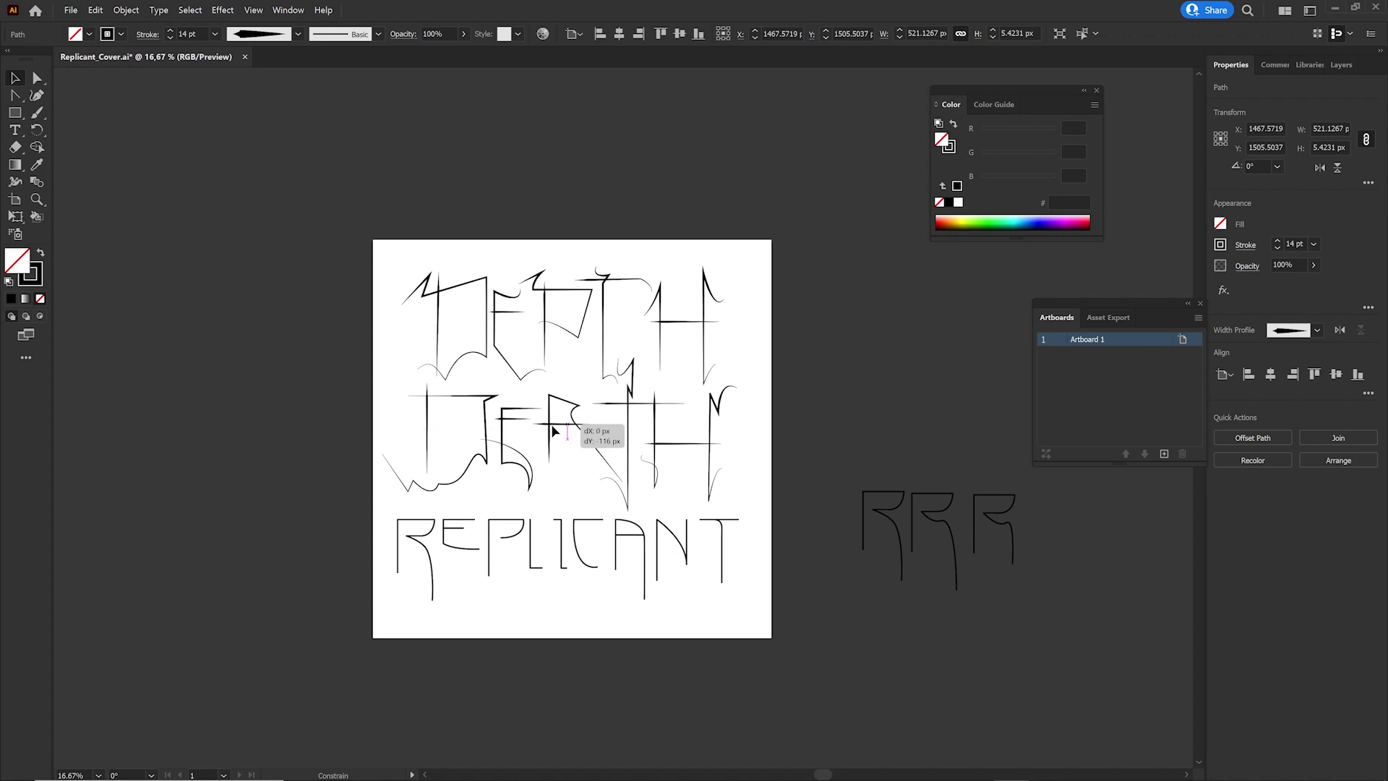
left_click(812, 415)
left_click_drag(800, 595, 820, 628)
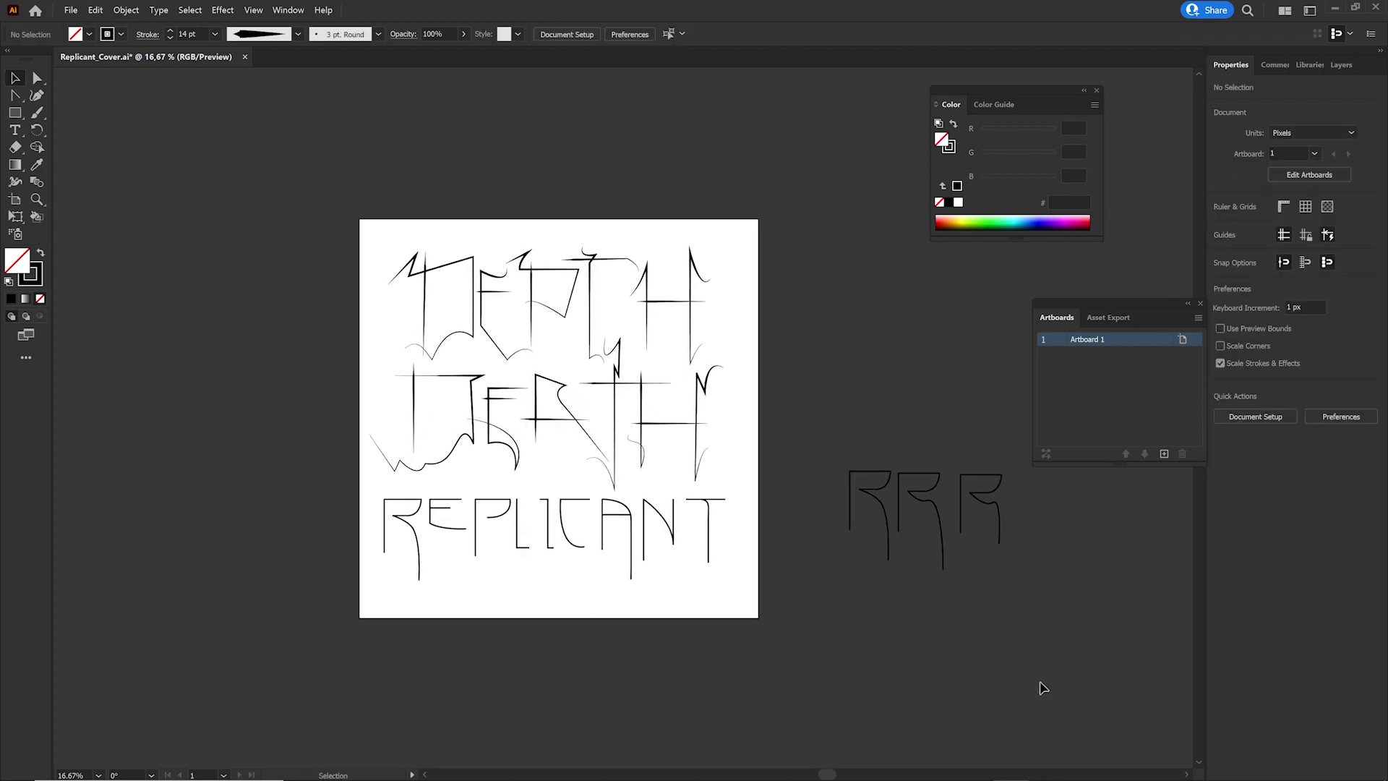
scroll(548, 474, "up", 3)
scroll(548, 474, "up", 3)
Move the P's lower-left anchor down-left to reshape its curve.
key("a")
left_click(532, 438)
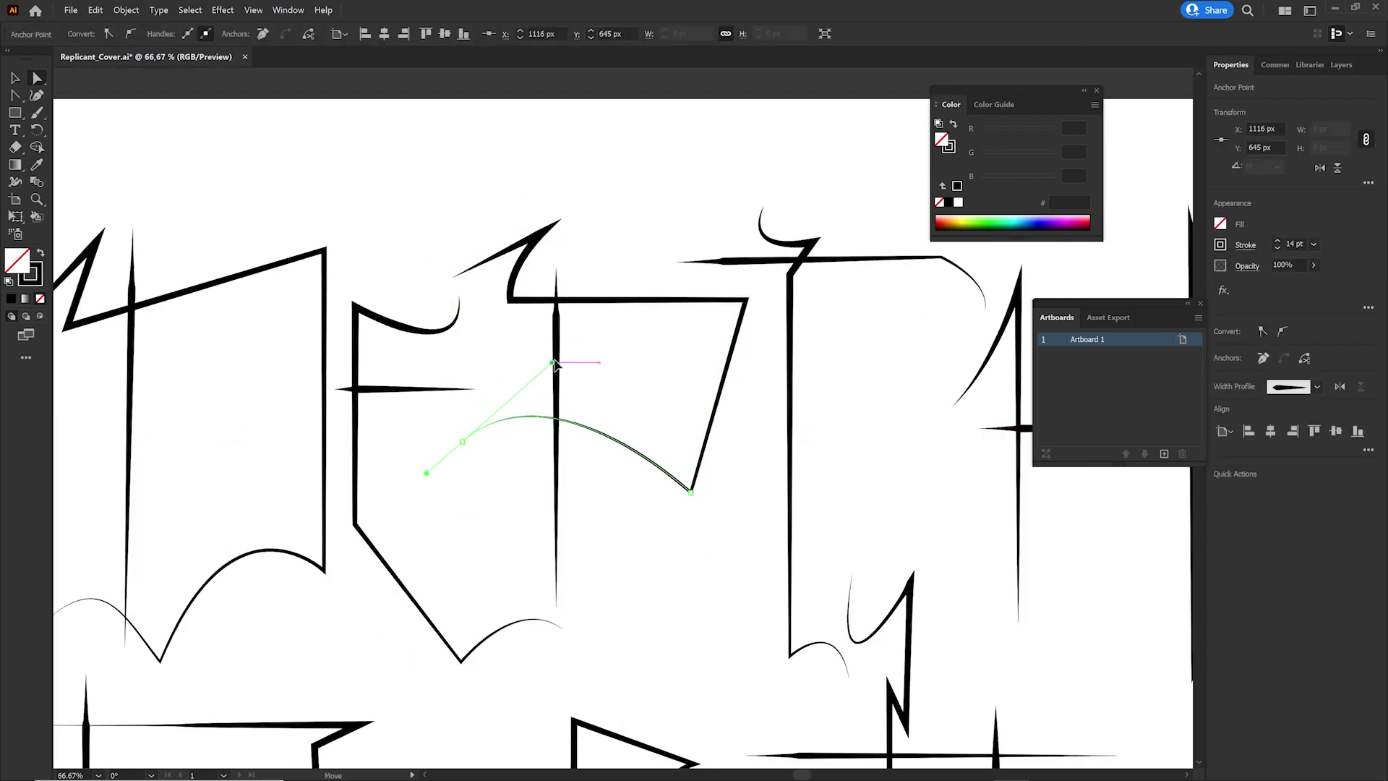
left_click_drag(533, 438, 434, 480)
scroll(680, 586, "down", 2)
scroll(679, 586, "down", 1)
scroll(777, 554, "down", 1)
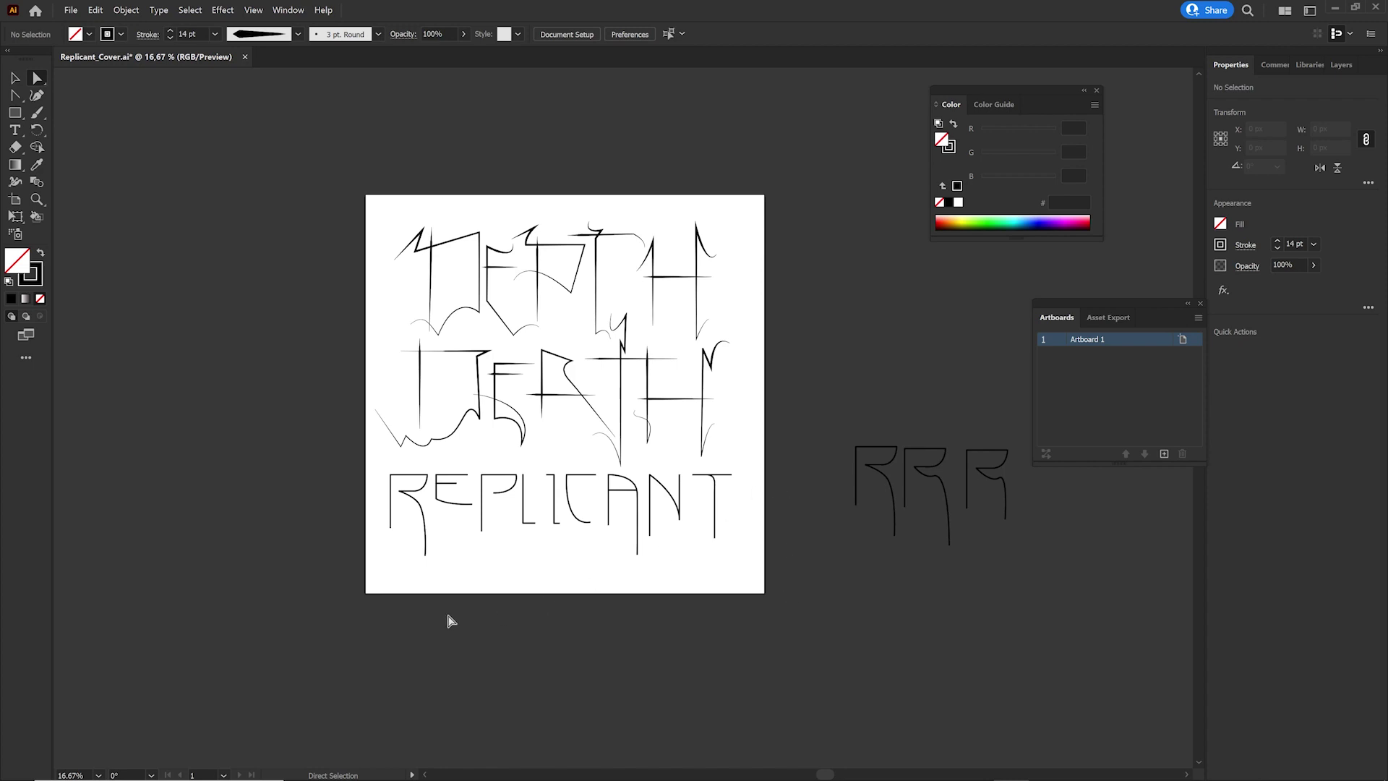
scroll(376, 412, "up", 3)
Pull DEATH's first letter's left tail up and left, then save Replicant_Cover.ai.
left_click(342, 302)
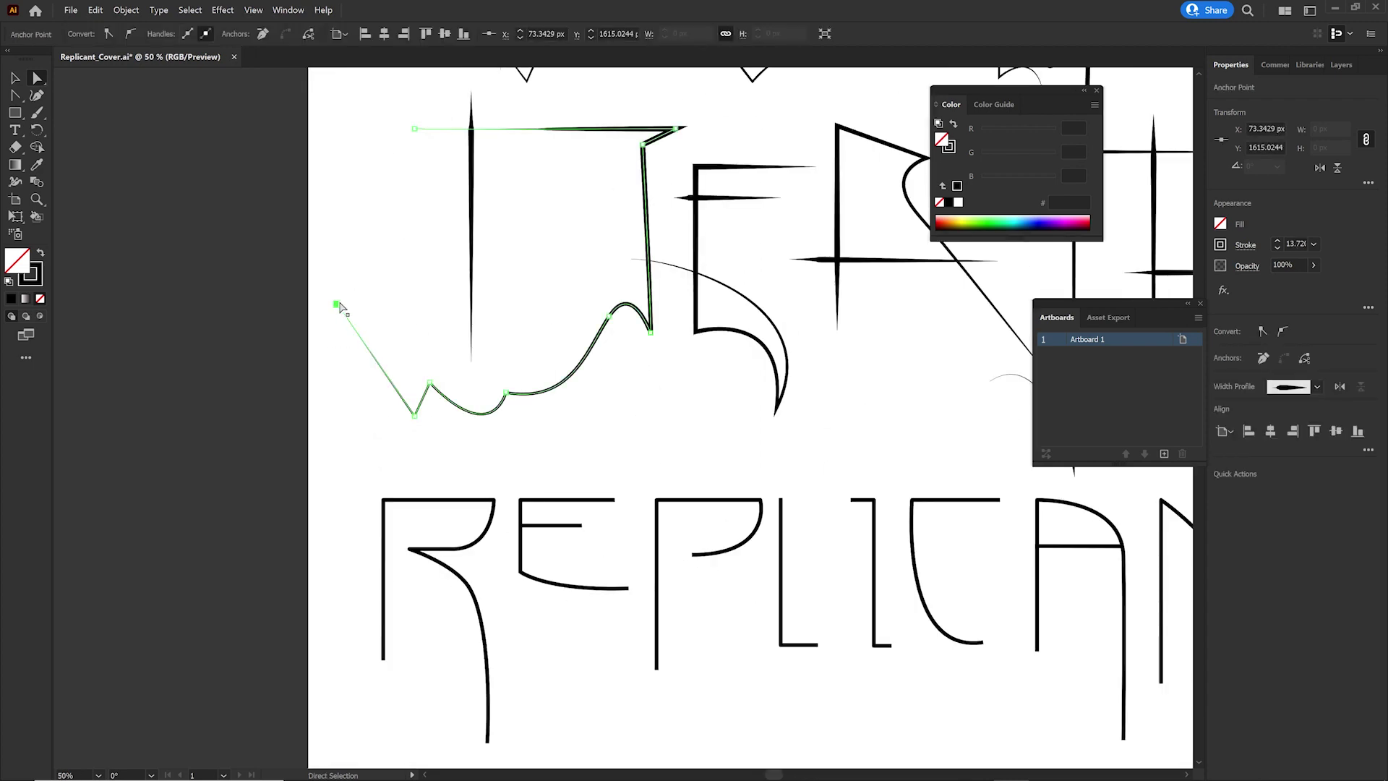
left_click_drag(341, 301, 295, 288)
scroll(405, 290, "up", 5)
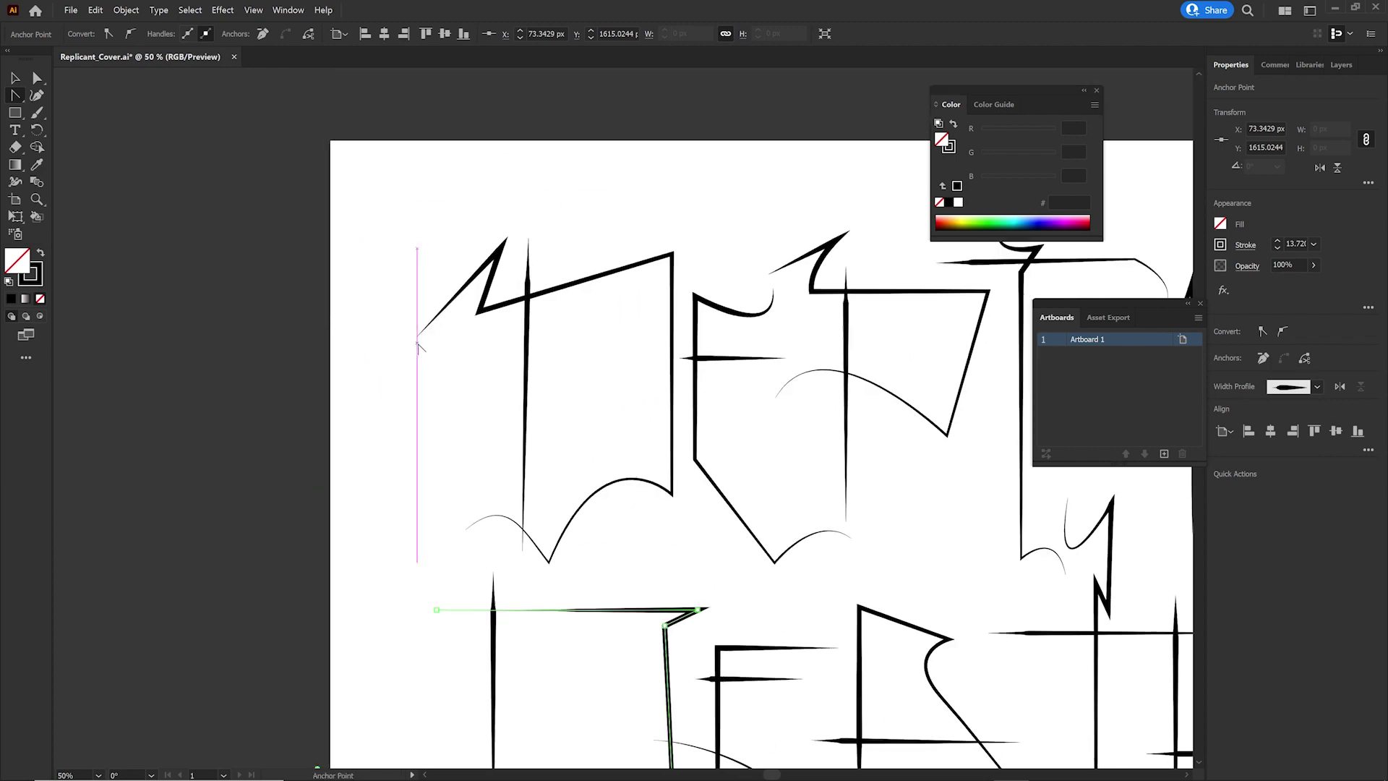
left_click(441, 327)
left_click(403, 480)
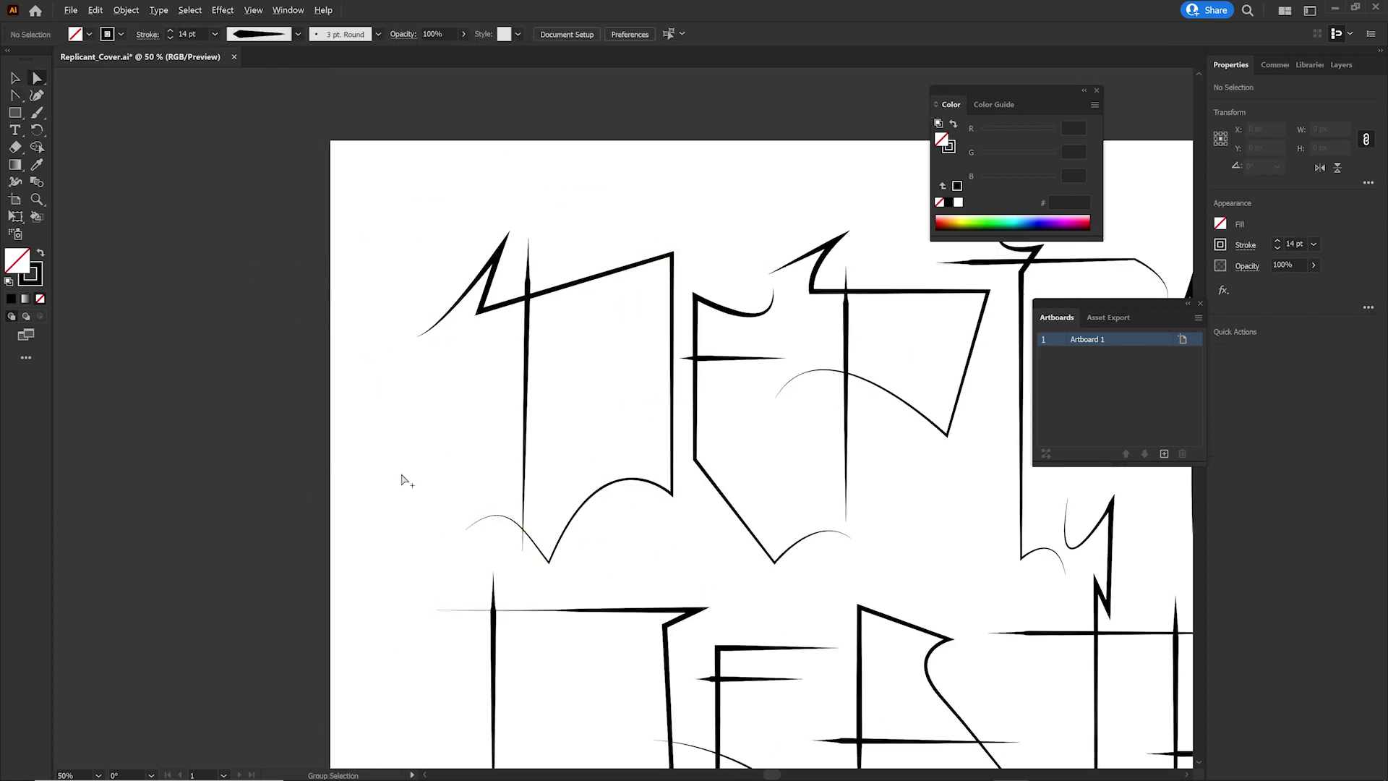
scroll(347, 290, "down", 3)
mouse_move(777, 411)
left_mouse_down()
mouse_move(764, 369)
mouse_move(774, 377)
left_mouse_up()
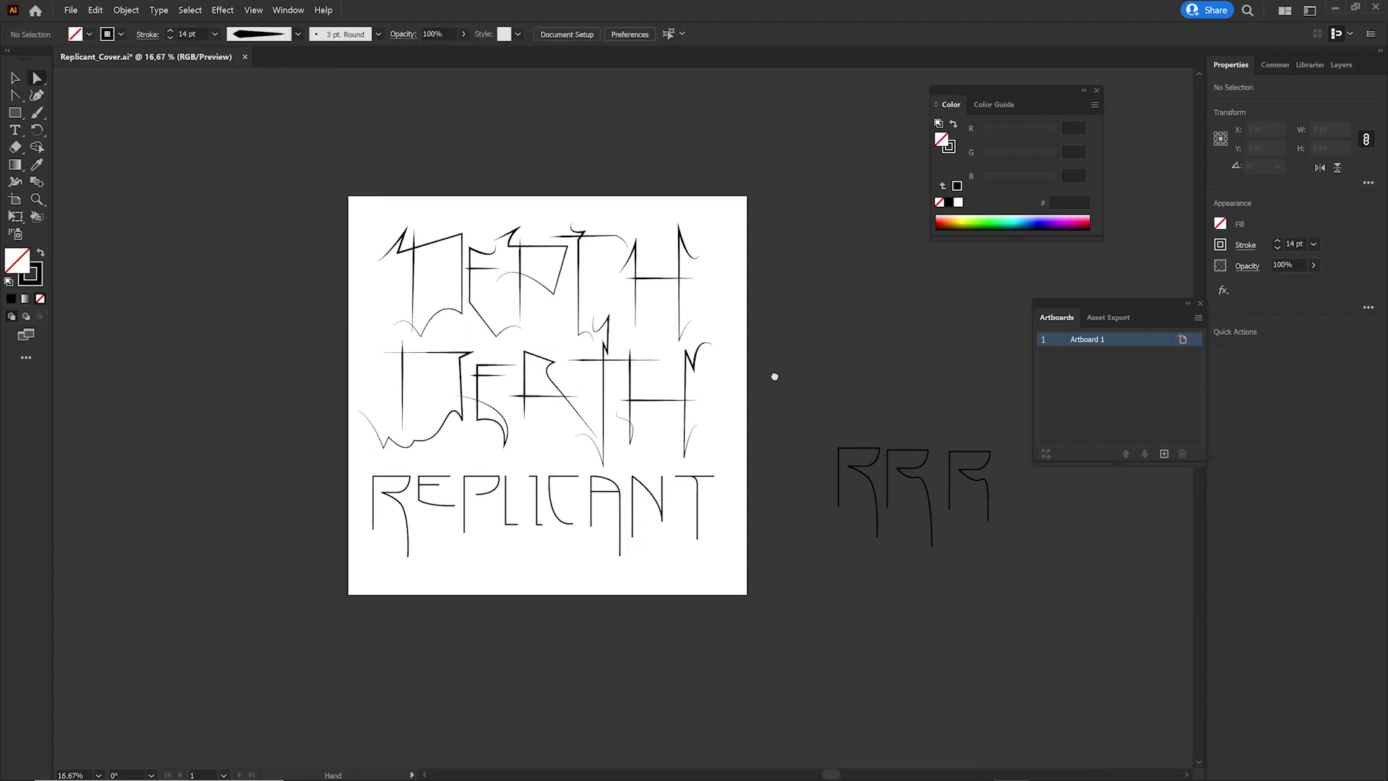
scroll(653, 599, "up", 1)
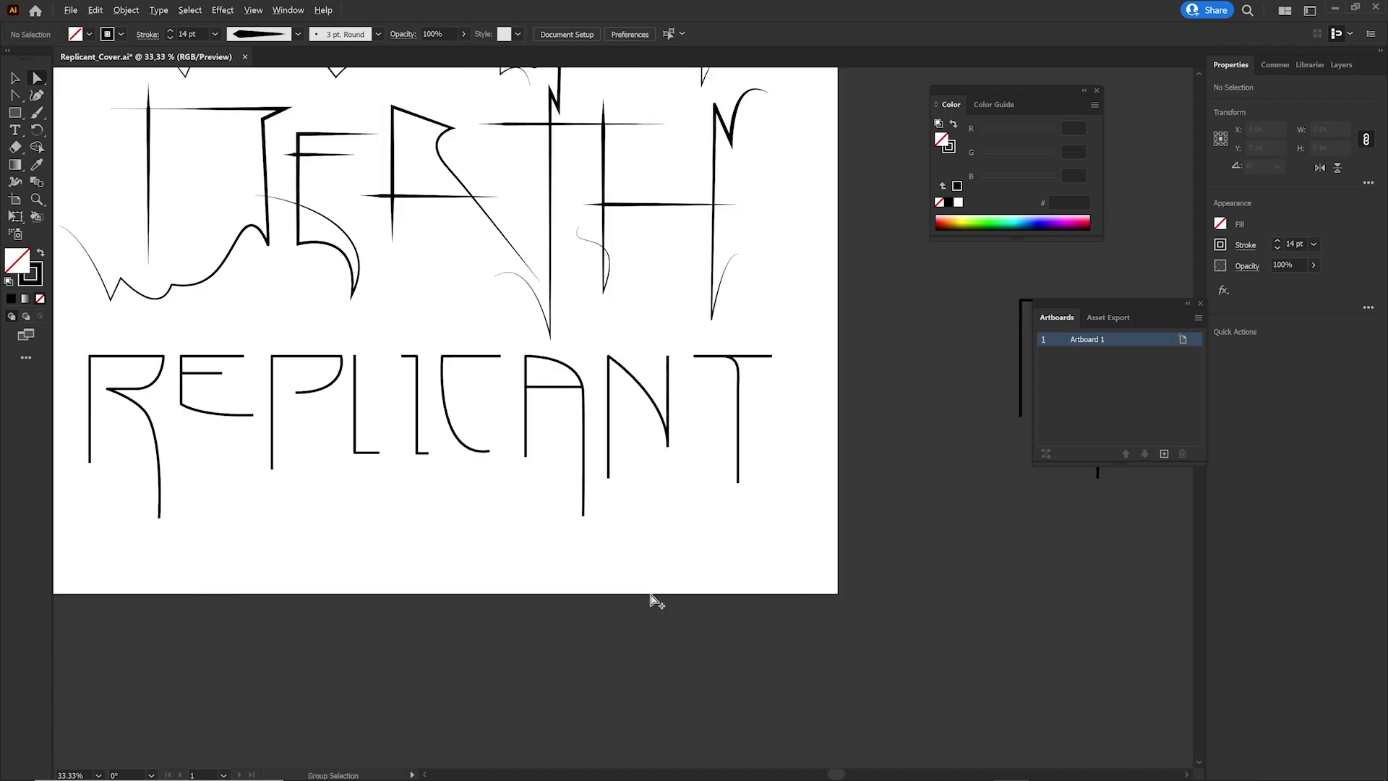
key("ctrl+s")
Duplicate the replicant and DD copy 2 layers, then select the REPLICANT letters.
key("v")
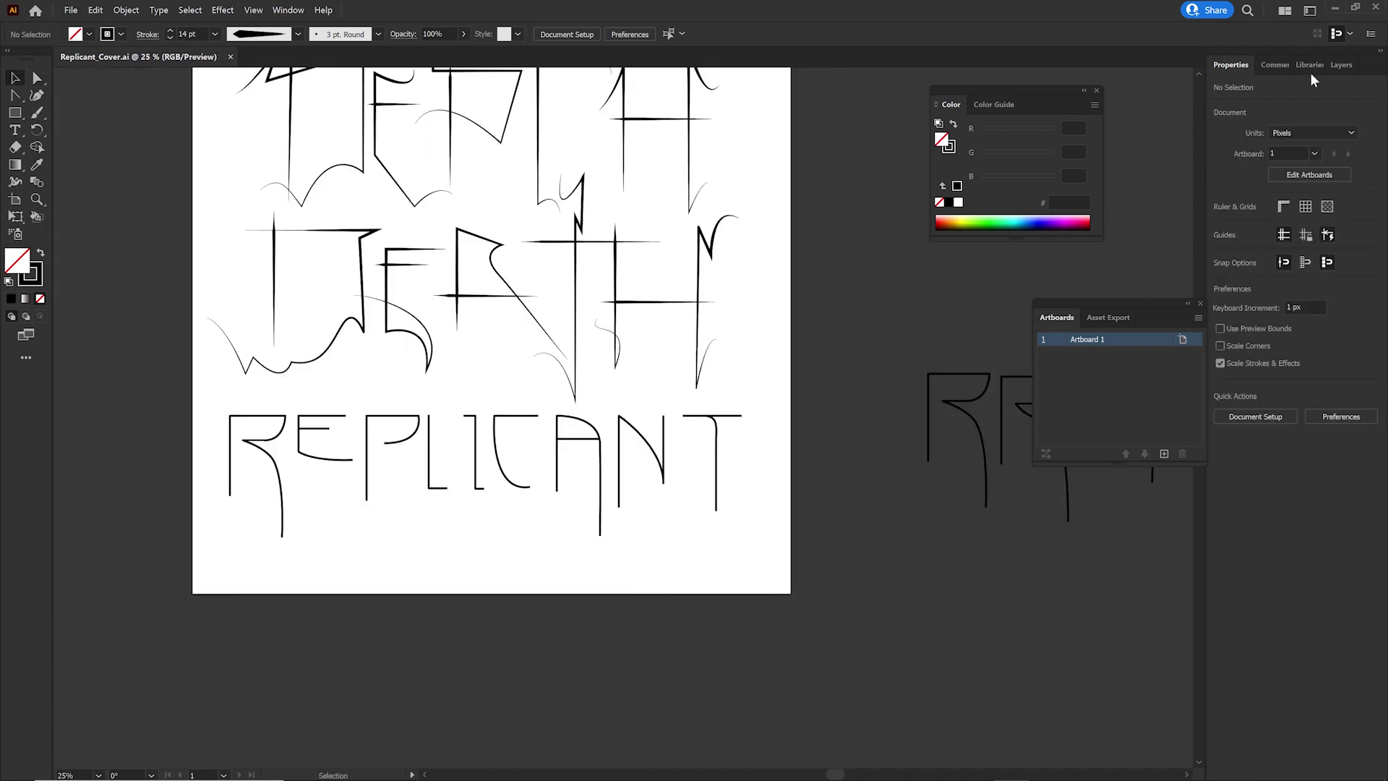
left_click(1341, 64)
key("ctrl+0")
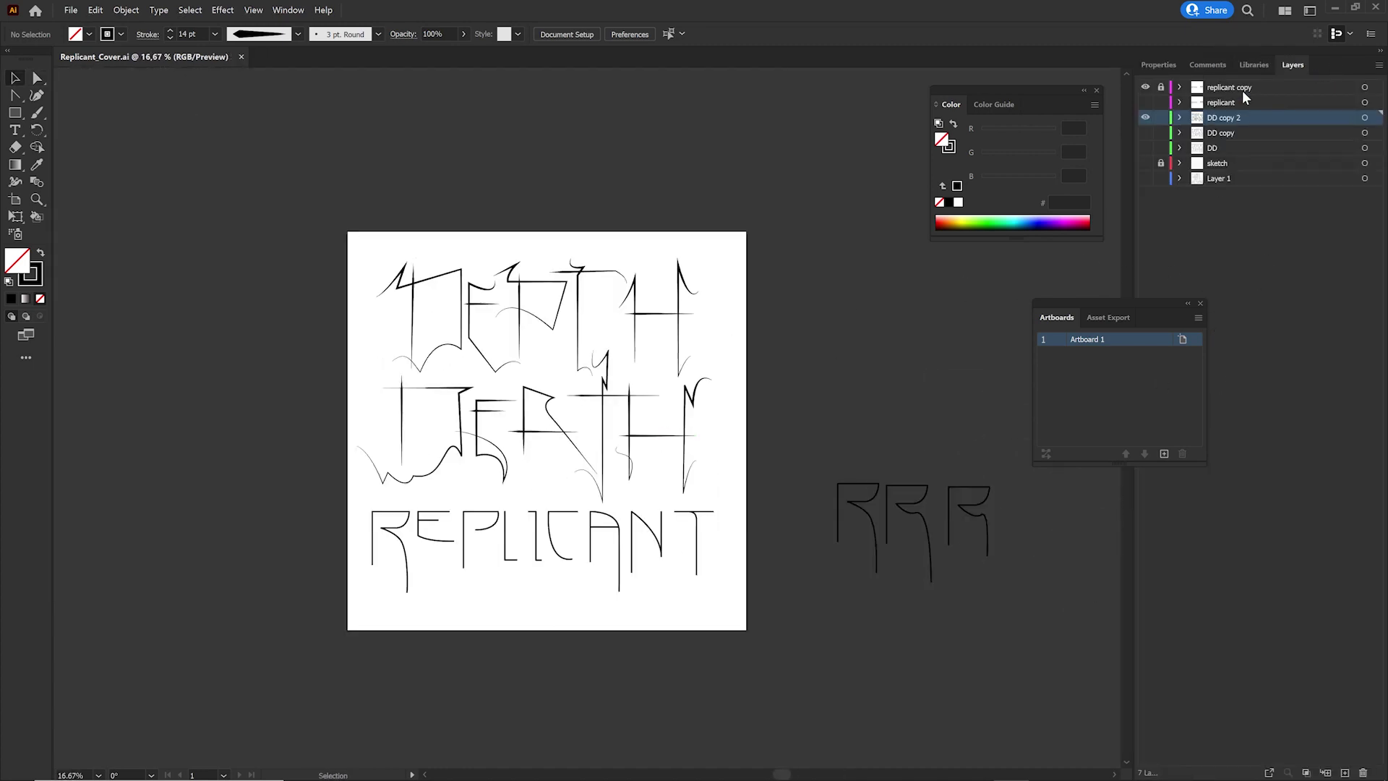
left_click_drag(1243, 90, 1345, 772)
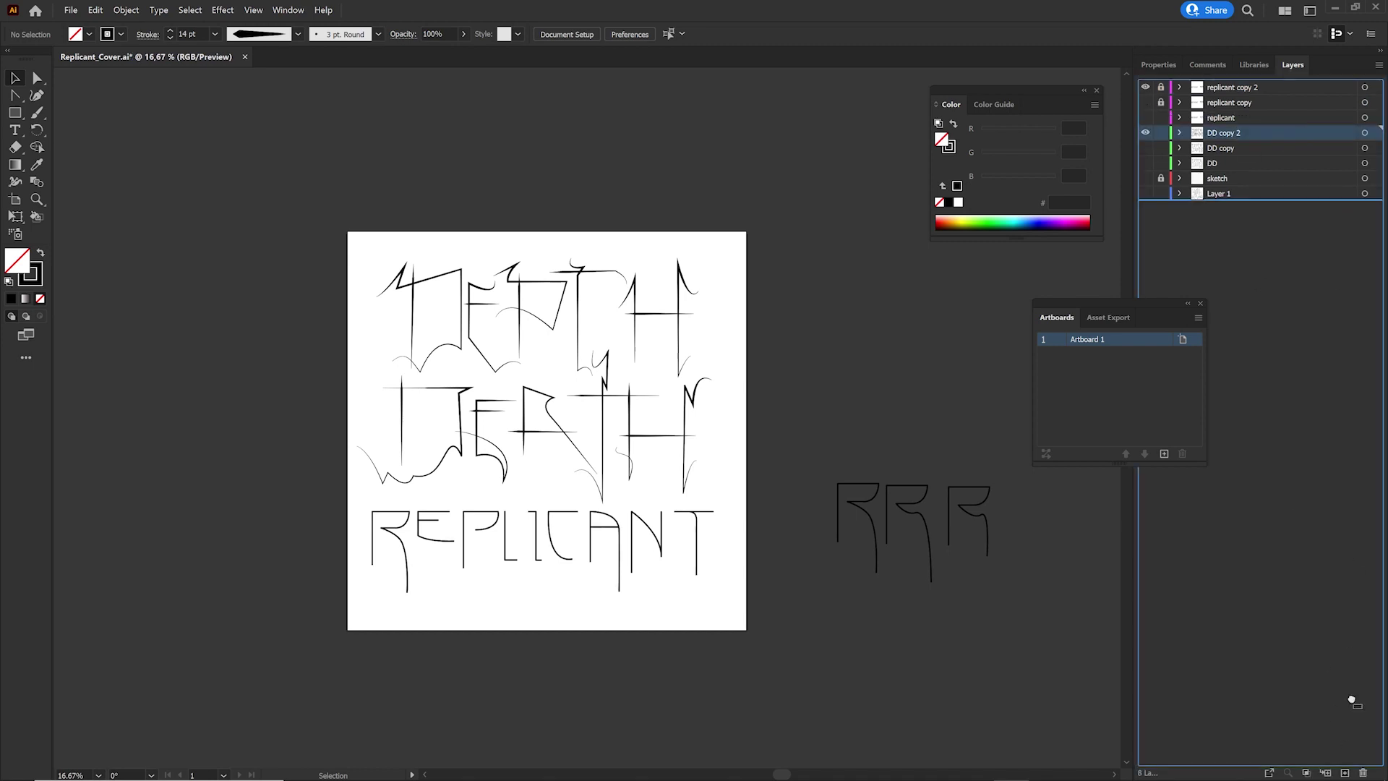
left_click_drag(1203, 142, 1345, 773)
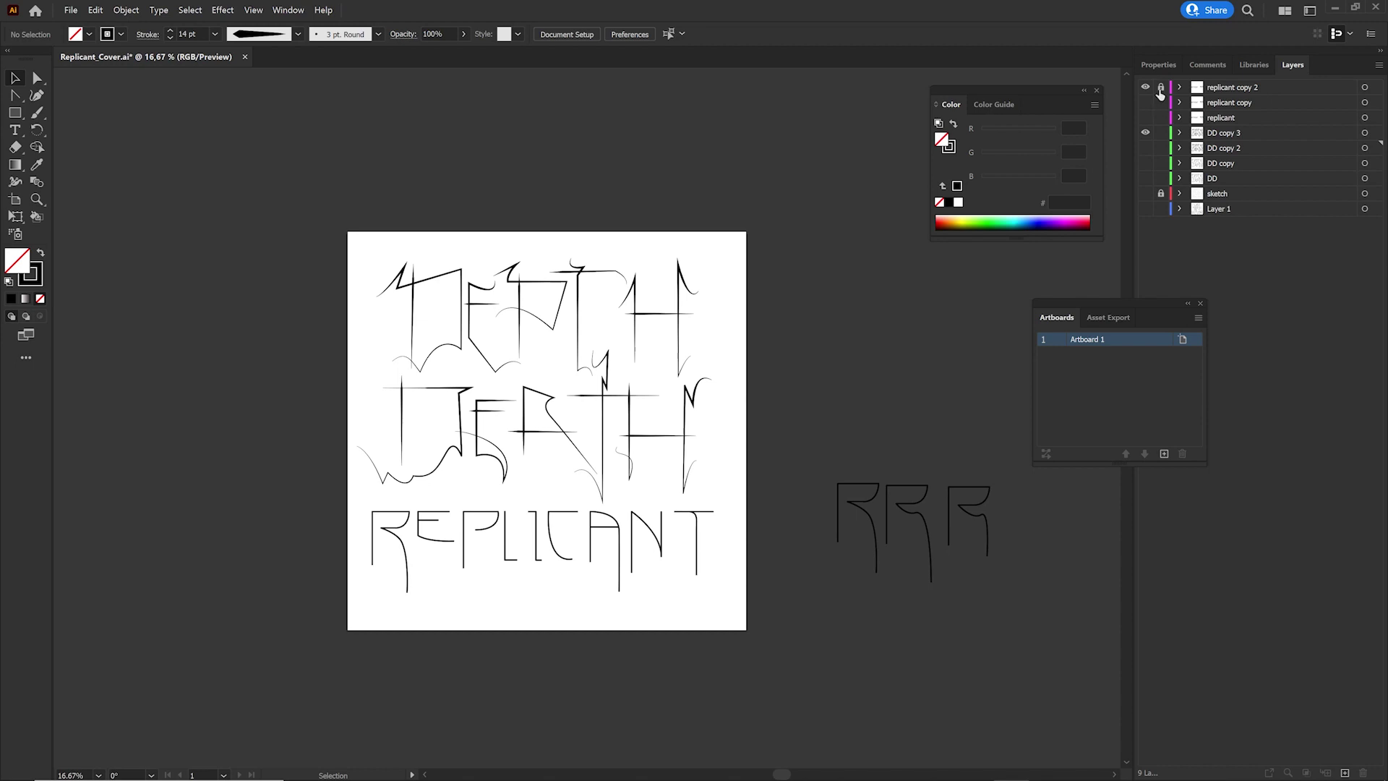
mouse_move(523, 574)
left_mouse_down()
mouse_move(314, 516)
mouse_move(707, 661)
mouse_move(344, 503)
left_mouse_up()
Try a 20 pt stroke and a brush on REPLICANT, then undo the brush.
left_click(214, 34)
left_click(239, 316)
left_click(205, 452)
left_click(298, 33)
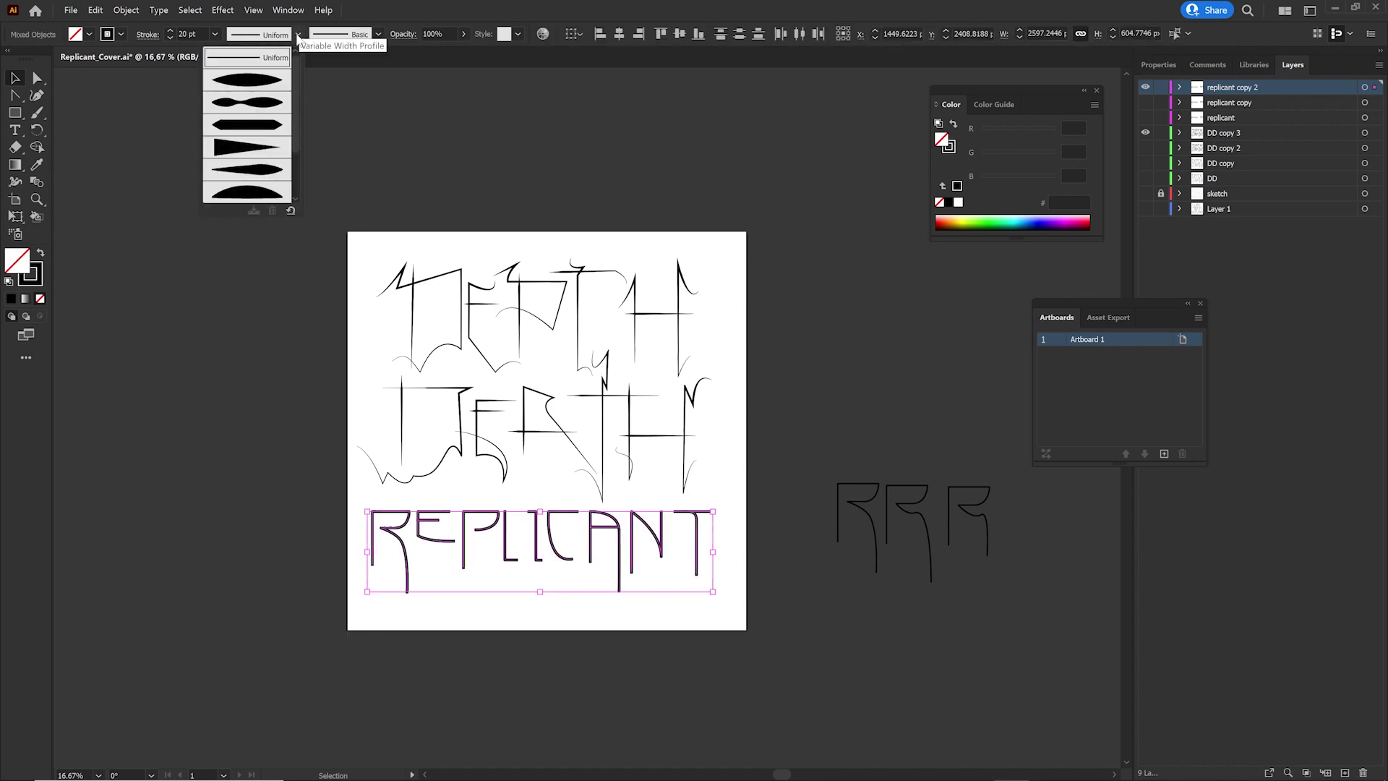
left_click(379, 34)
left_click(304, 126)
left_click(533, 627)
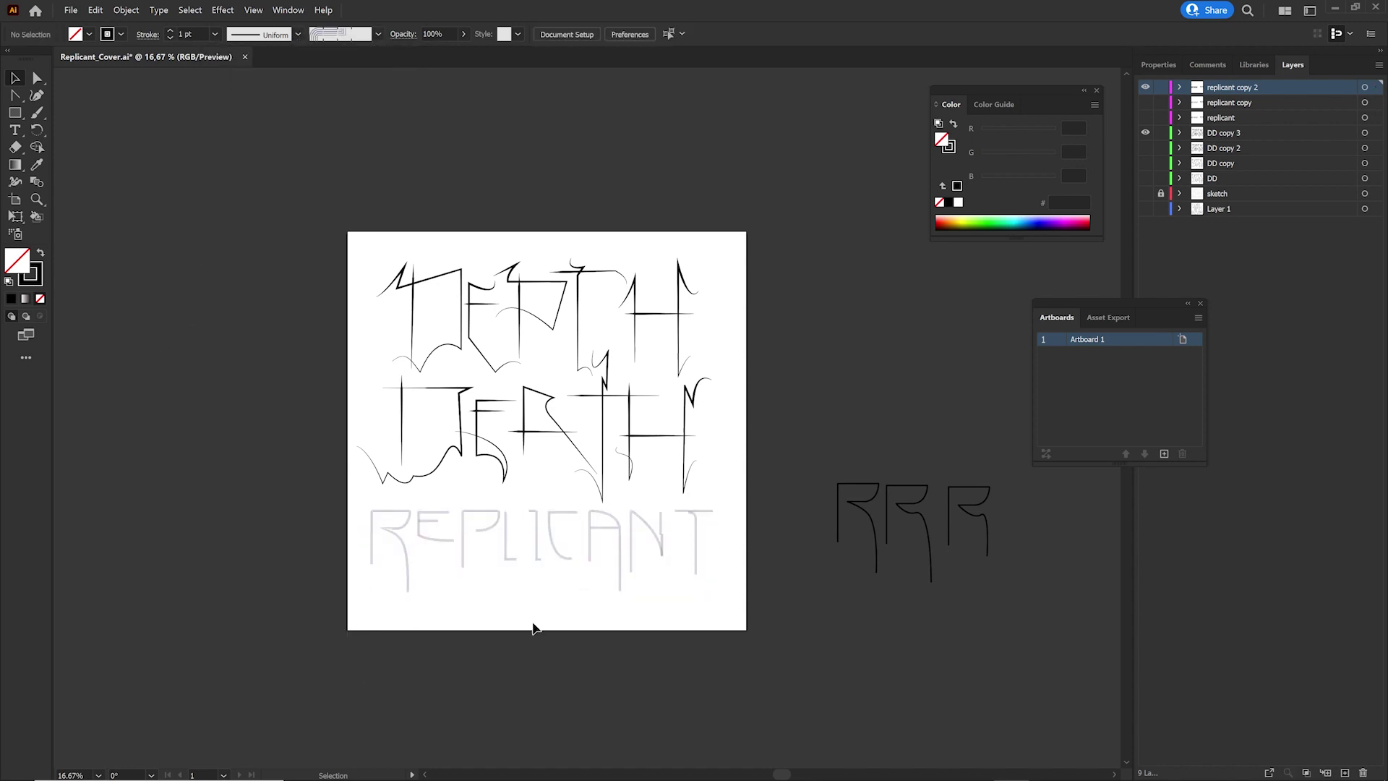
key("ctrl+z")
key("ctrl+z")
Set the REPLICANT letters' stroke weight to 16 pt.
left_click_drag(770, 669, 352, 507)
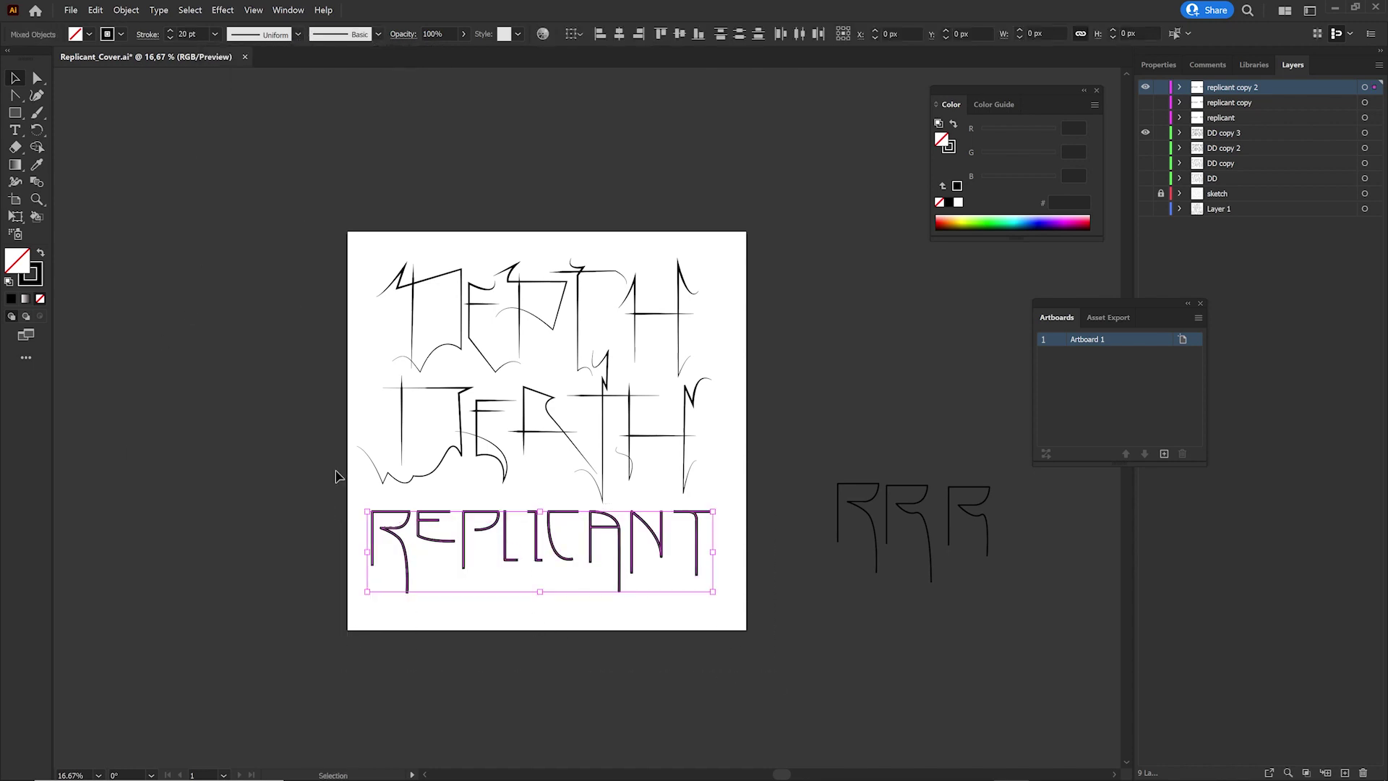
left_click(215, 34)
left_click(232, 288)
left_click(723, 680)
scroll(705, 661, "right", 3)
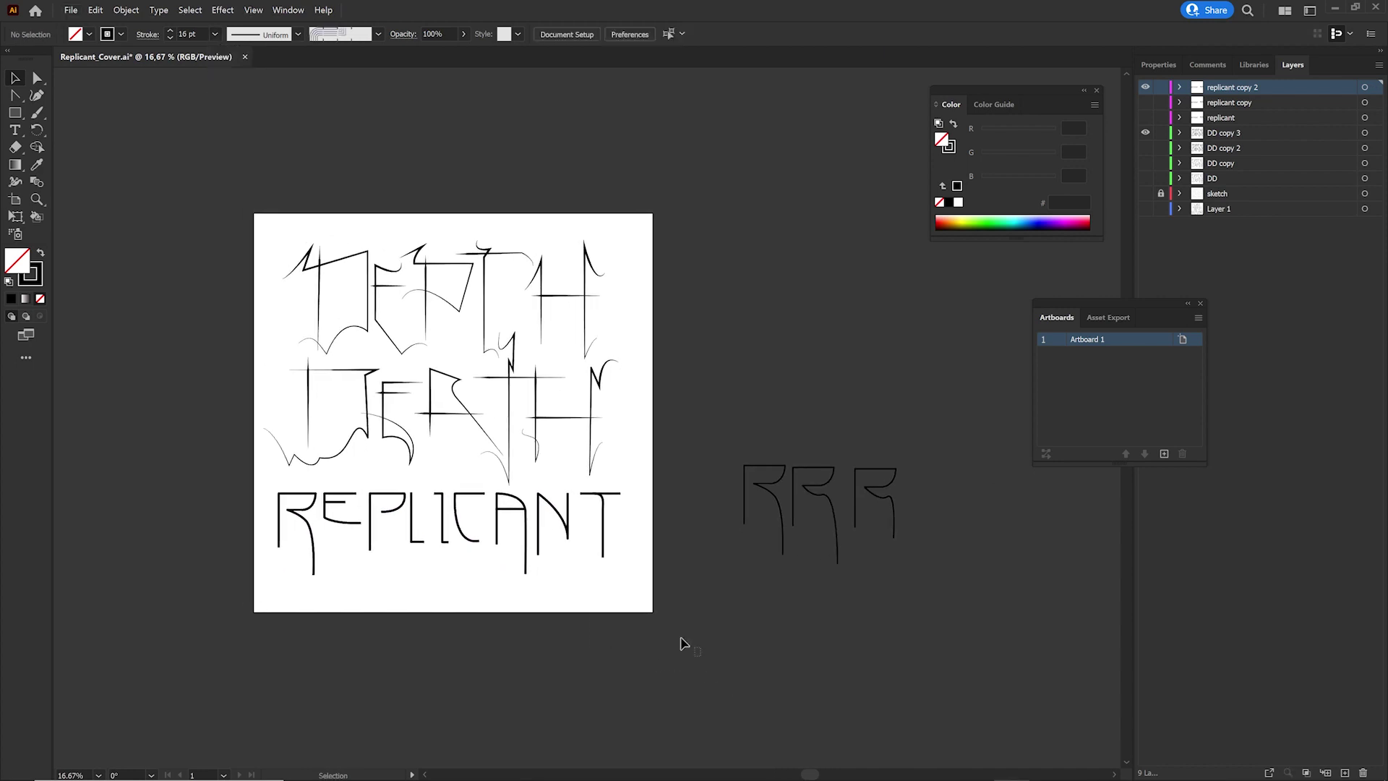
left_click_drag(682, 644, 248, 497)
Scale the DEPTH DEATH lettering down slightly from a corner handle.
left_click(691, 429)
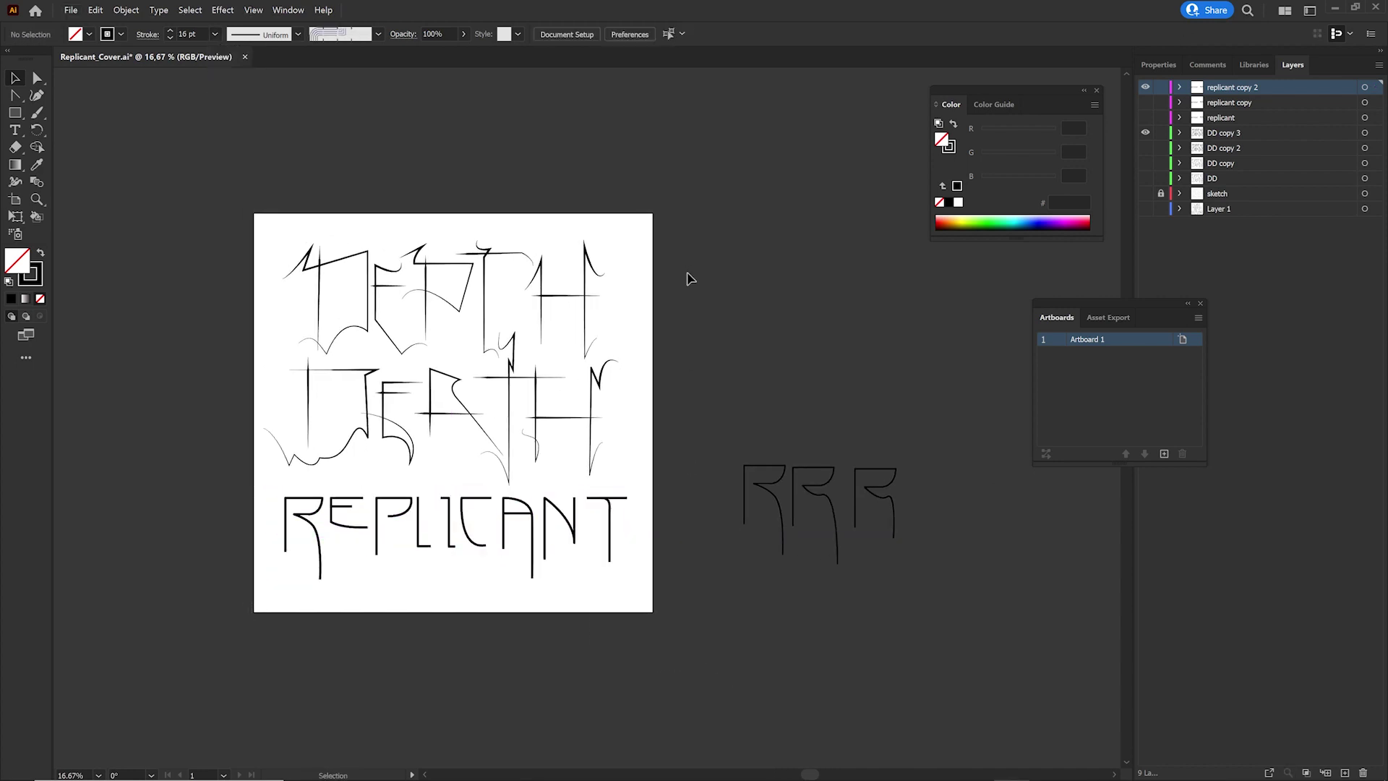
left_click(454, 434)
left_click(762, 294)
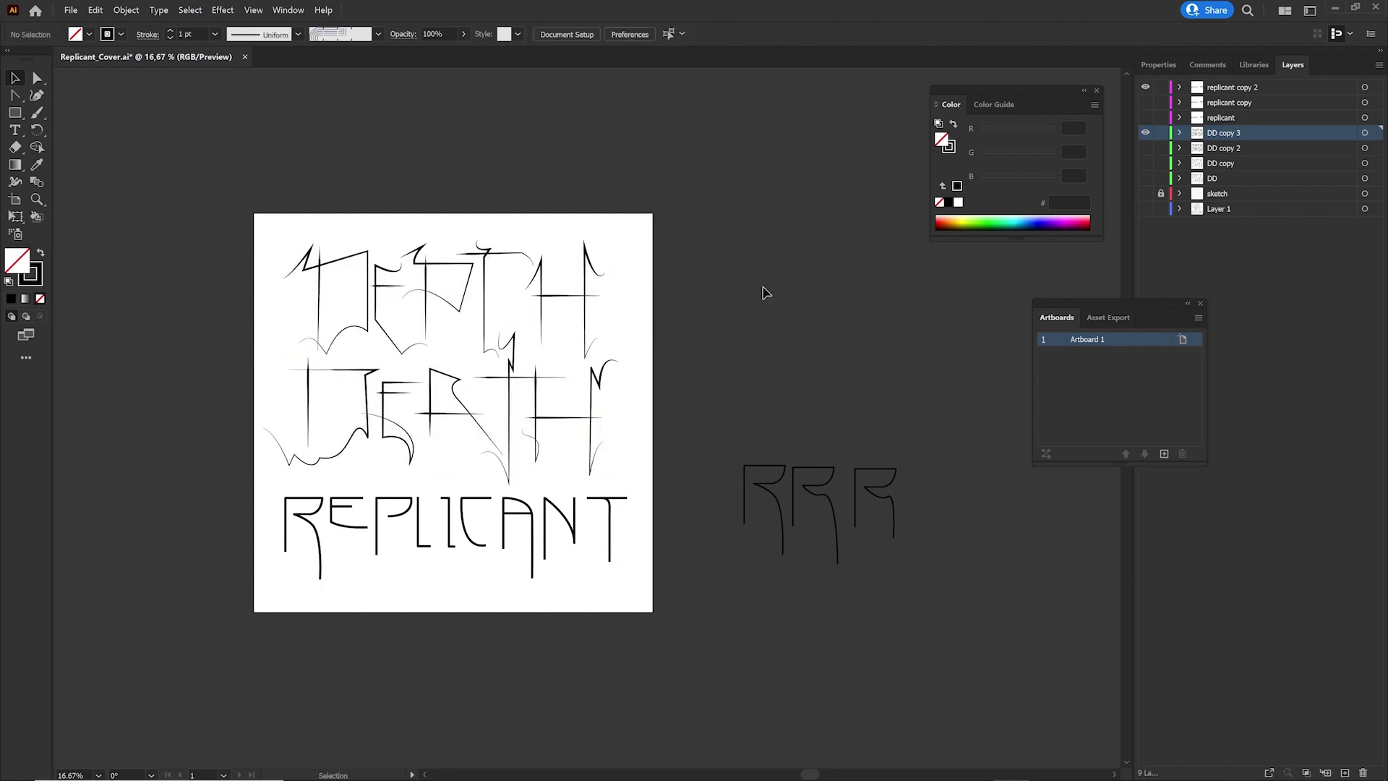
mouse_move(618, 482)
left_mouse_down()
mouse_move(595, 465)
mouse_move(595, 434)
left_mouse_up()
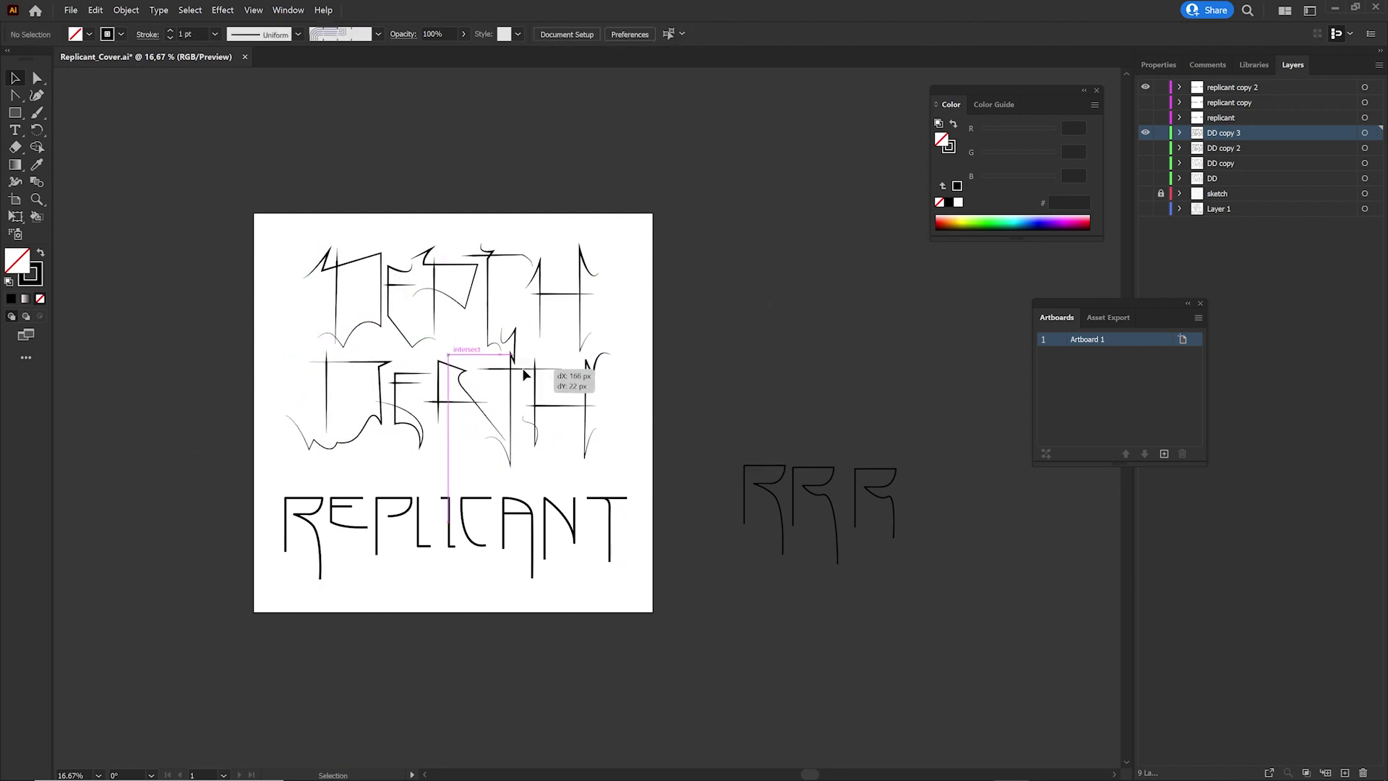
Scale the REPLICANT lettering slightly smaller.
scroll(698, 459, "down", 2)
scroll(696, 531, "up", 2)
left_click(533, 503)
left_click_drag(635, 506, 616, 506)
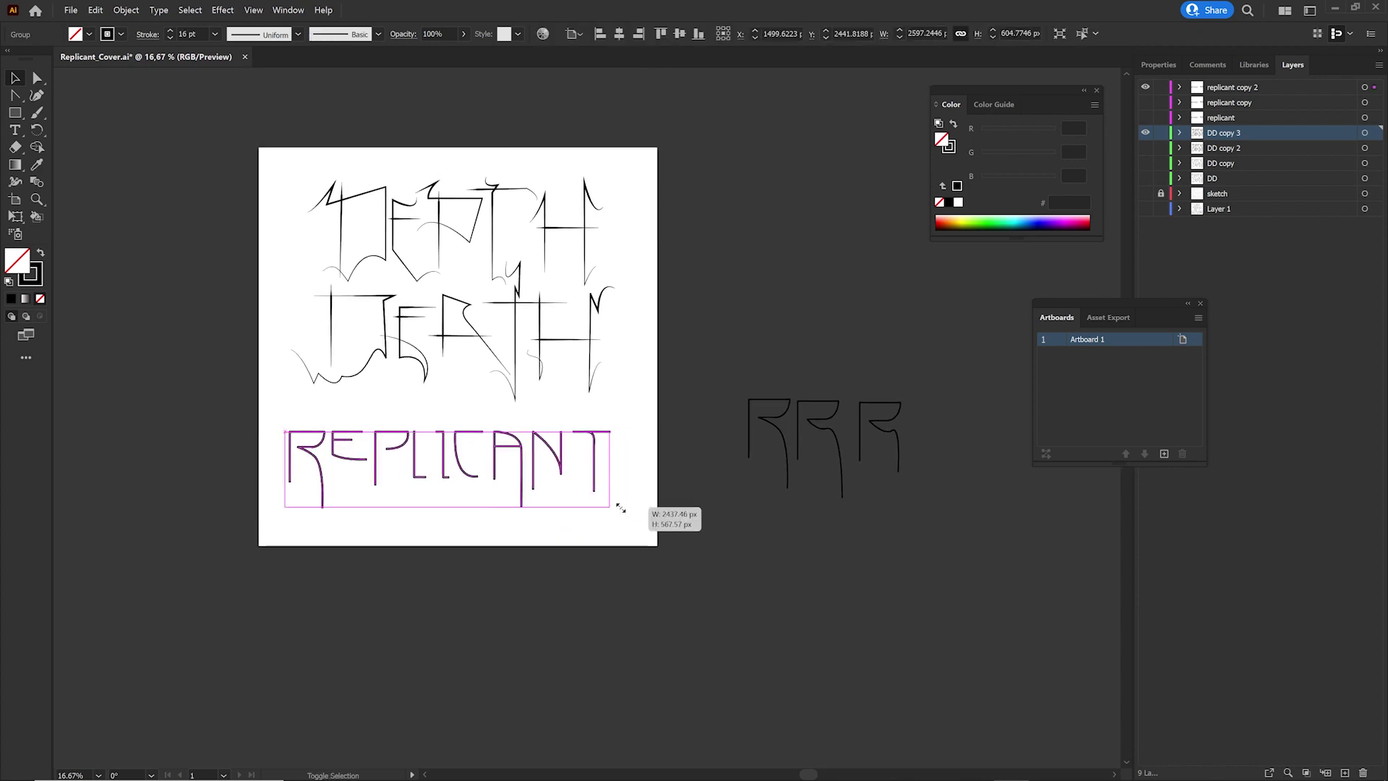
left_click(534, 465)
Select the DEPTH letters and split the group into separate letter paths.
scroll(673, 607, "down", 2)
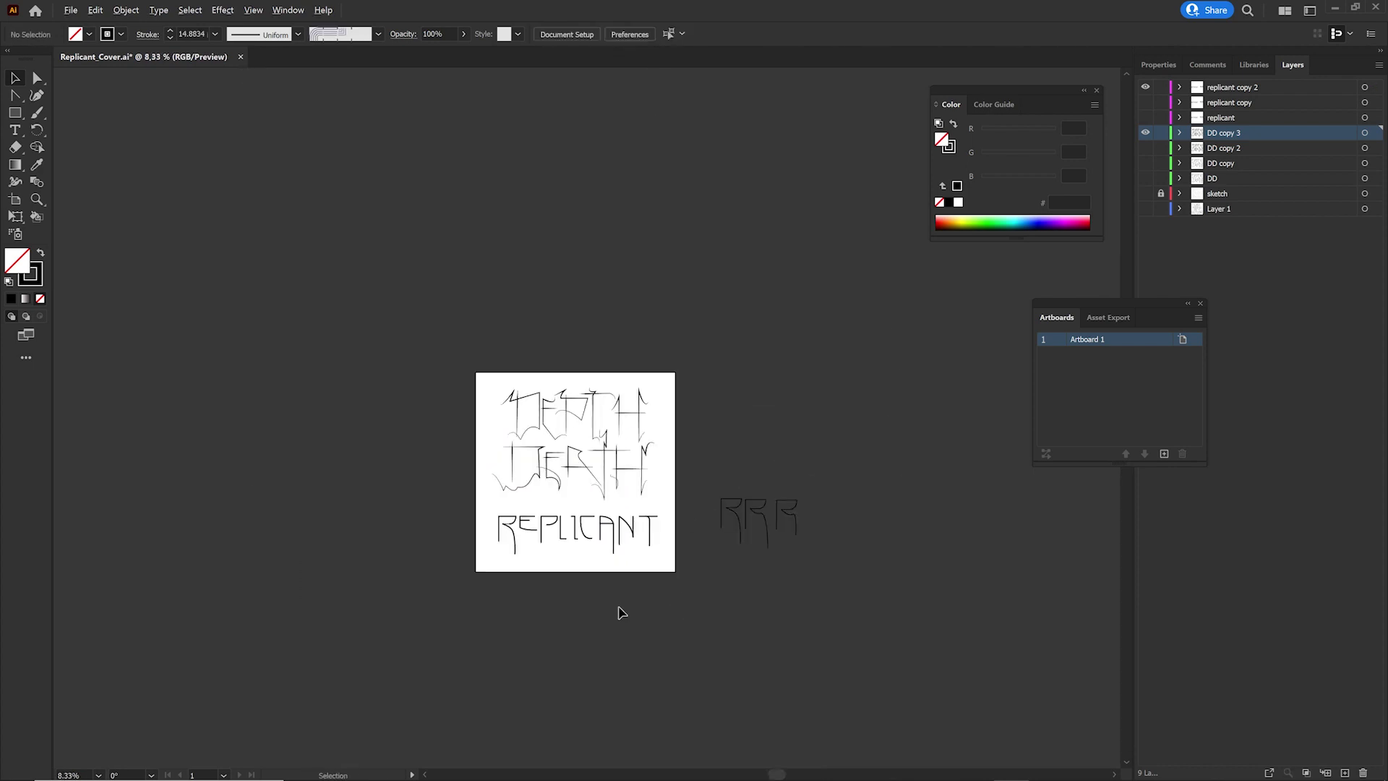
mouse_move(620, 610)
left_mouse_down()
mouse_move(599, 572)
mouse_move(568, 557)
left_mouse_up()
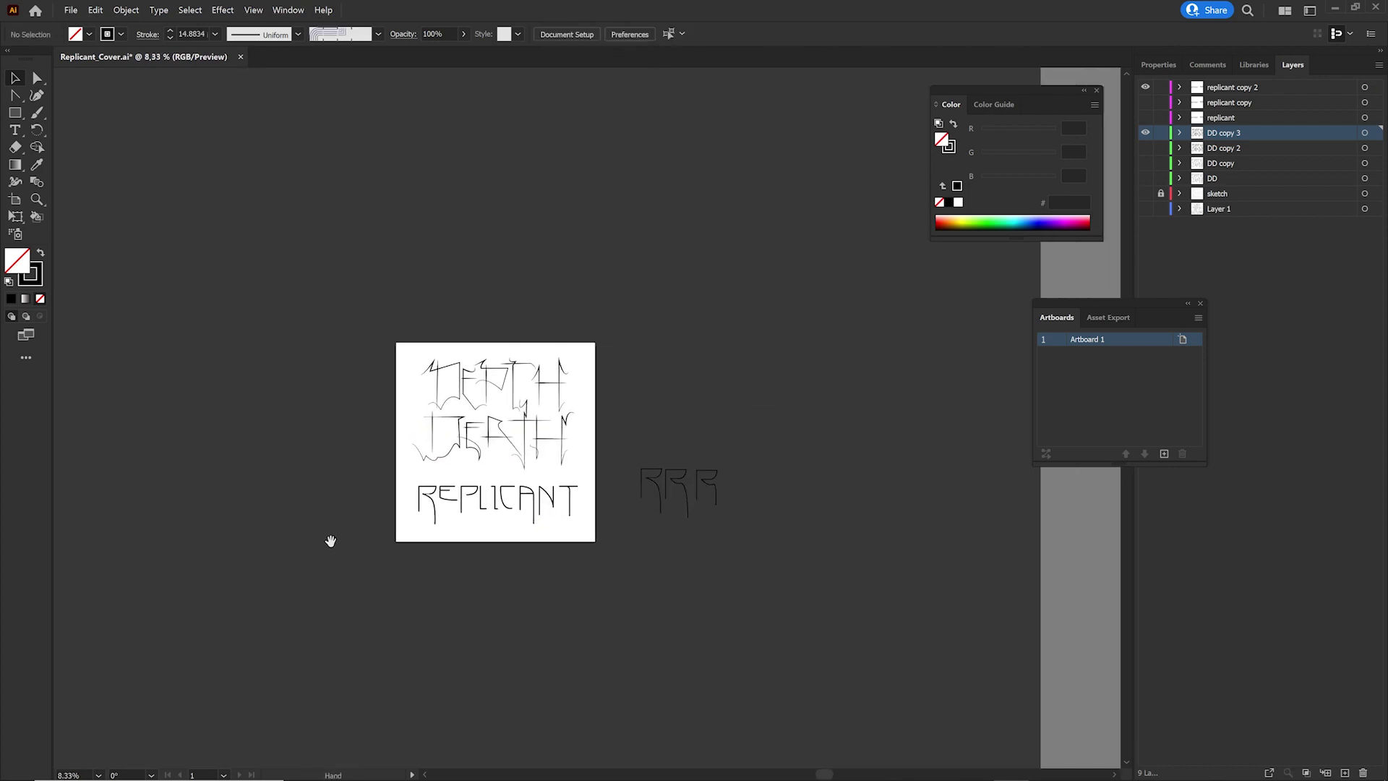
scroll(616, 455, "up", 2)
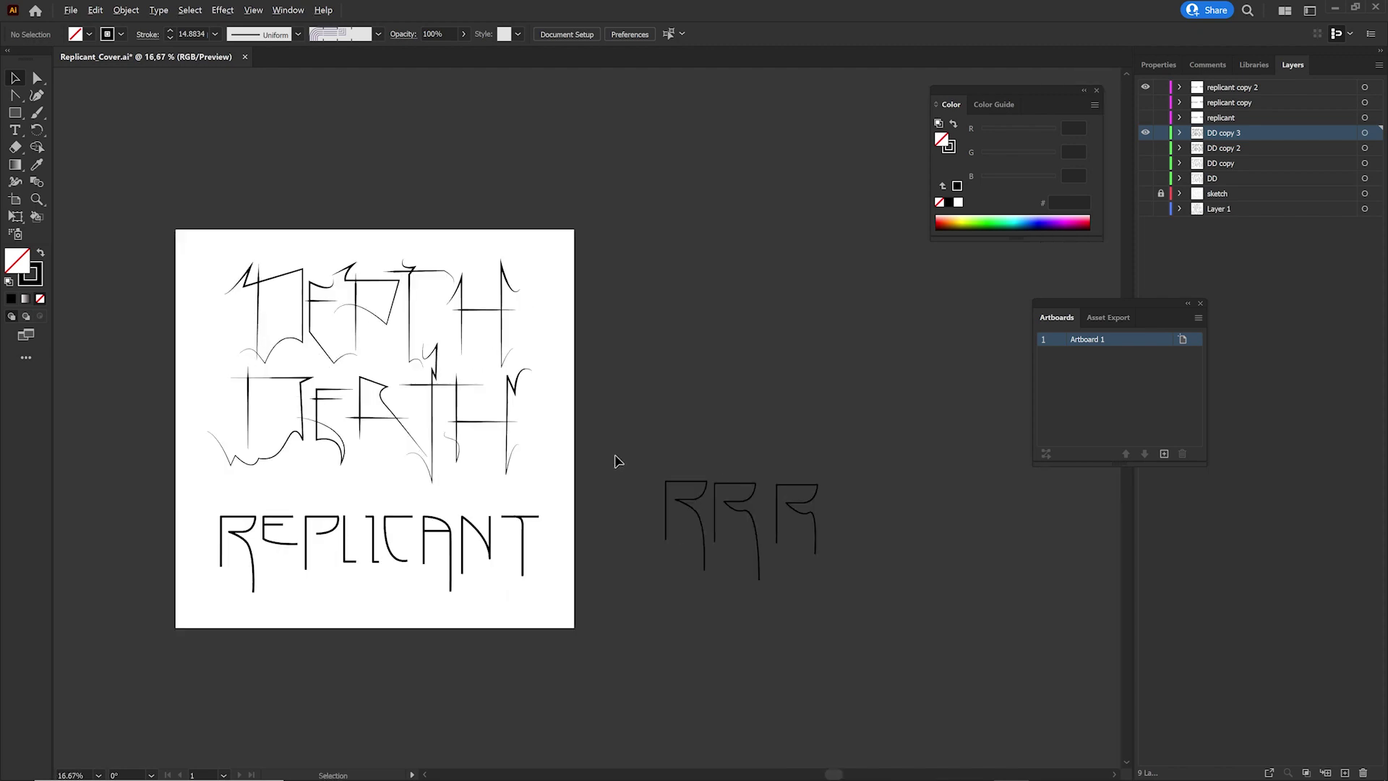
scroll(544, 463, "left", 2)
scroll(542, 464, "up", 1)
left_click_drag(208, 224, 705, 472)
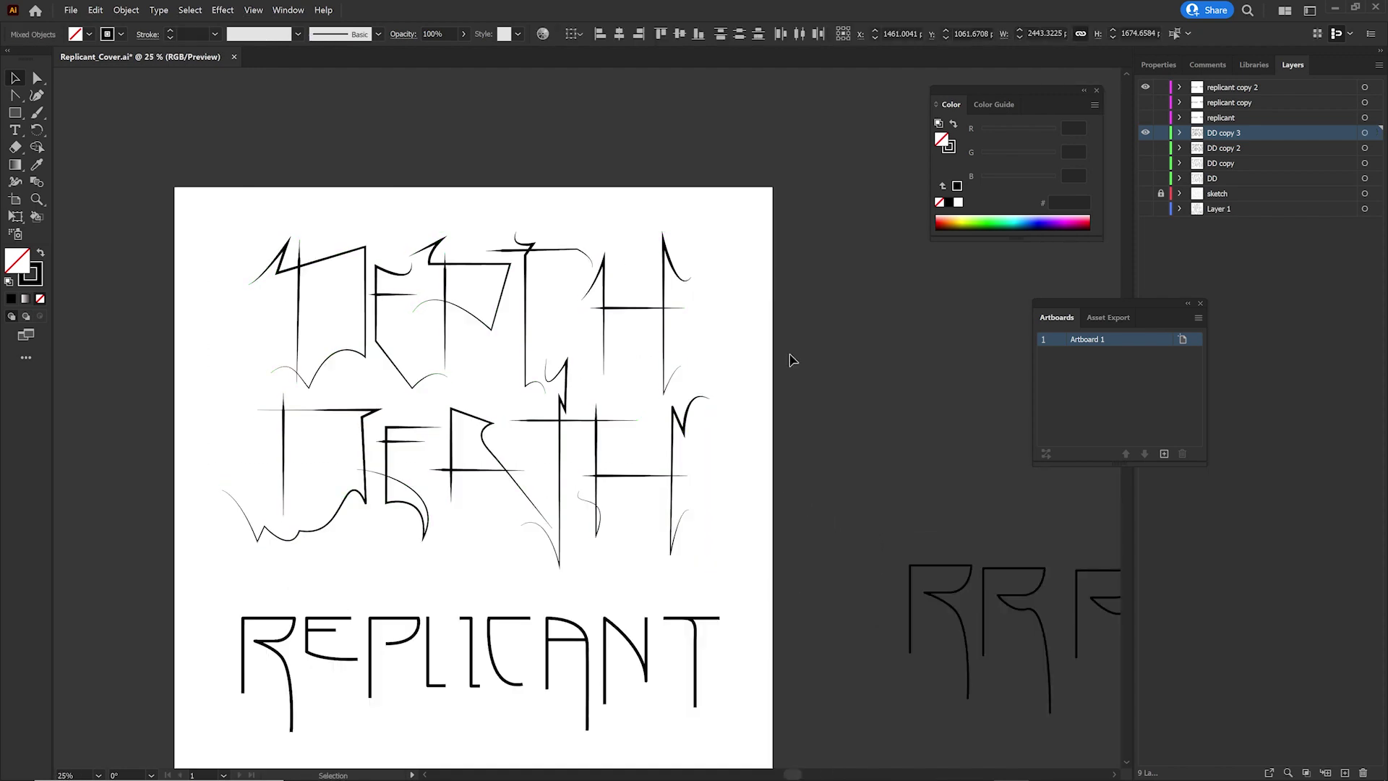
left_click_drag(188, 295, 561, 408)
left_click(192, 321)
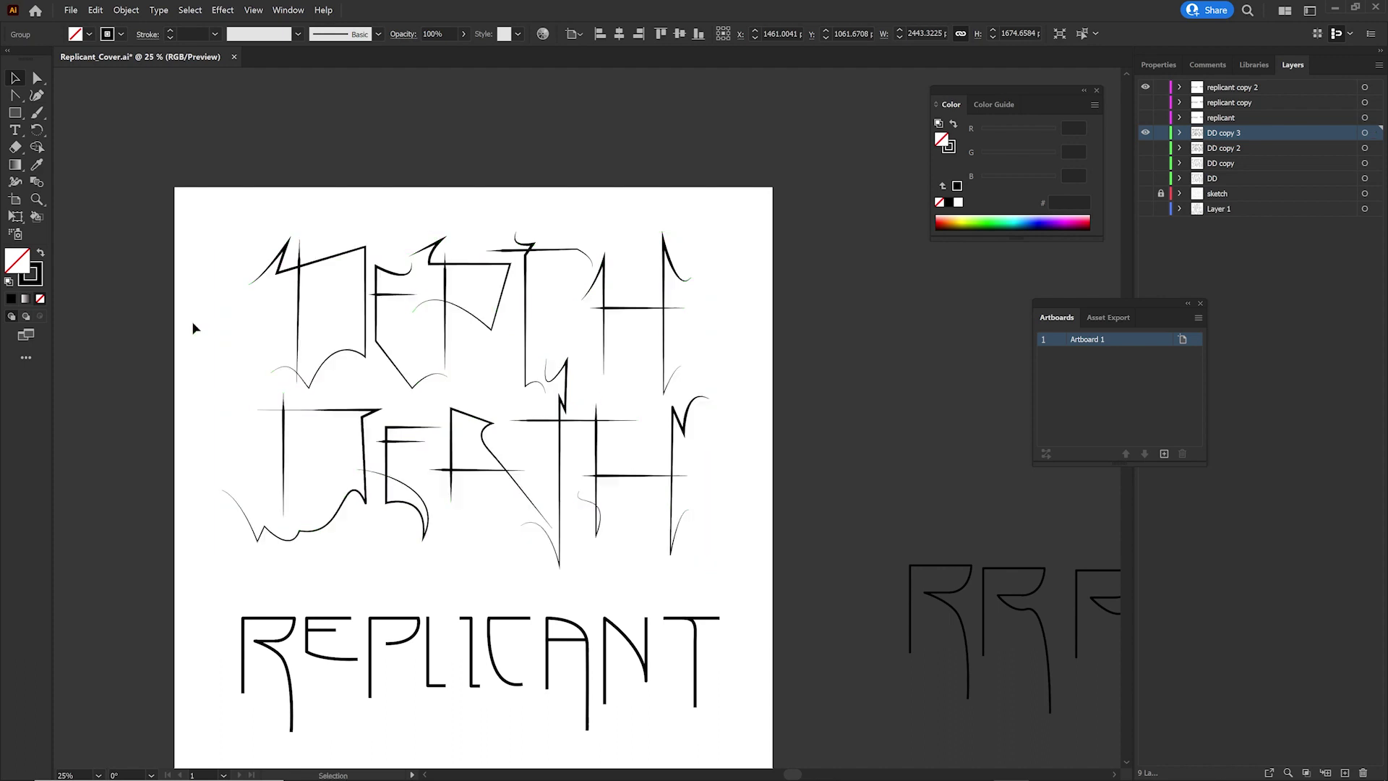
key("v")
key("ctrl+a")
left_click(125, 10)
left_click(145, 84)
left_click(315, 341)
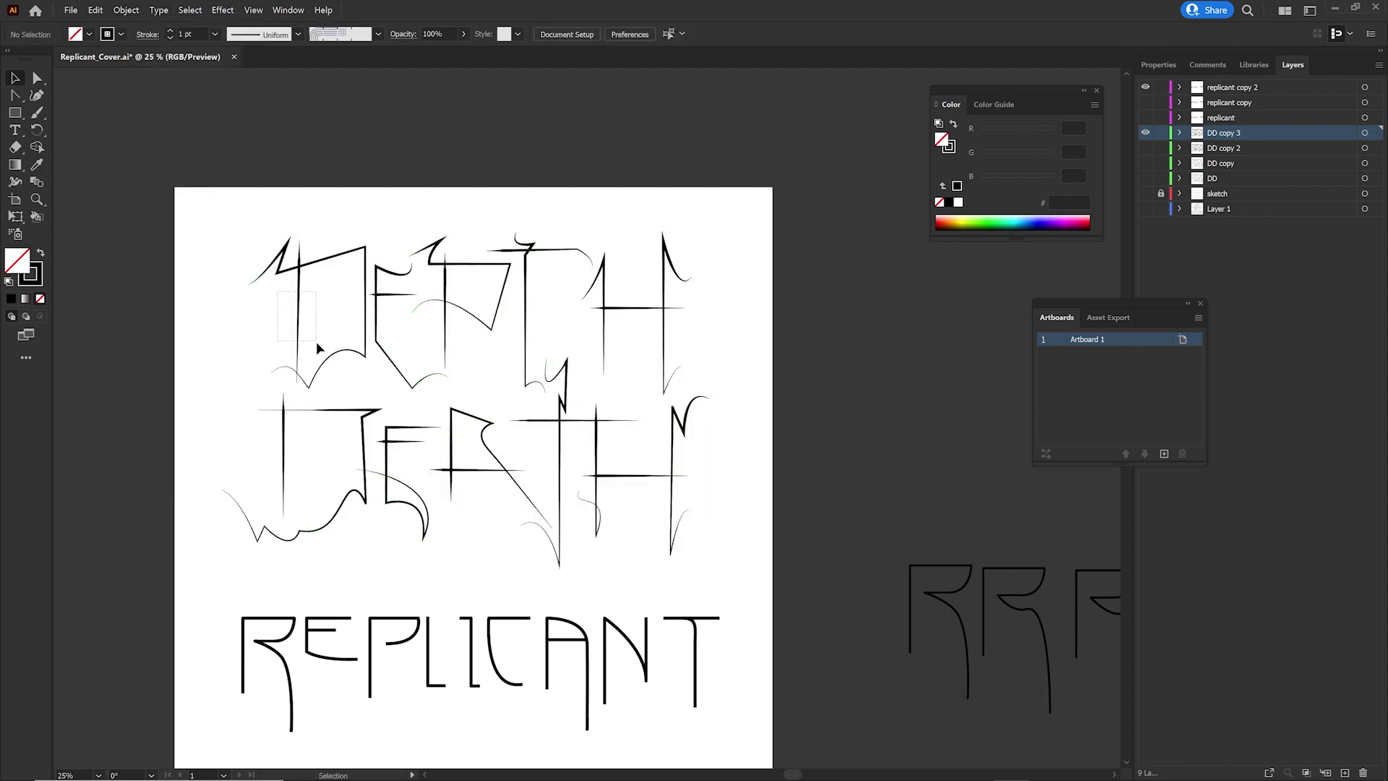
Move the first DEPTH letter slightly down and left.
scroll(454, 491, "down", 2)
scroll(757, 590, "down", 1)
scroll(610, 521, "up", 3)
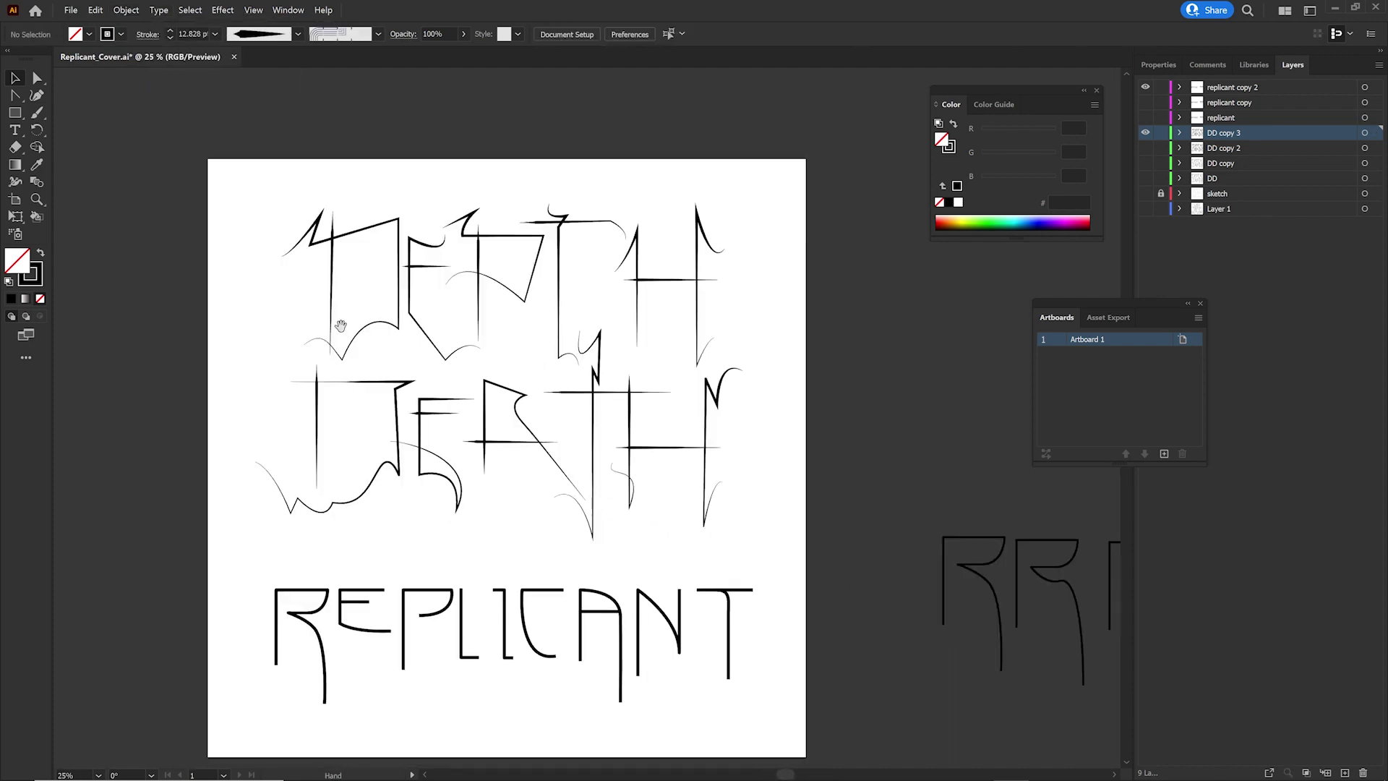
left_click(463, 409)
left_click_drag(430, 352, 429, 364)
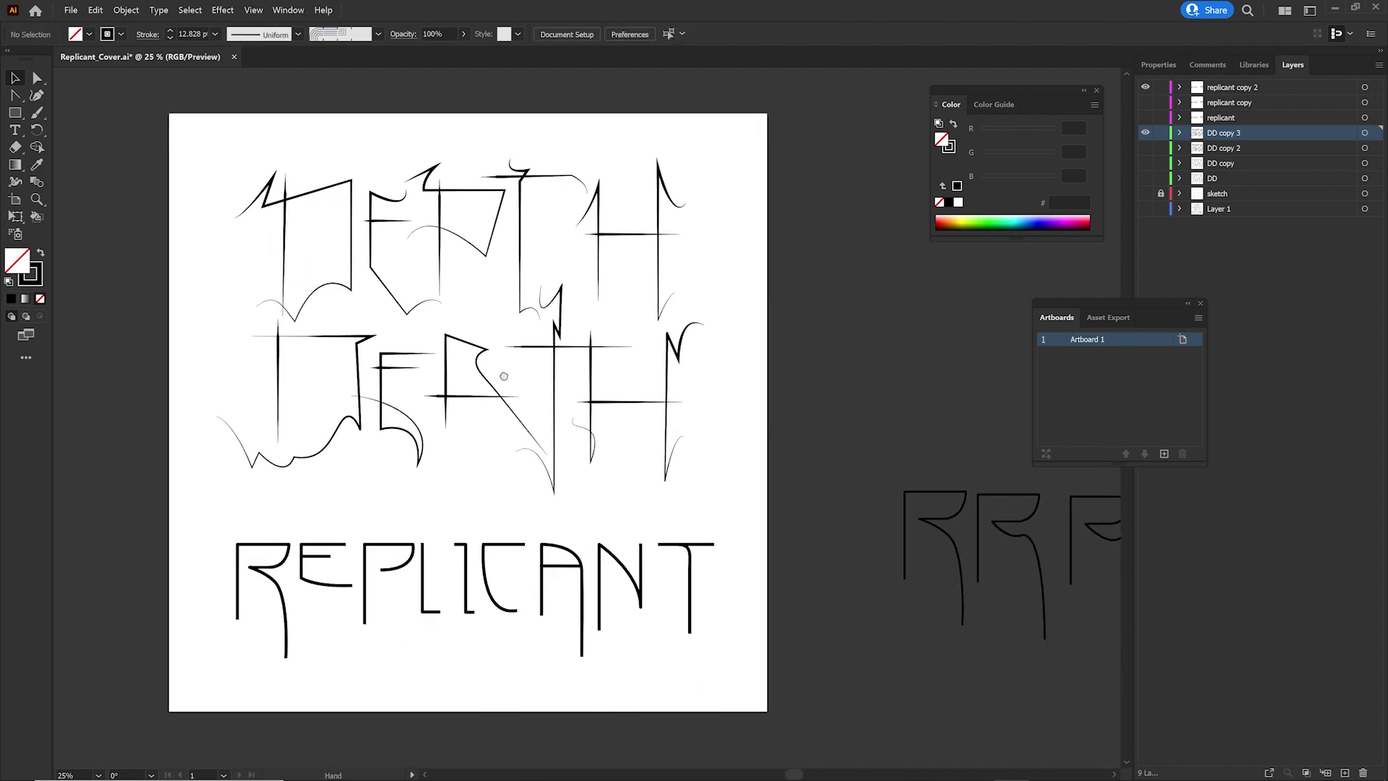
scroll(576, 397, "down", 2)
scroll(575, 397, "up", 2)
scroll(560, 418, "down", 1)
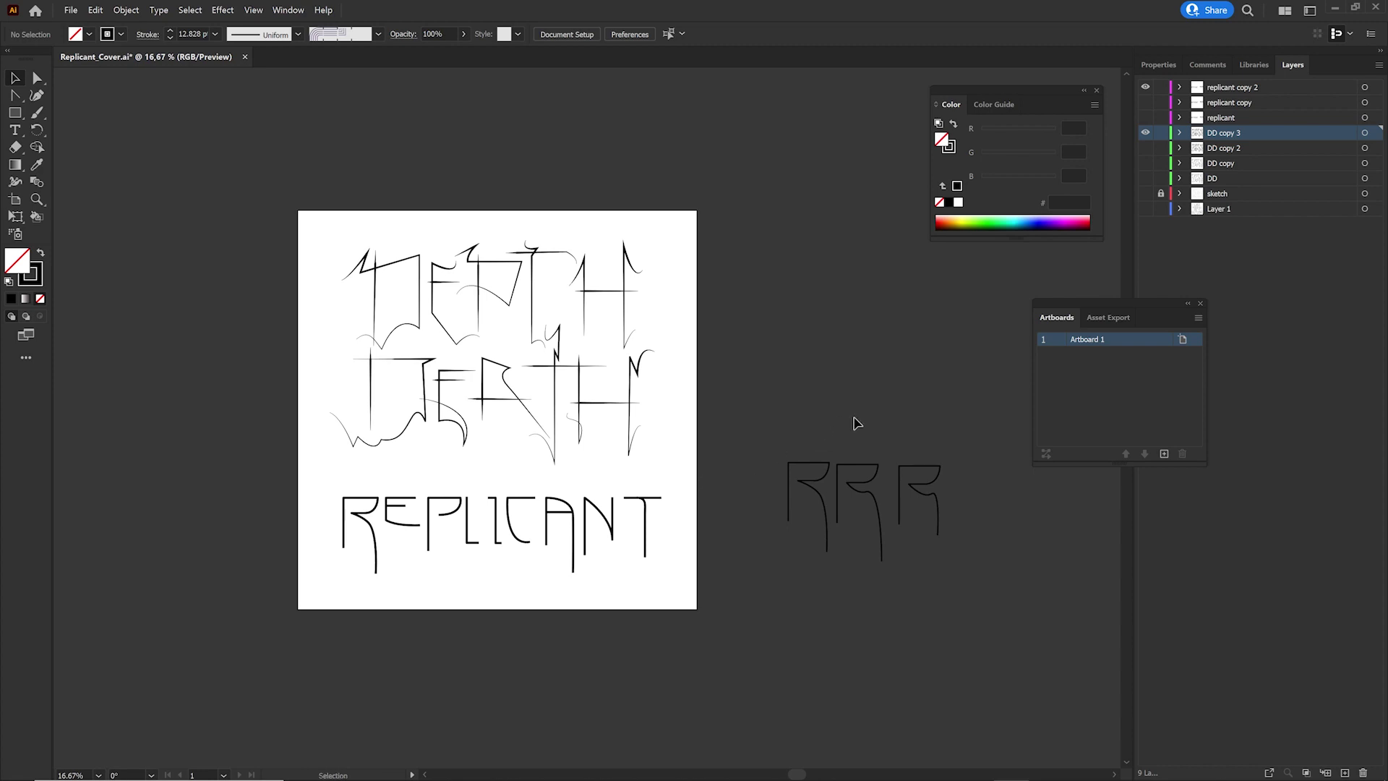
Try shifting the first DEPTH letter right and up, then undo the move.
left_click(526, 241)
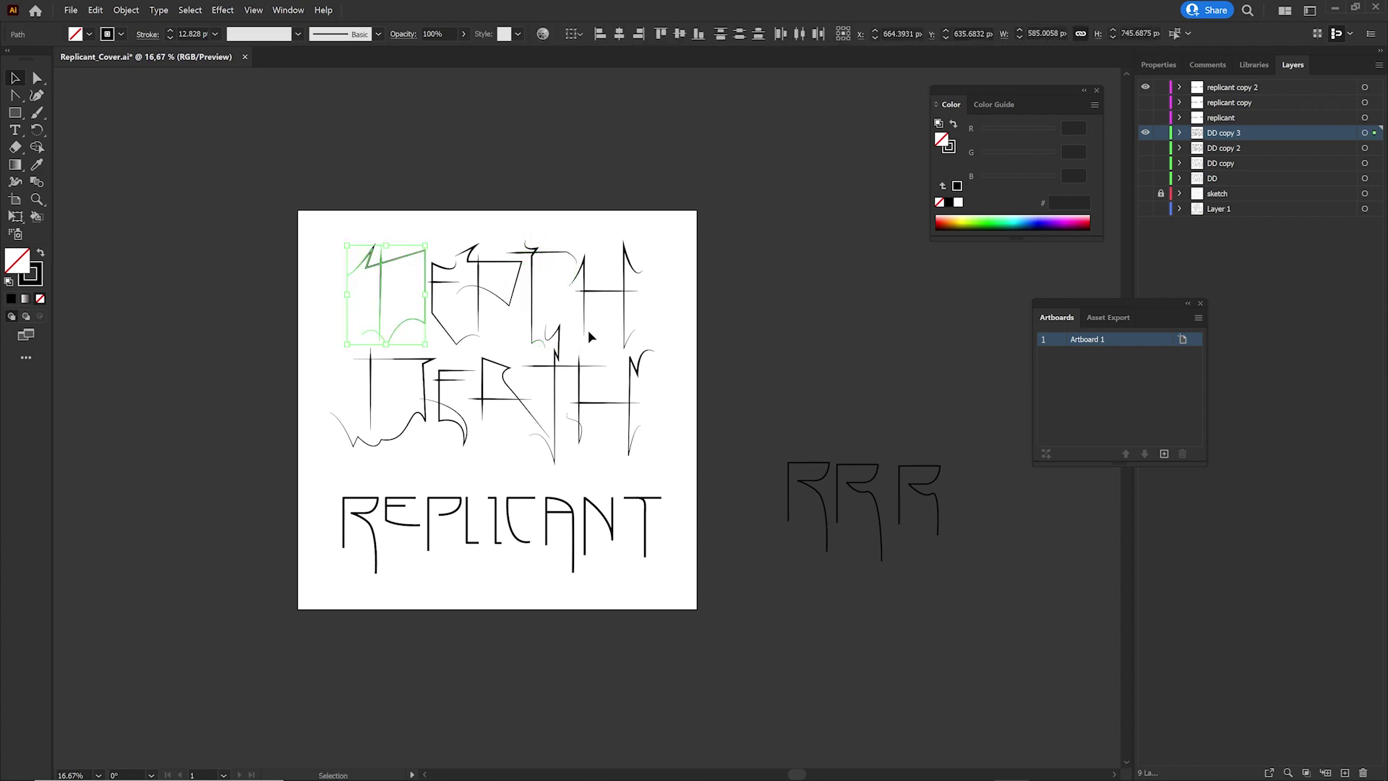
scroll(588, 330, "up", 2)
left_click_drag(527, 246, 511, 169)
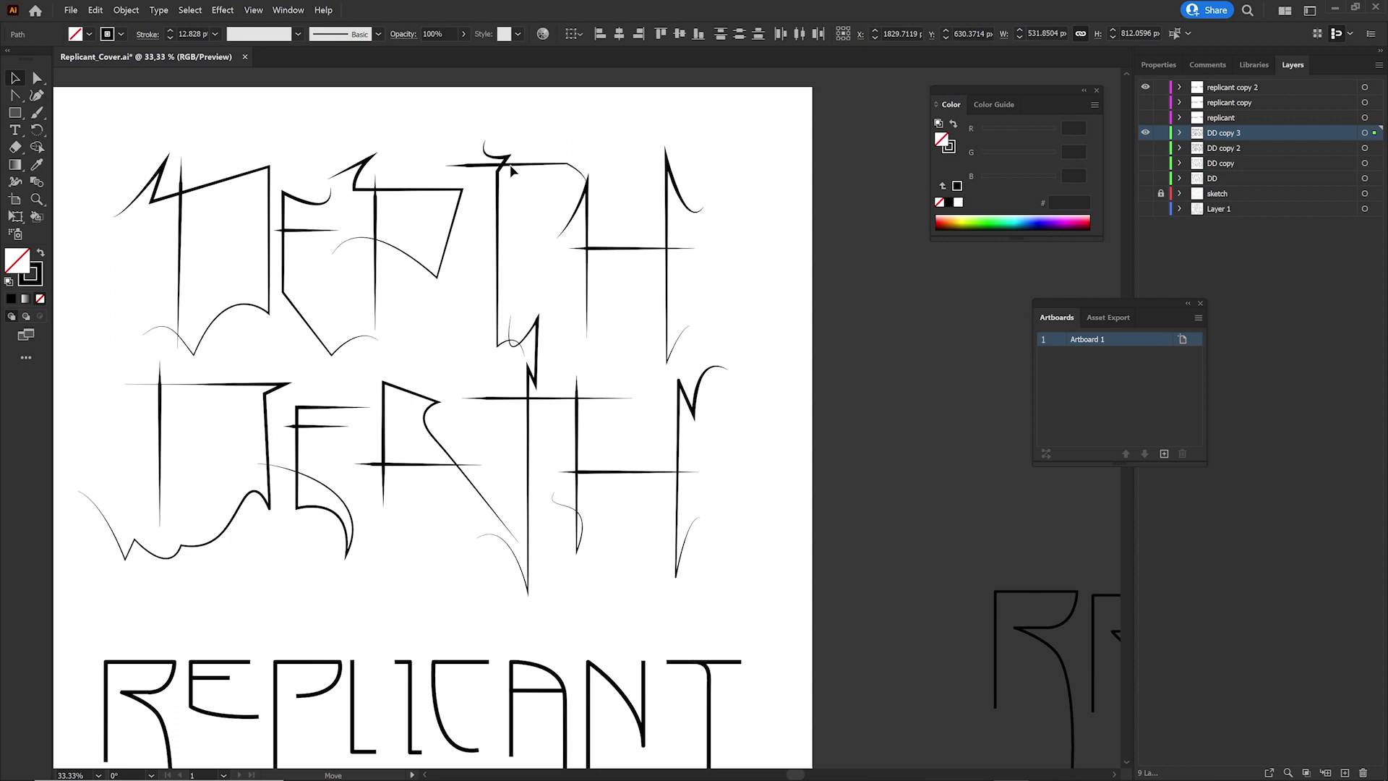
left_click(762, 384)
scroll(762, 385, "down", 3)
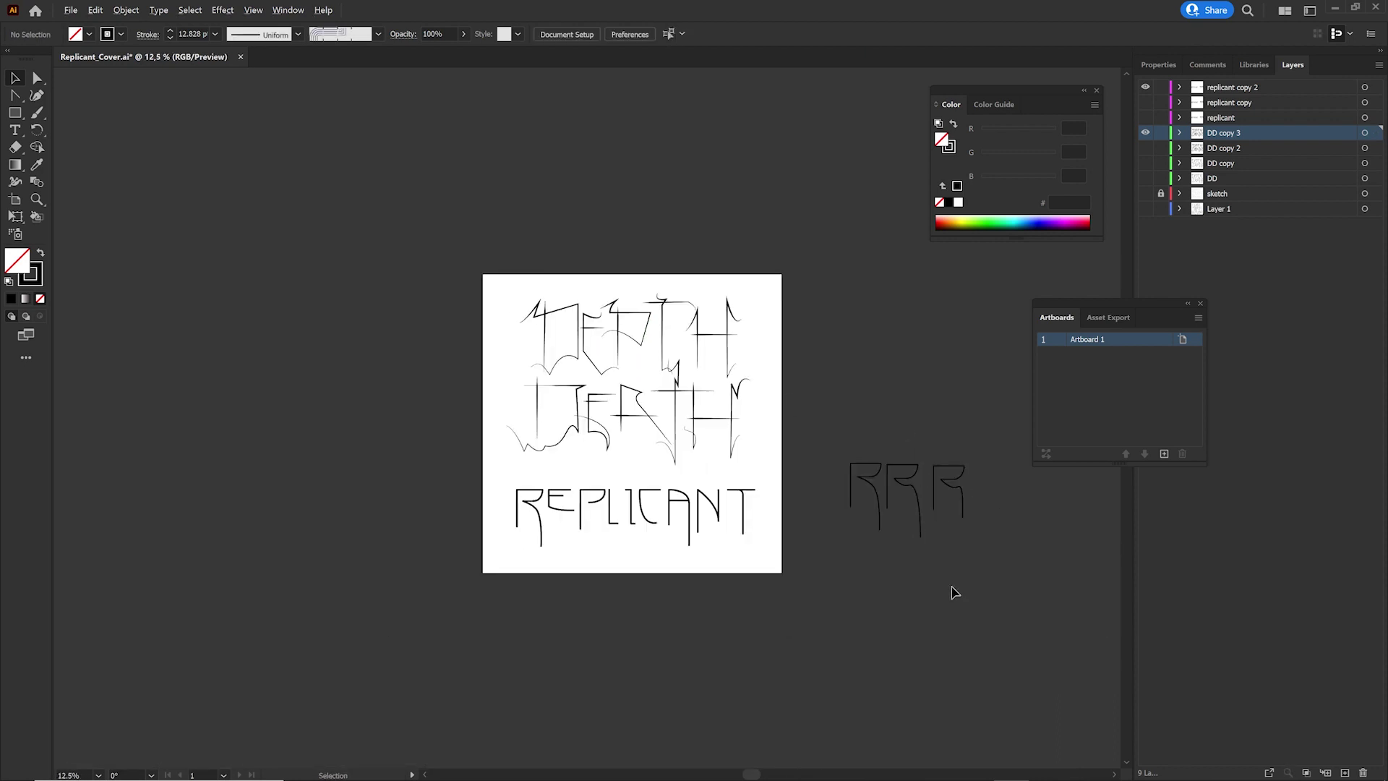
scroll(826, 559, "up", 1)
key("ctrl+z")
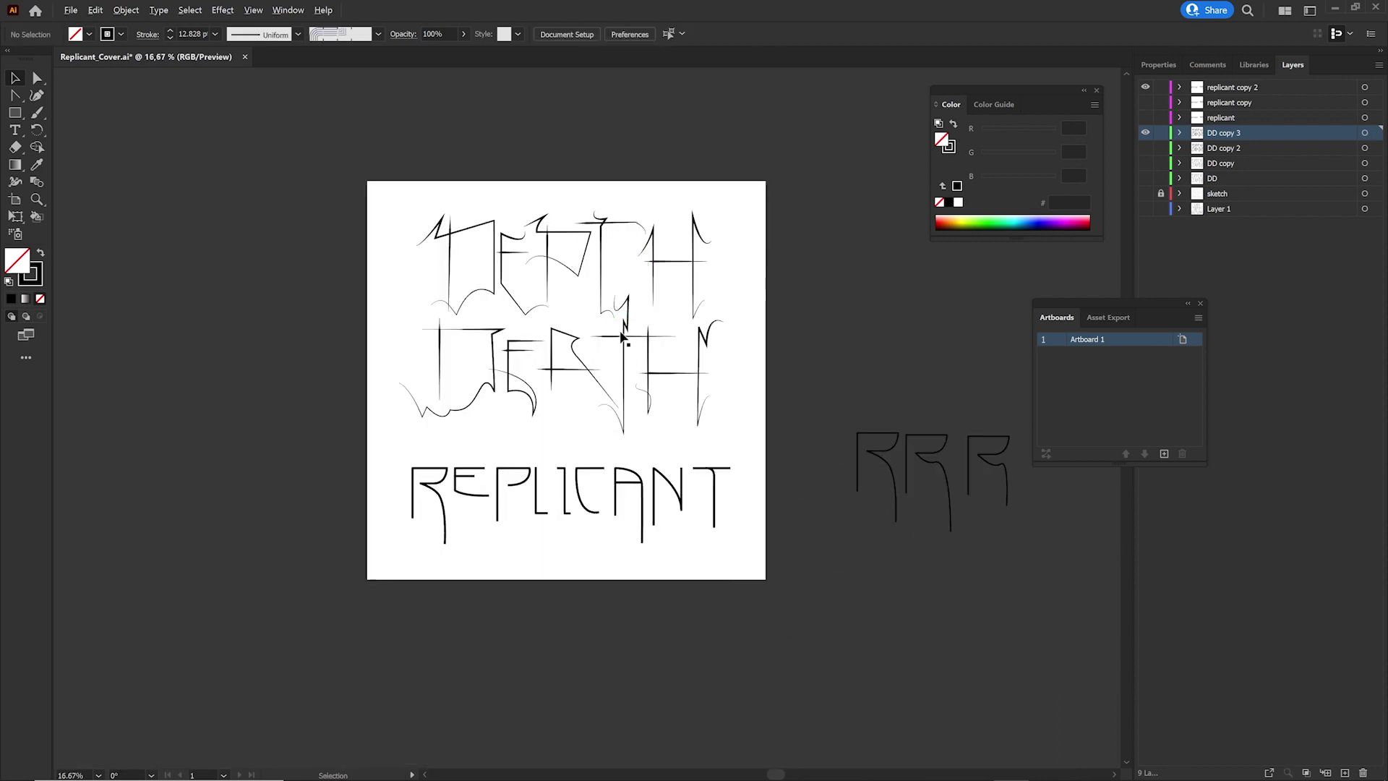
Nudge the left upright of the H in DEPTH slightly left.
scroll(669, 340, "up", 1)
scroll(669, 340, "down", 2)
scroll(669, 340, "up", 1)
left_click(605, 261)
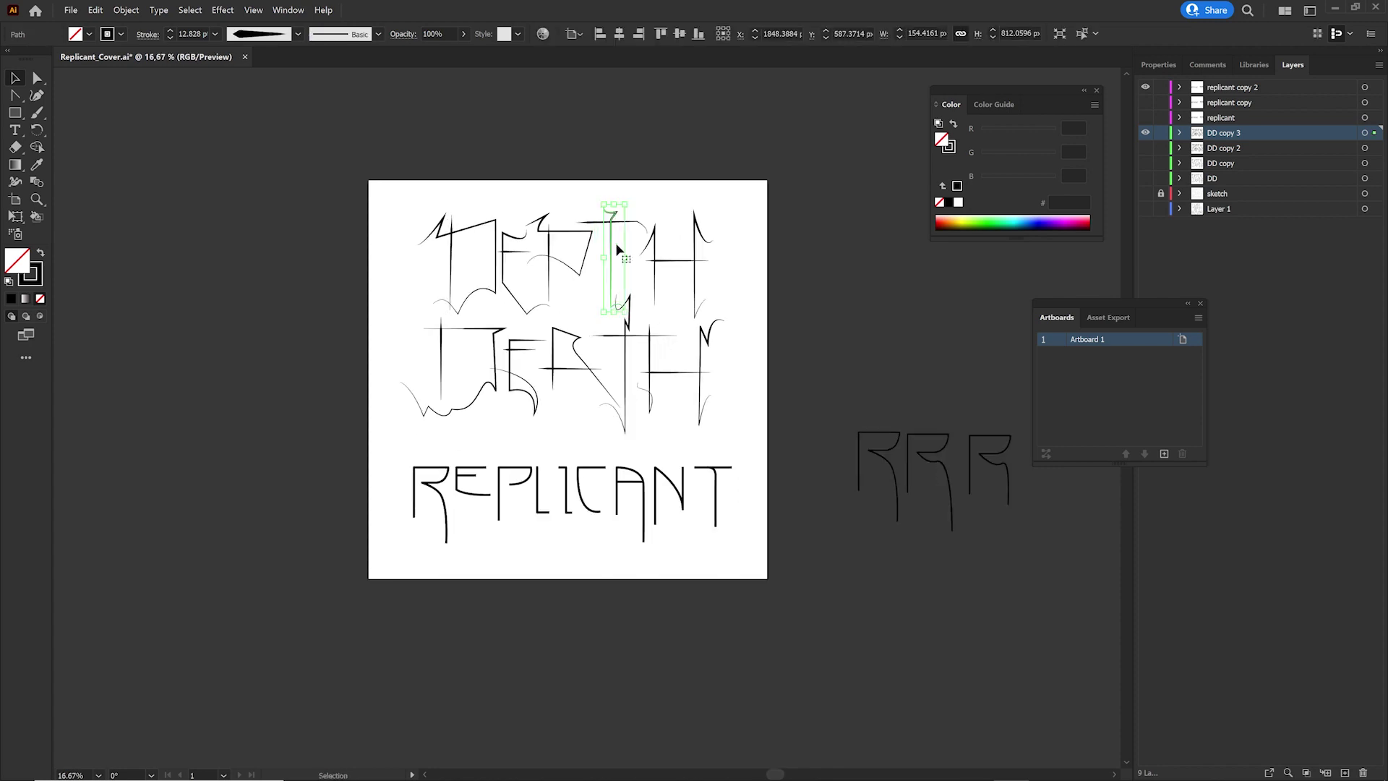
left_click(788, 286)
left_click_drag(762, 502, 713, 507)
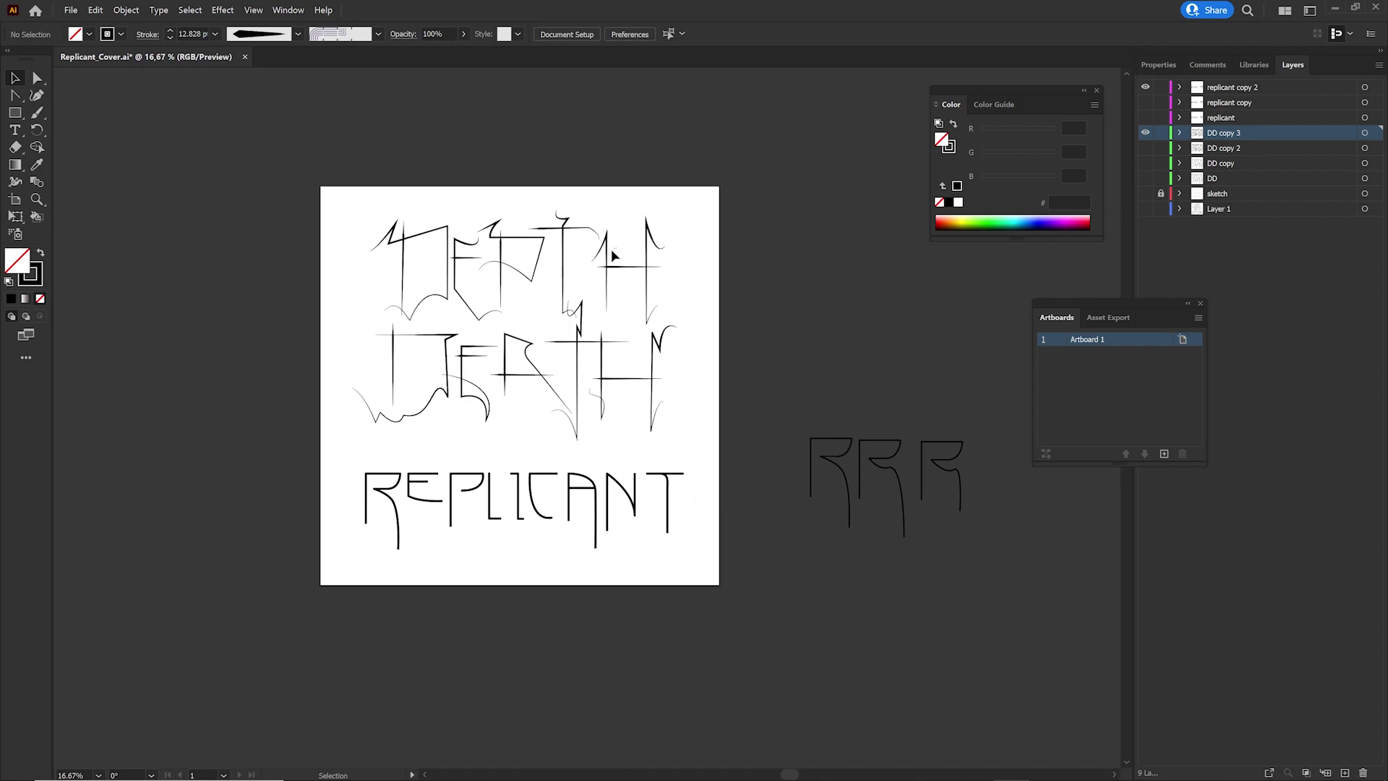
left_click_drag(613, 254, 602, 259)
left_click(794, 318)
Check the first letter's path and prepare to edit individual anchor points.
left_click(415, 240)
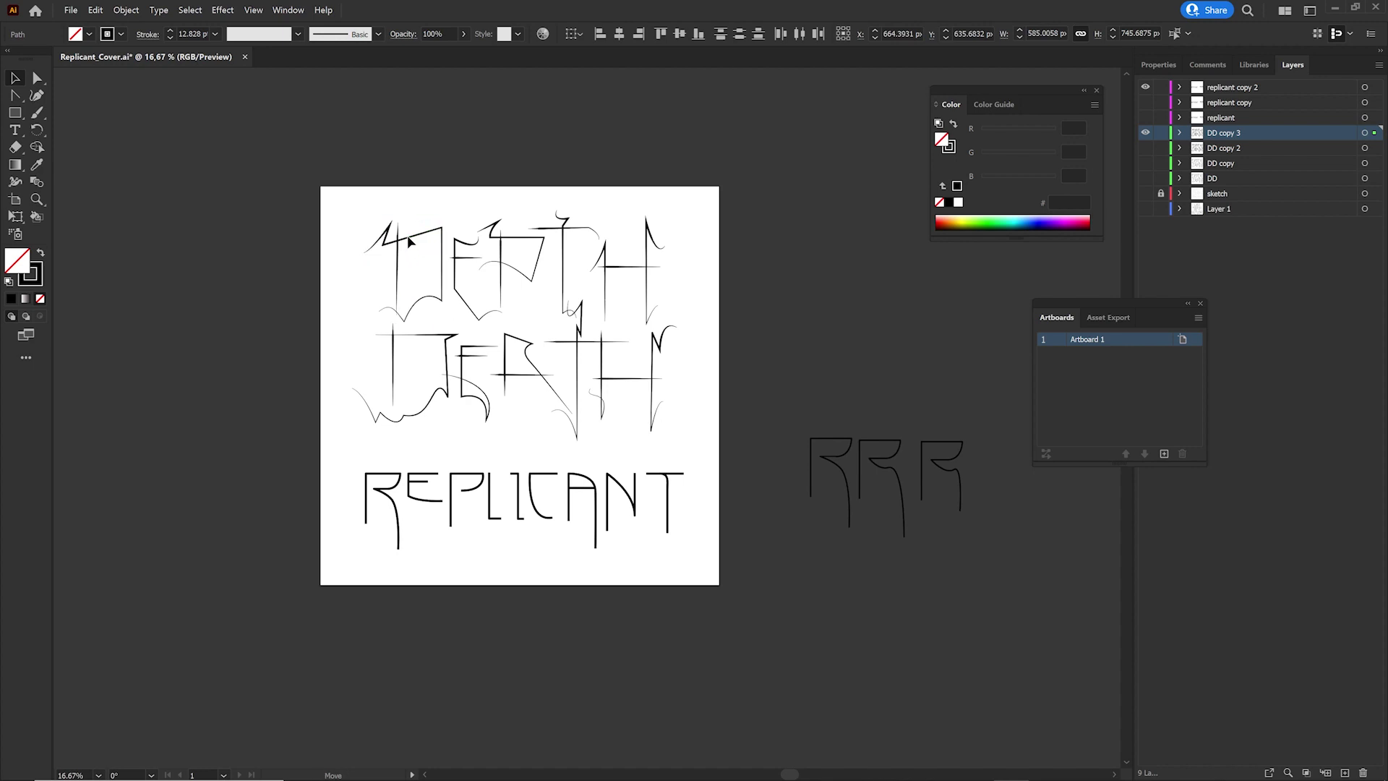
left_click(763, 587)
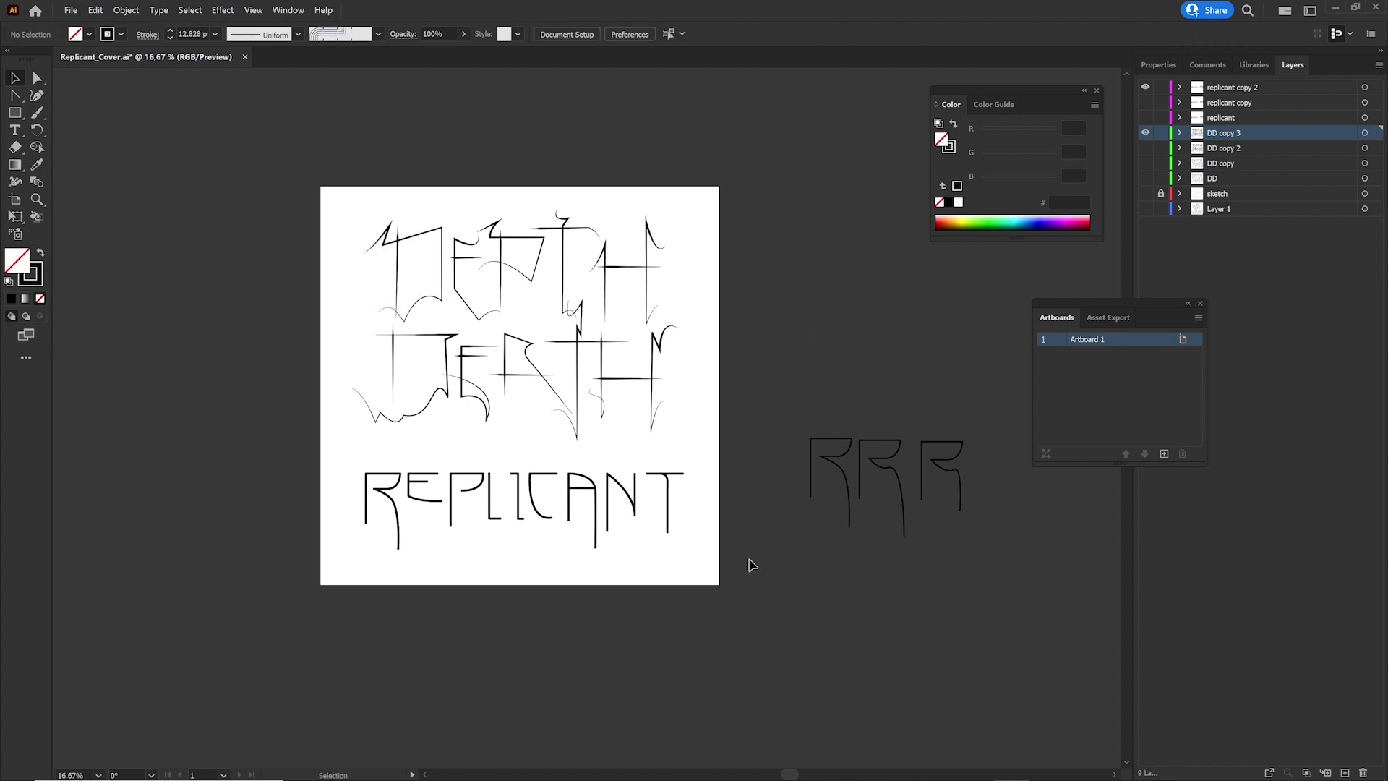
key("ctrl+1")
scroll(626, 239, "up", 3)
Adjust the direction handles of the curl under DEPTH's T stem.
key("a")
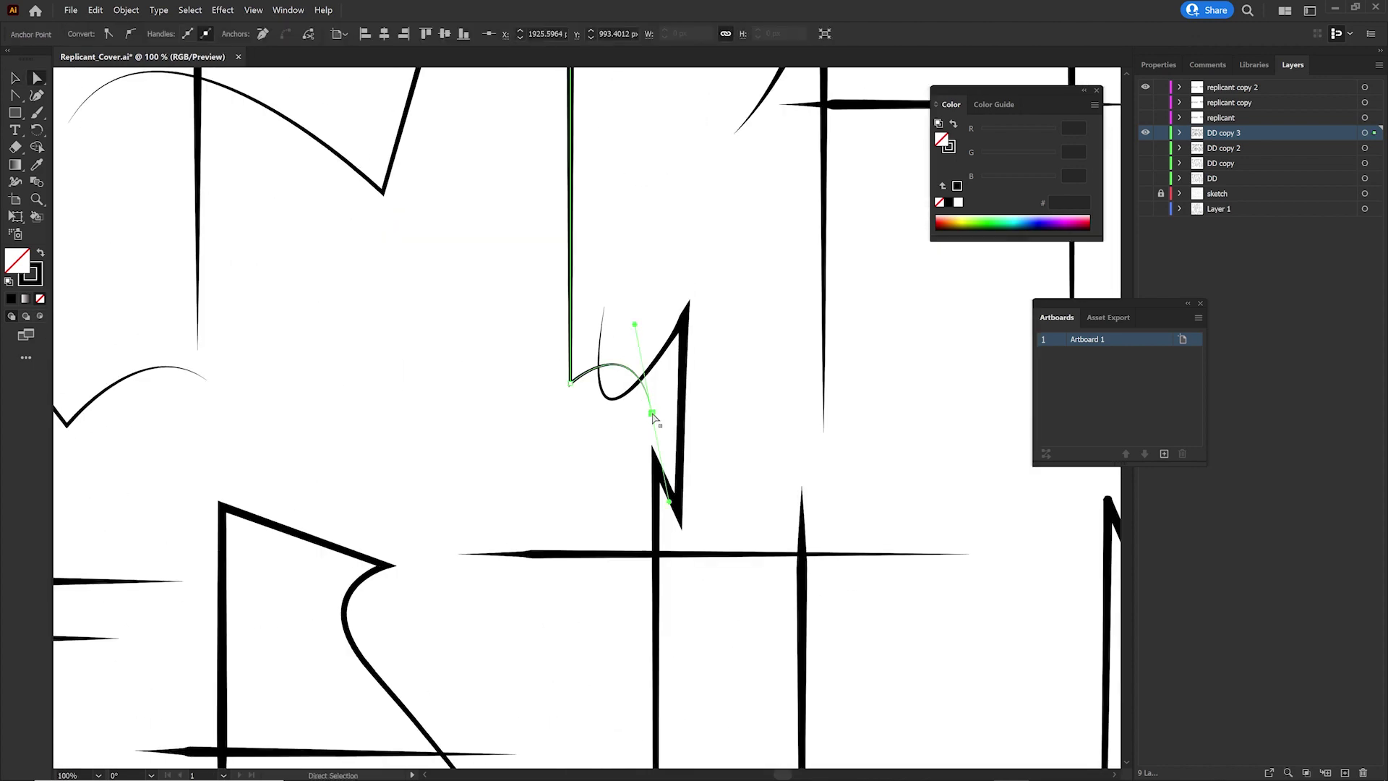
left_click(601, 391)
left_click(443, 372)
scroll(327, 499, "down", 3)
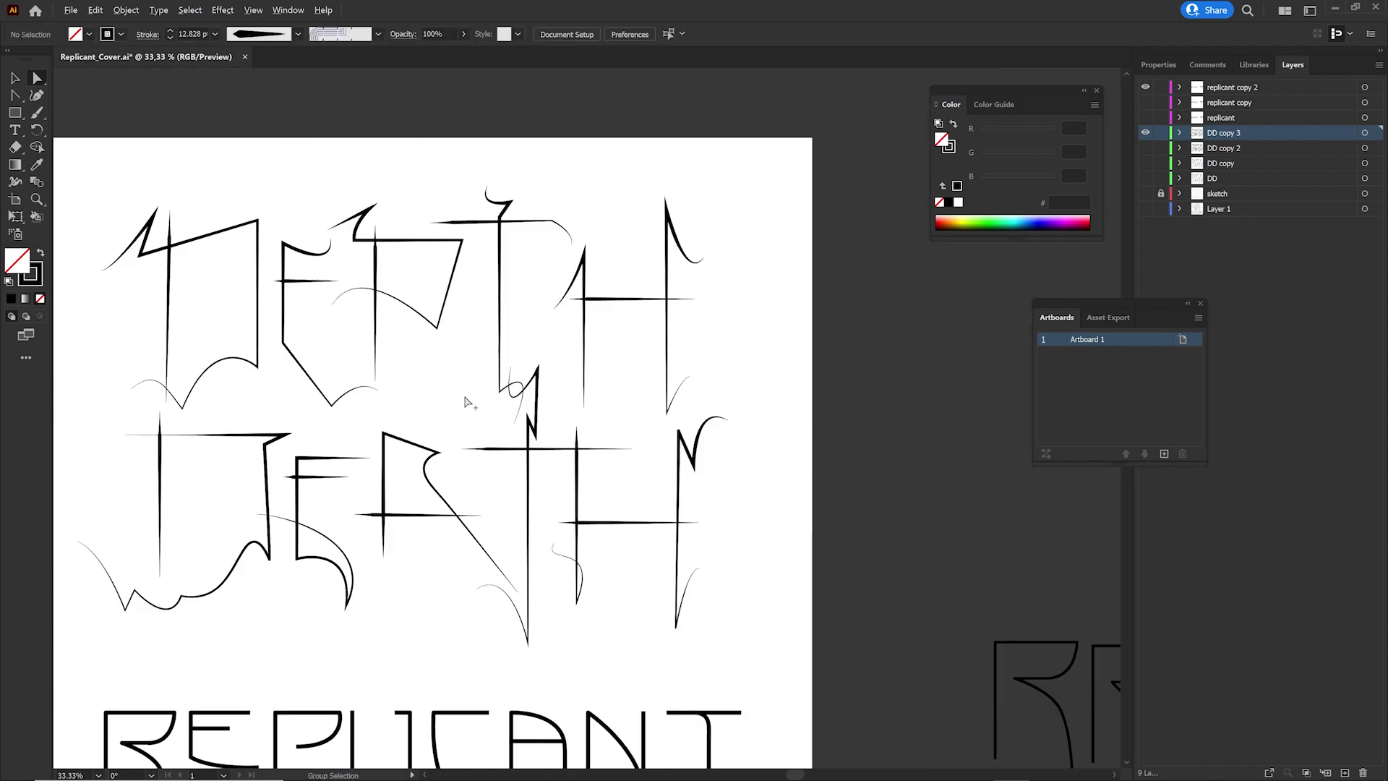
scroll(327, 499, "down", 2)
scroll(465, 456, "up", 6)
left_click(553, 340)
left_click_drag(551, 335, 583, 369)
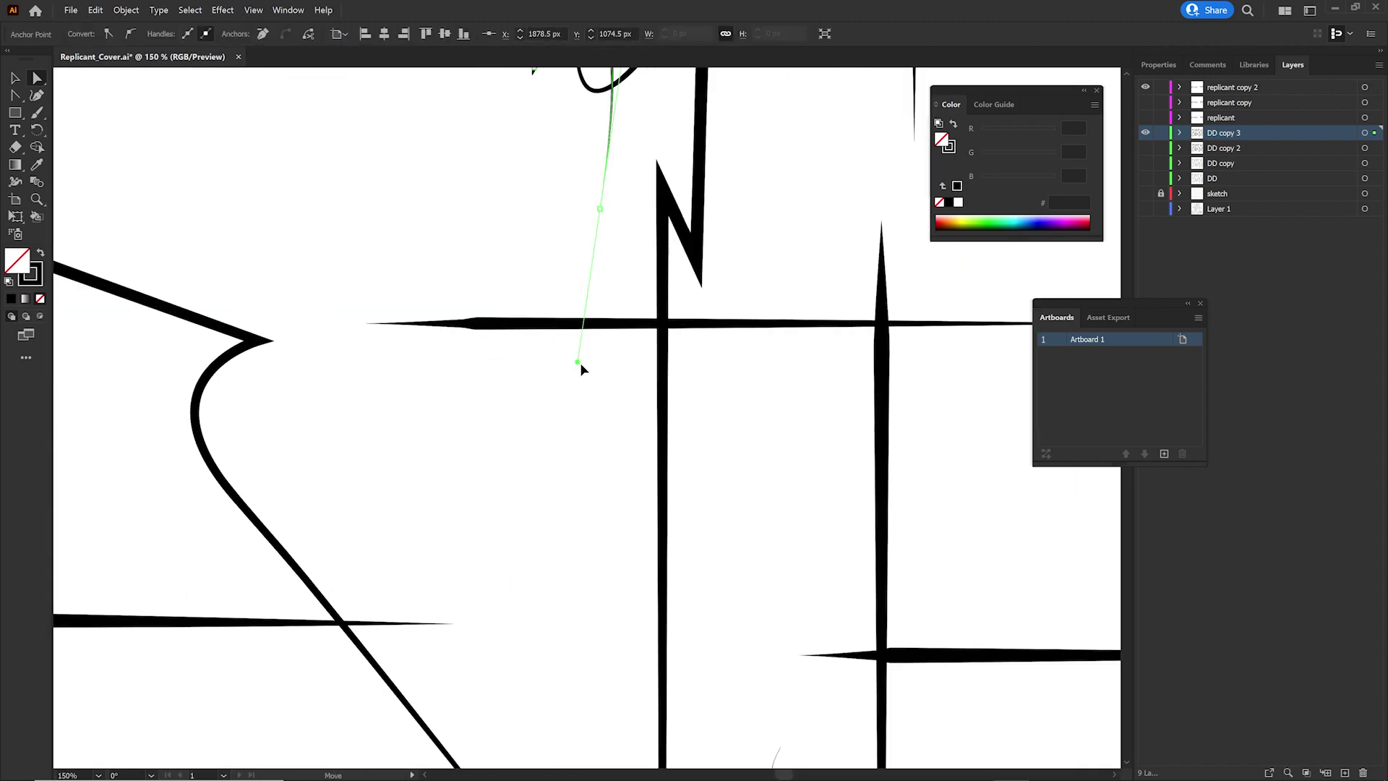
scroll(581, 499, "up", 3)
Add an anchor point on the curl and try reshaping from it, then undo.
key("p")
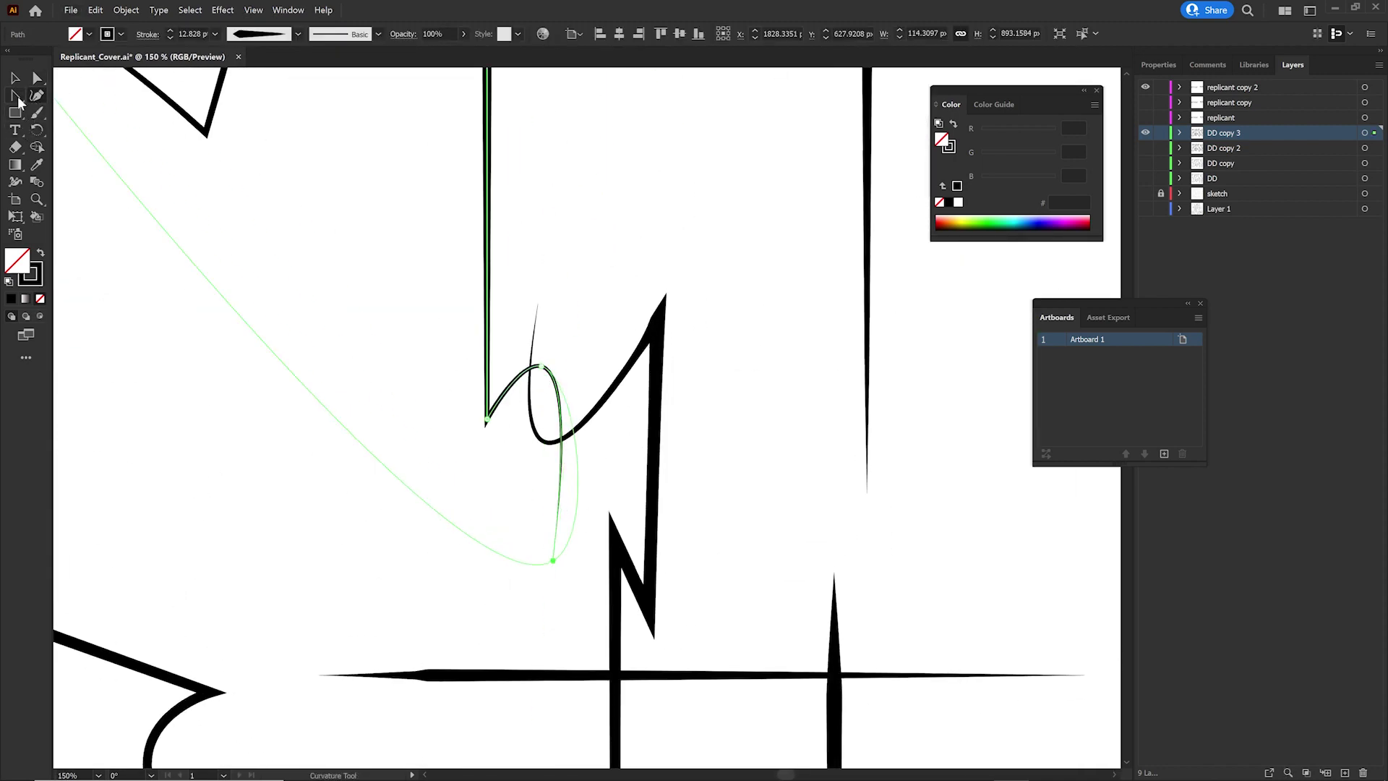
left_click(559, 391)
key("a")
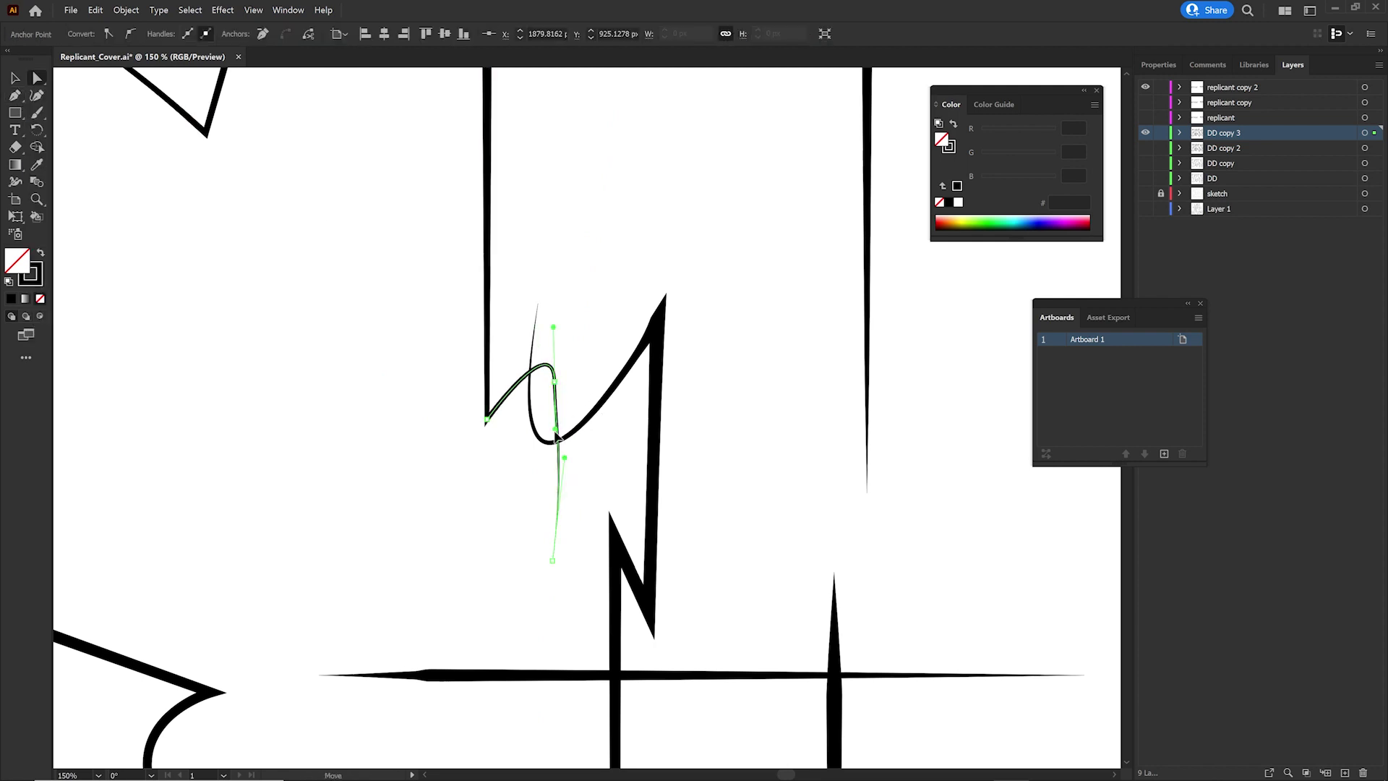
left_click_drag(557, 388, 571, 420)
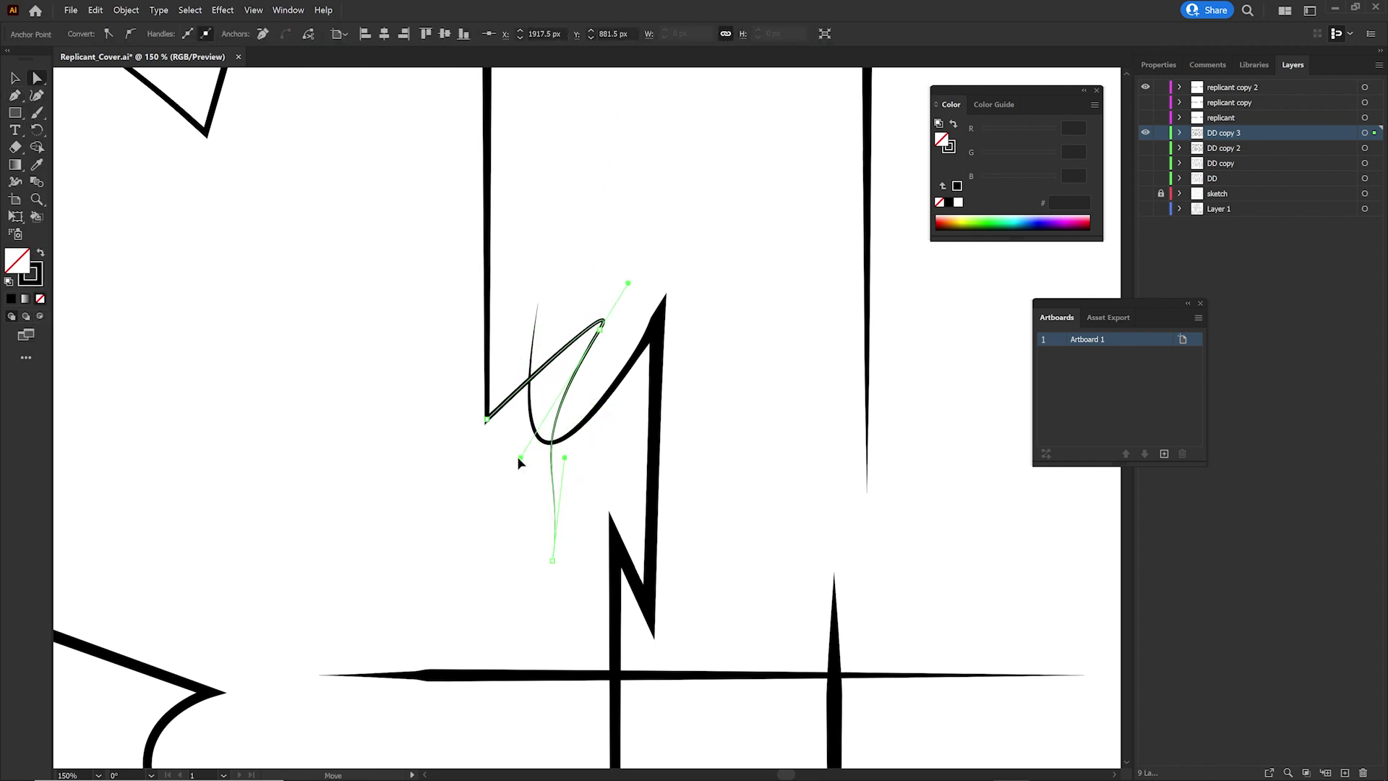
key("ctrl+z")
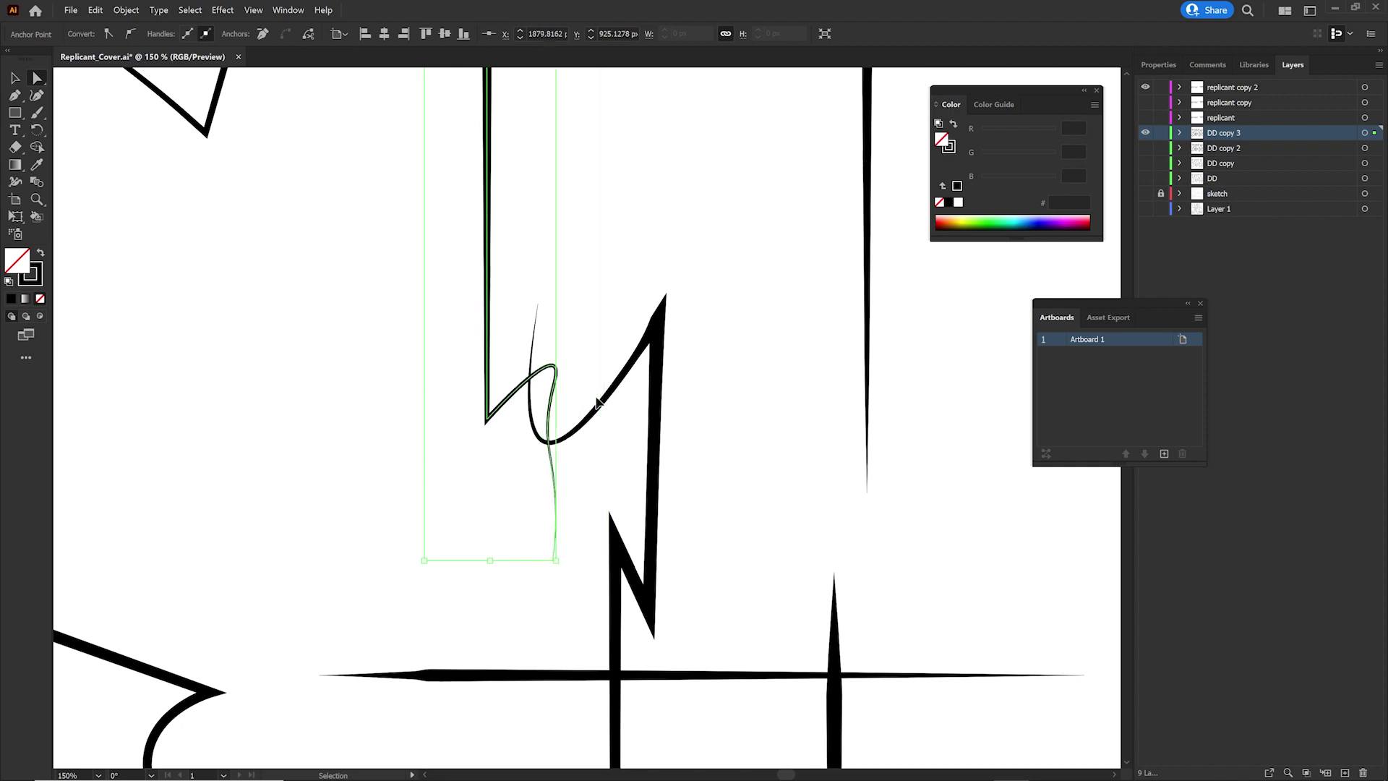
scroll(573, 528, "down", 5)
scroll(497, 577, "up", 3)
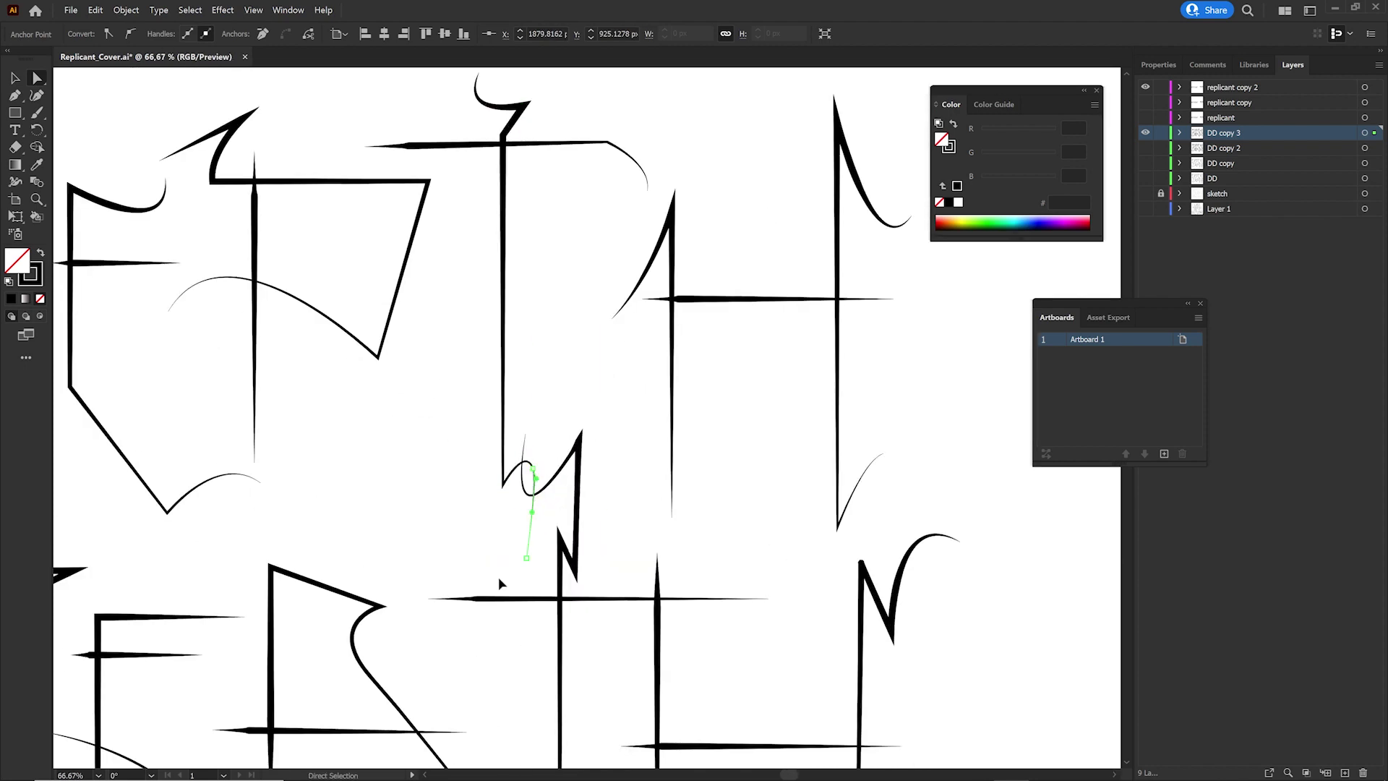
Pull the curl's handles down-left and up-right to reshape the loop.
left_click_drag(533, 546, 487, 654)
left_click_drag(535, 473, 496, 477)
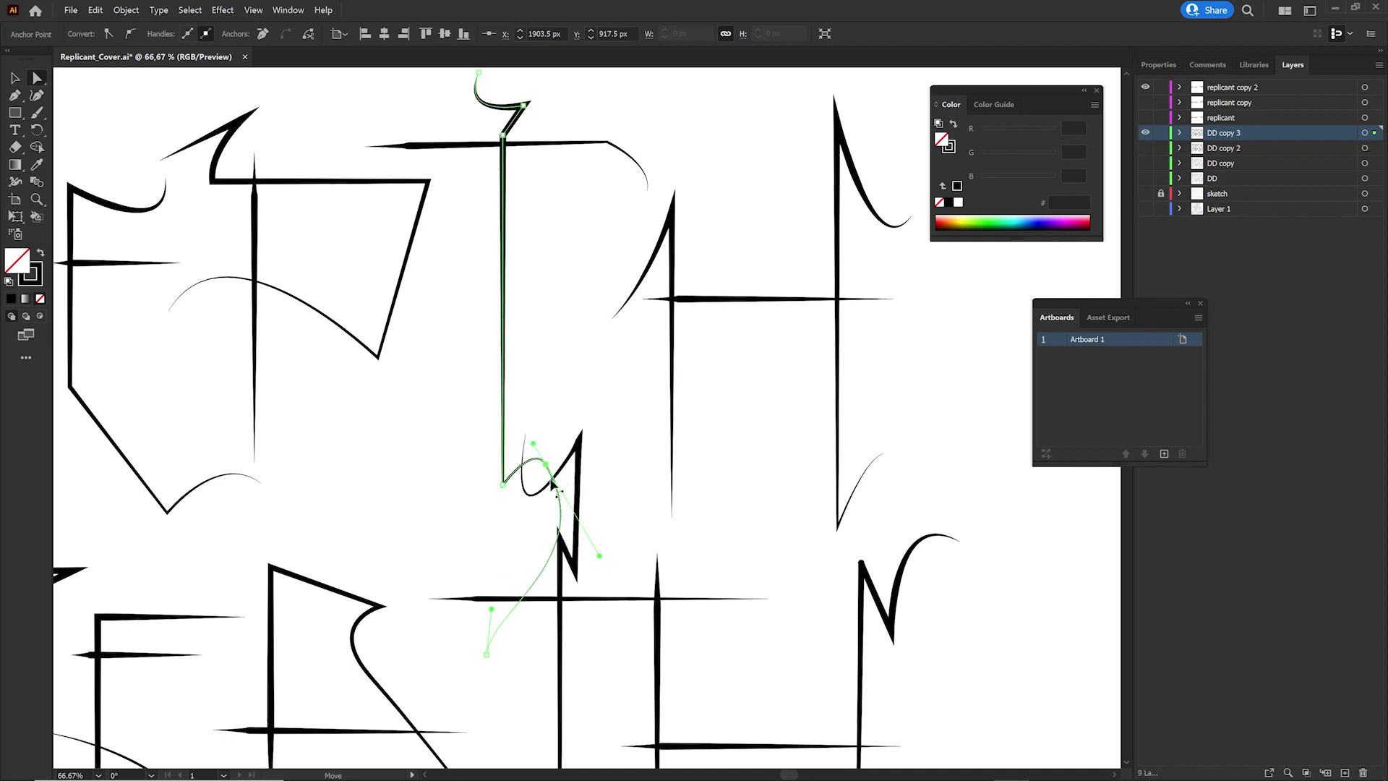
left_click_drag(497, 477, 540, 441)
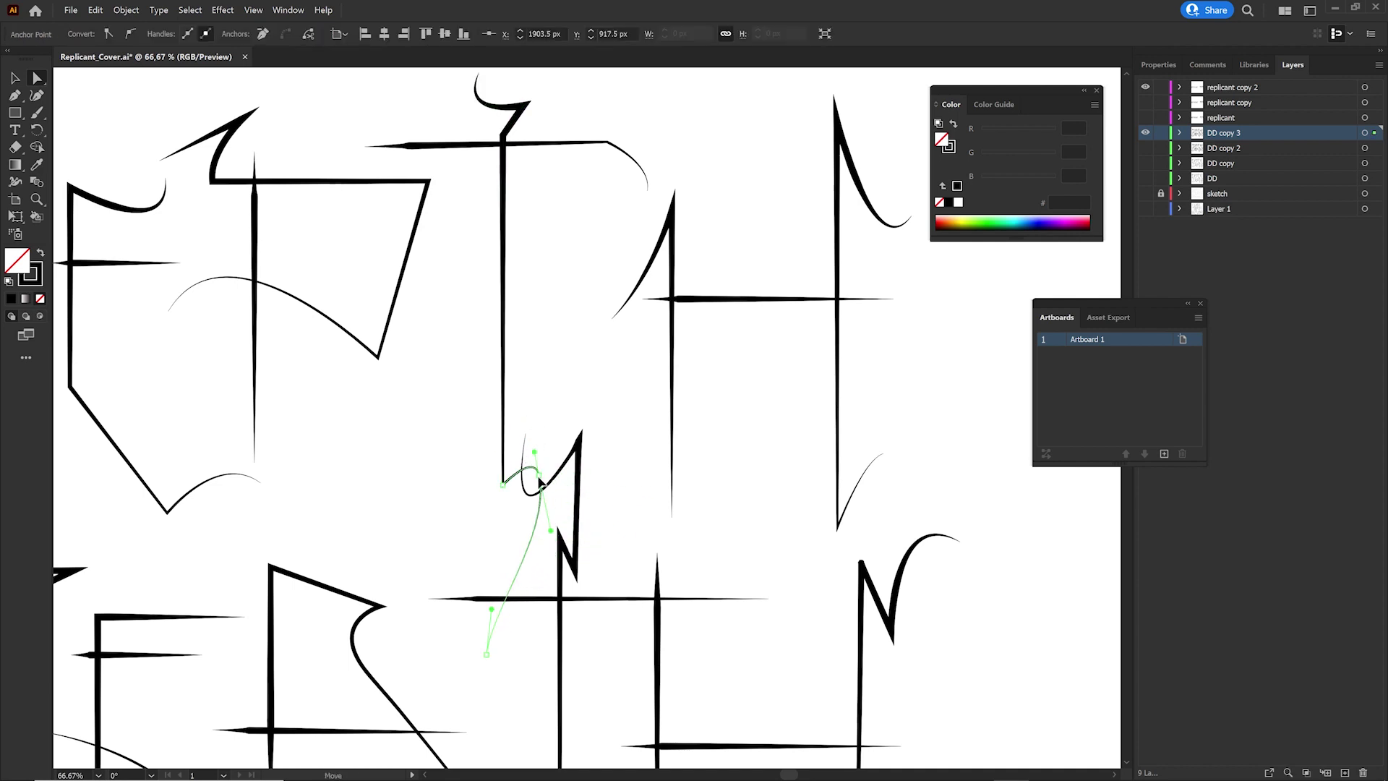
left_click(579, 504)
scroll(579, 504, "down", 3)
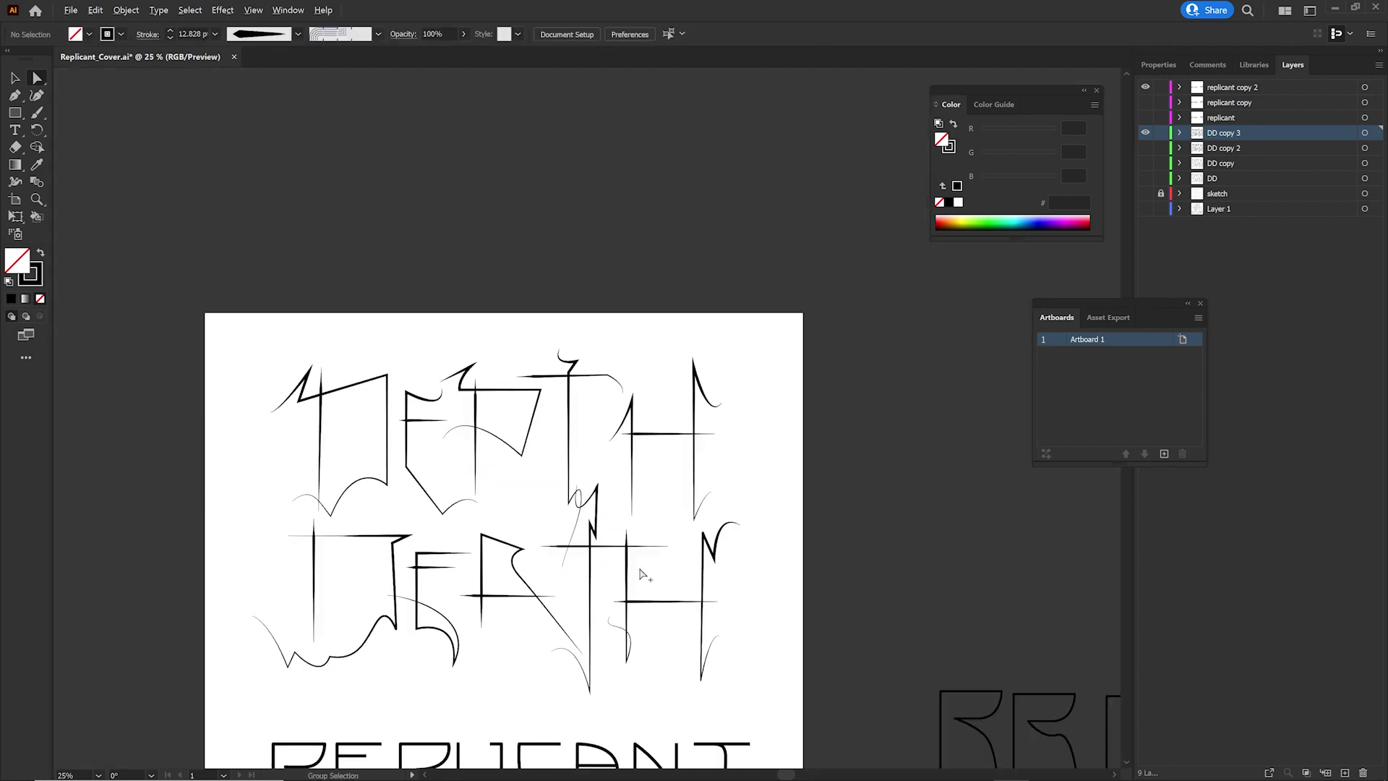
scroll(514, 527, "up", 4)
scroll(514, 527, "down", 4)
scroll(397, 295, "up", 5)
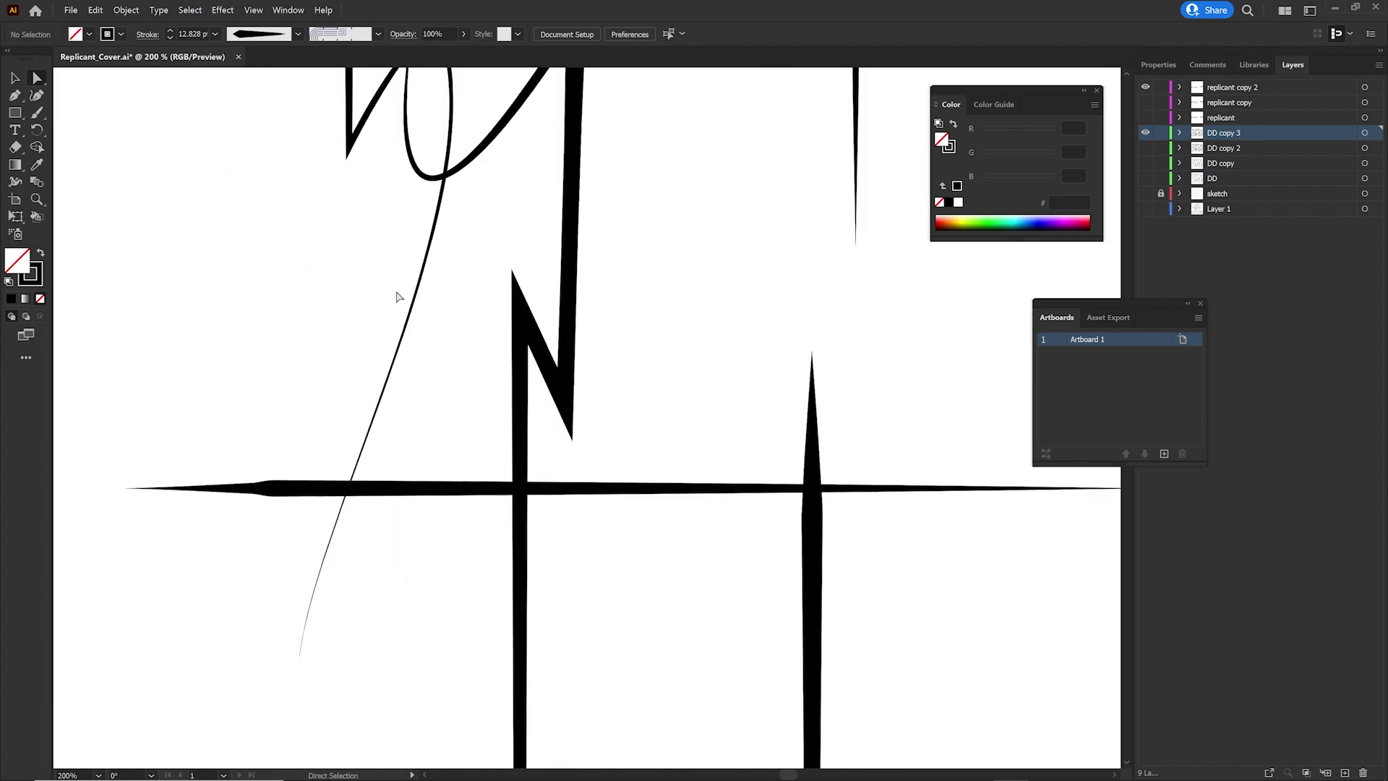
scroll(465, 329, "up", 2)
Refine the loop by re-angling a handle, moving the anchor and extending the lower handle.
left_click_drag(459, 318, 436, 347)
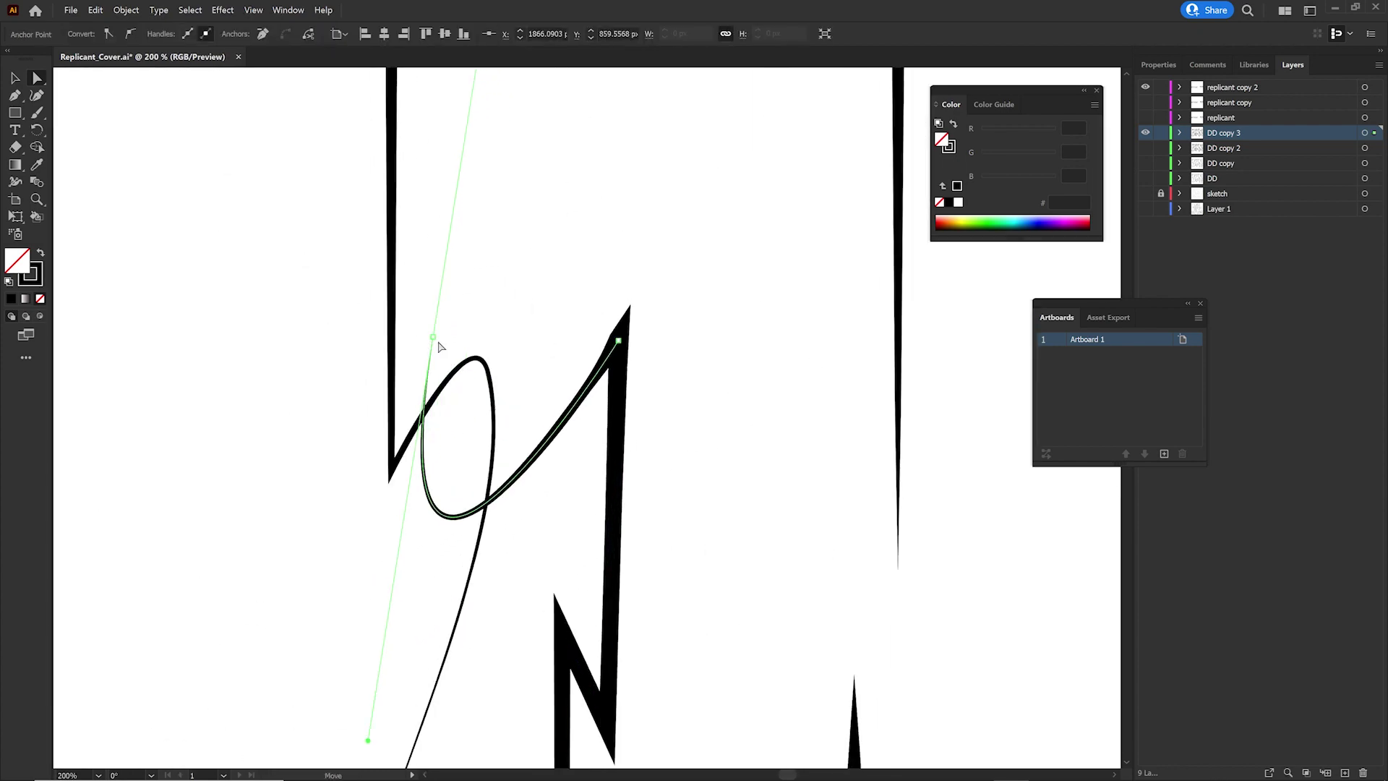
scroll(436, 347, "down", 3)
left_click_drag(483, 238, 477, 171)
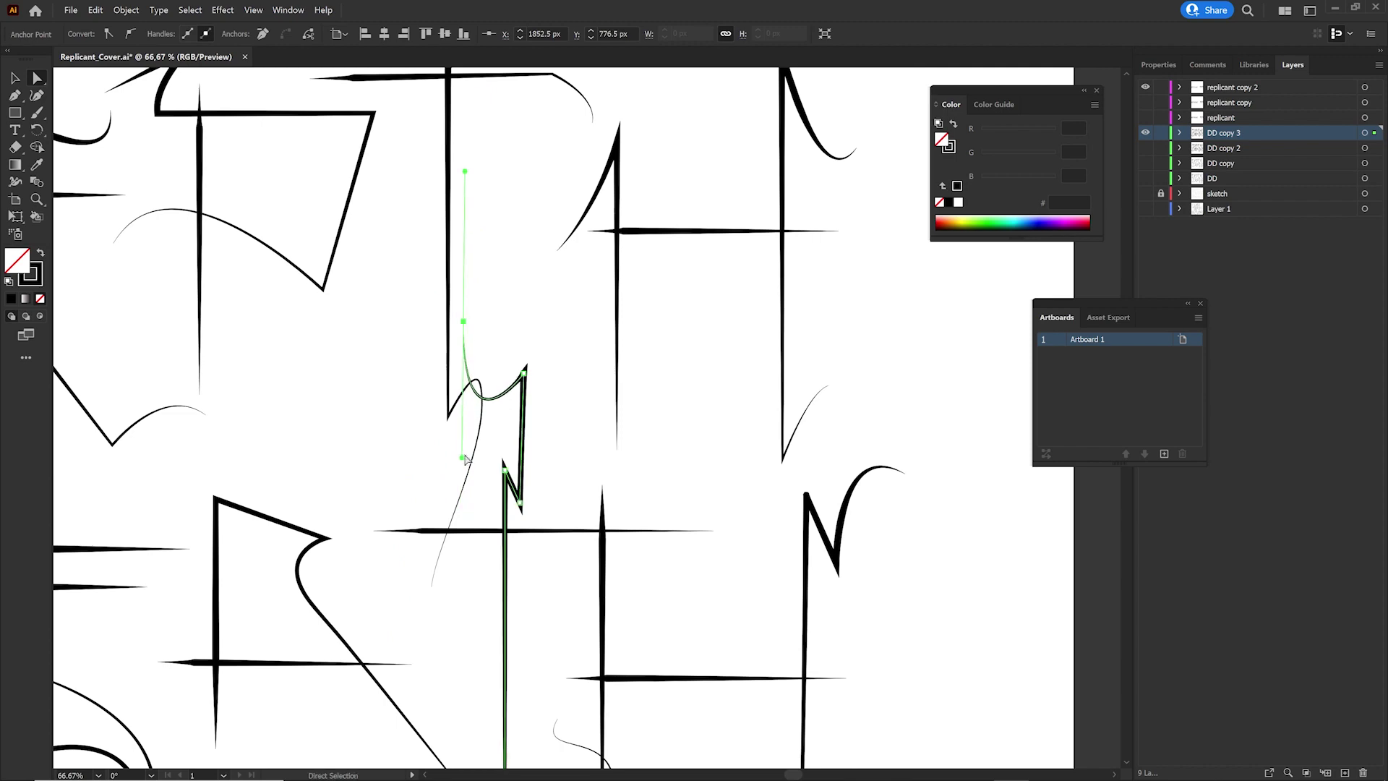
left_click_drag(440, 506, 467, 583)
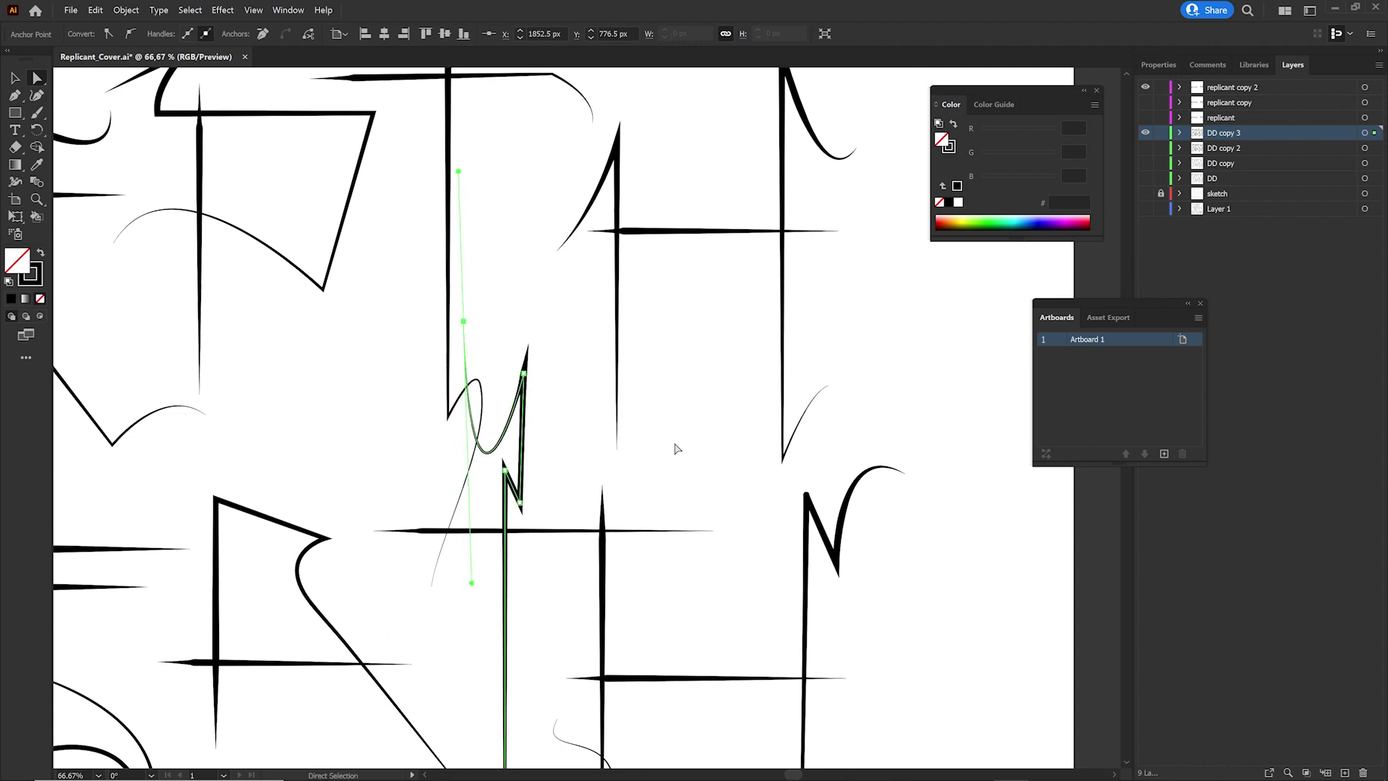
left_click(672, 469)
scroll(727, 587, "down", 3)
scroll(539, 506, "down", 2)
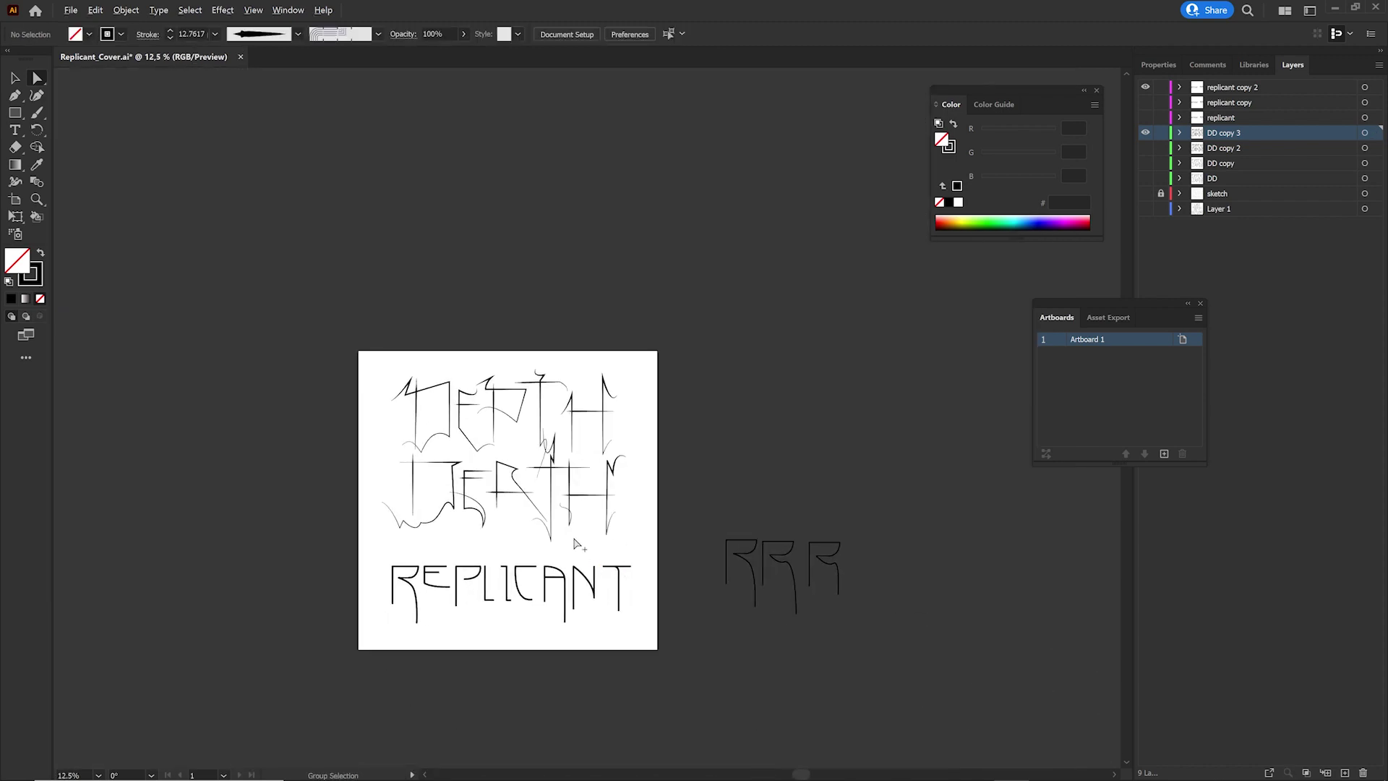
scroll(579, 499, "up", 3)
Select a thin stroke and undo the recent edits to the T's tall stroke.
left_click(537, 499)
key("ctrl+z")
key("ctrl+z")
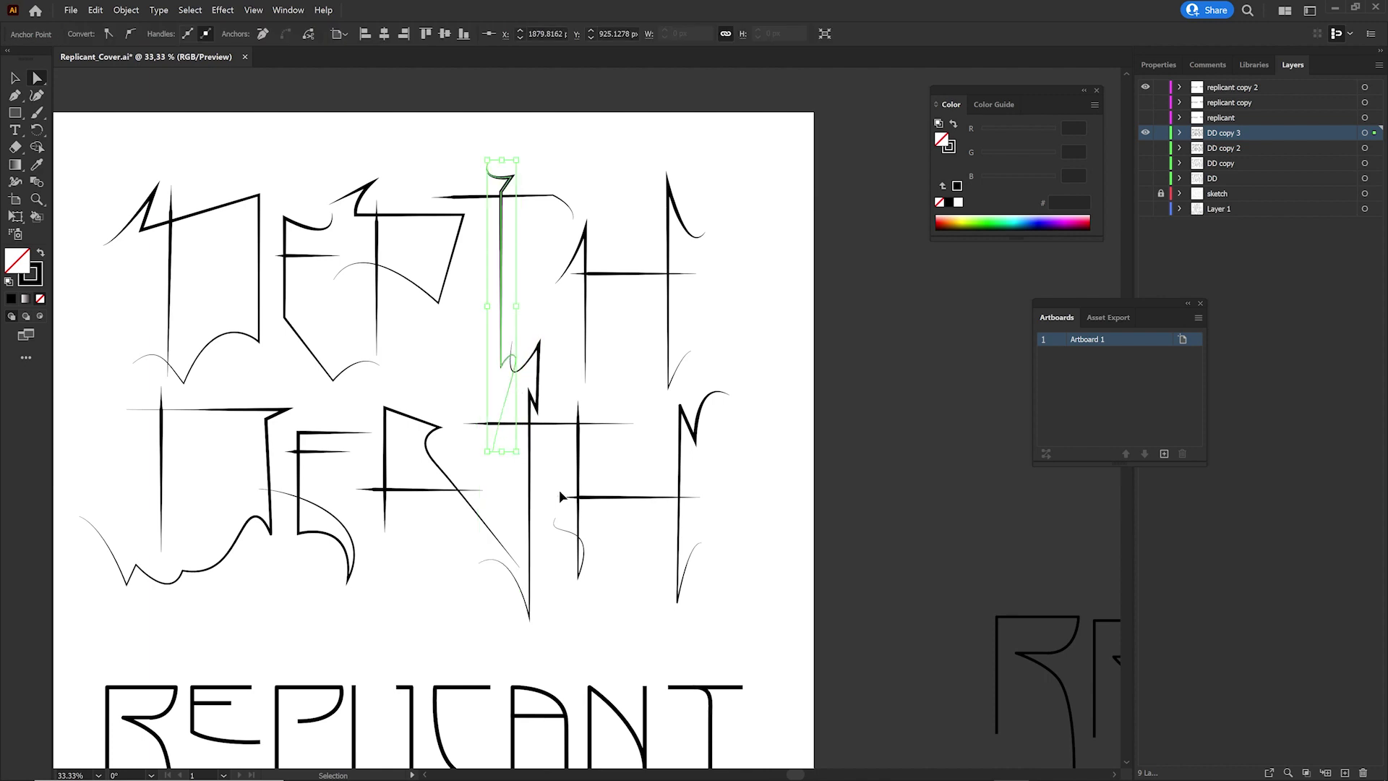
key("ctrl+z")
key("ctrl+z")
key("ctrl+z")
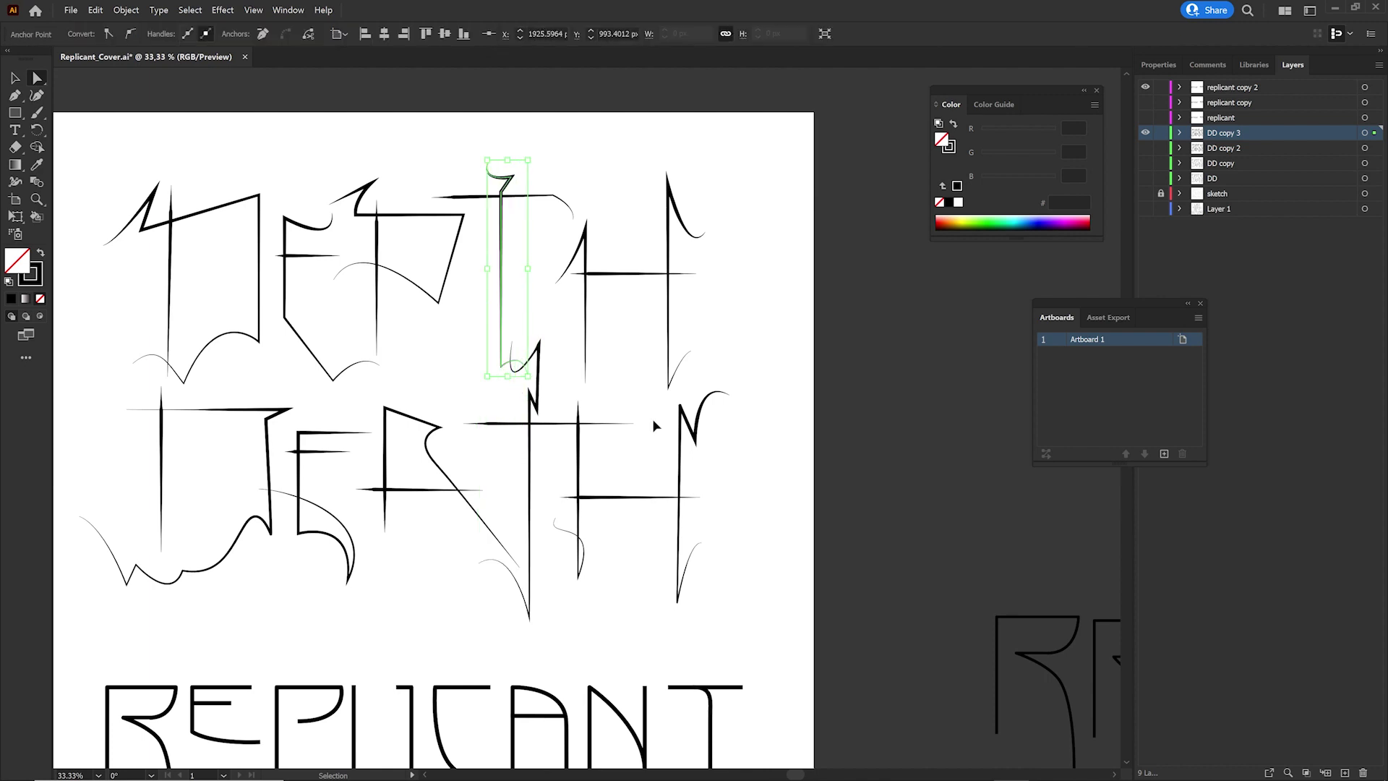
key("ctrl+z")
left_click(95, 10)
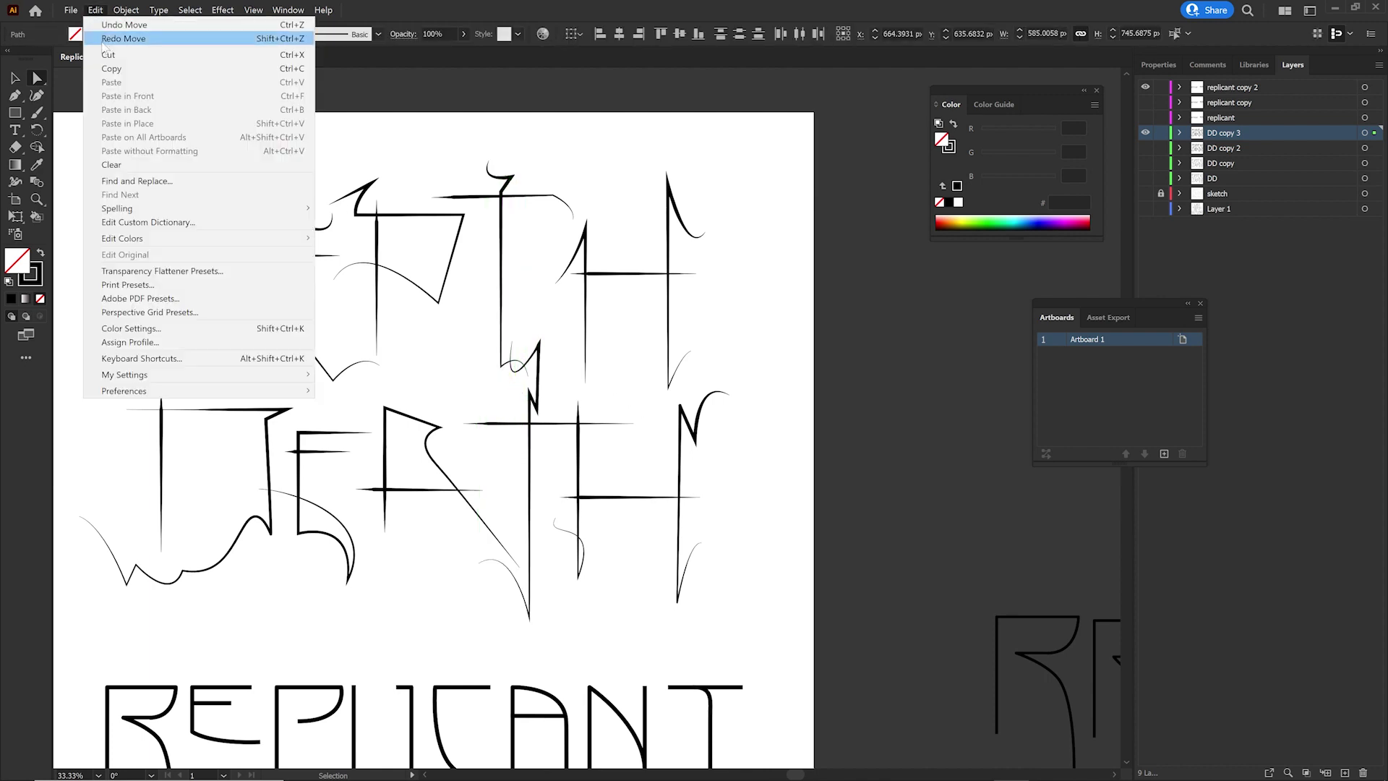
Move the small stroke below the T in DEPTH into place.
left_click(518, 351)
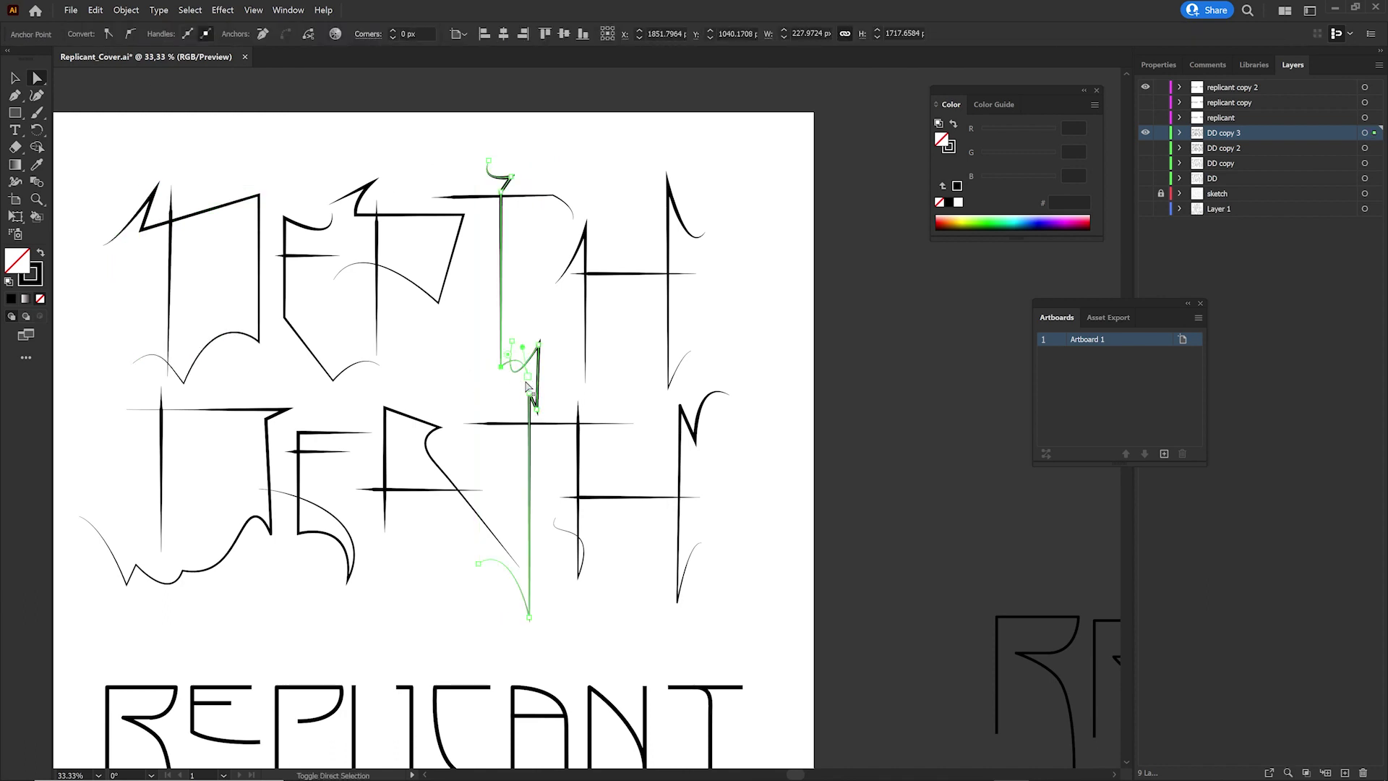
left_click(812, 387)
scroll(552, 561, "down", 2)
scroll(481, 566, "up", 2)
left_click_drag(512, 372, 489, 365)
left_click(502, 360)
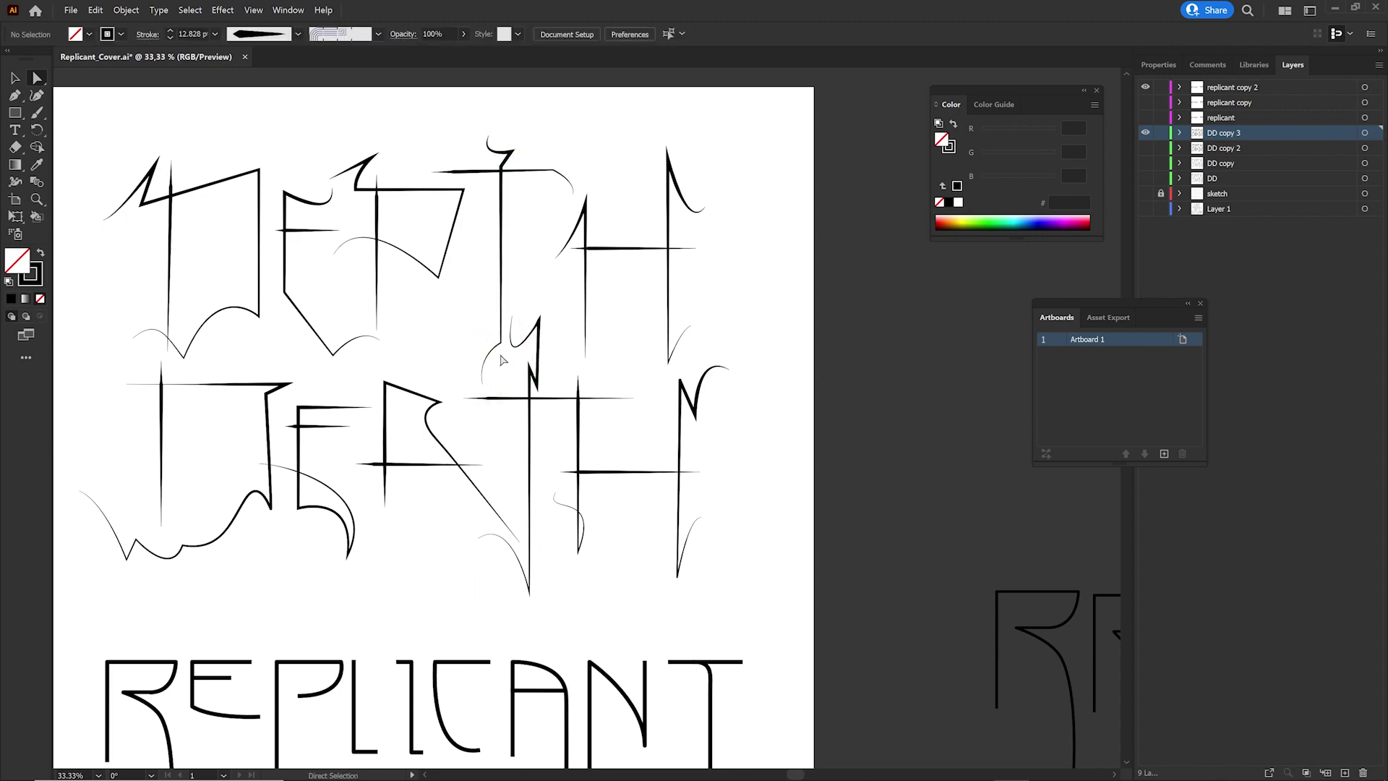
Select the T's top stroke and review the reshaped DEPTH lettering.
scroll(650, 460, "down", 1)
scroll(651, 465, "down", 1)
scroll(700, 486, "down", 1)
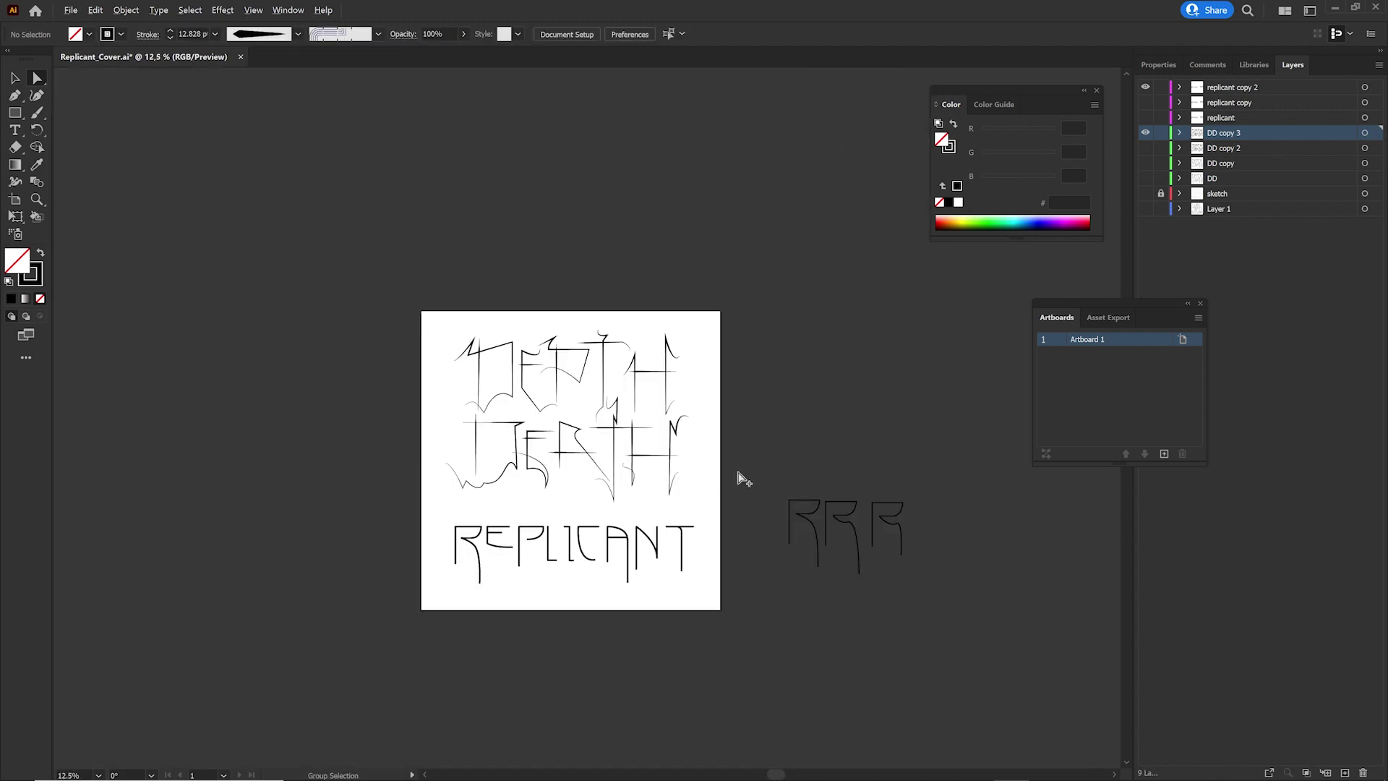
scroll(745, 477, "up", 2)
left_click_drag(487, 254, 496, 248)
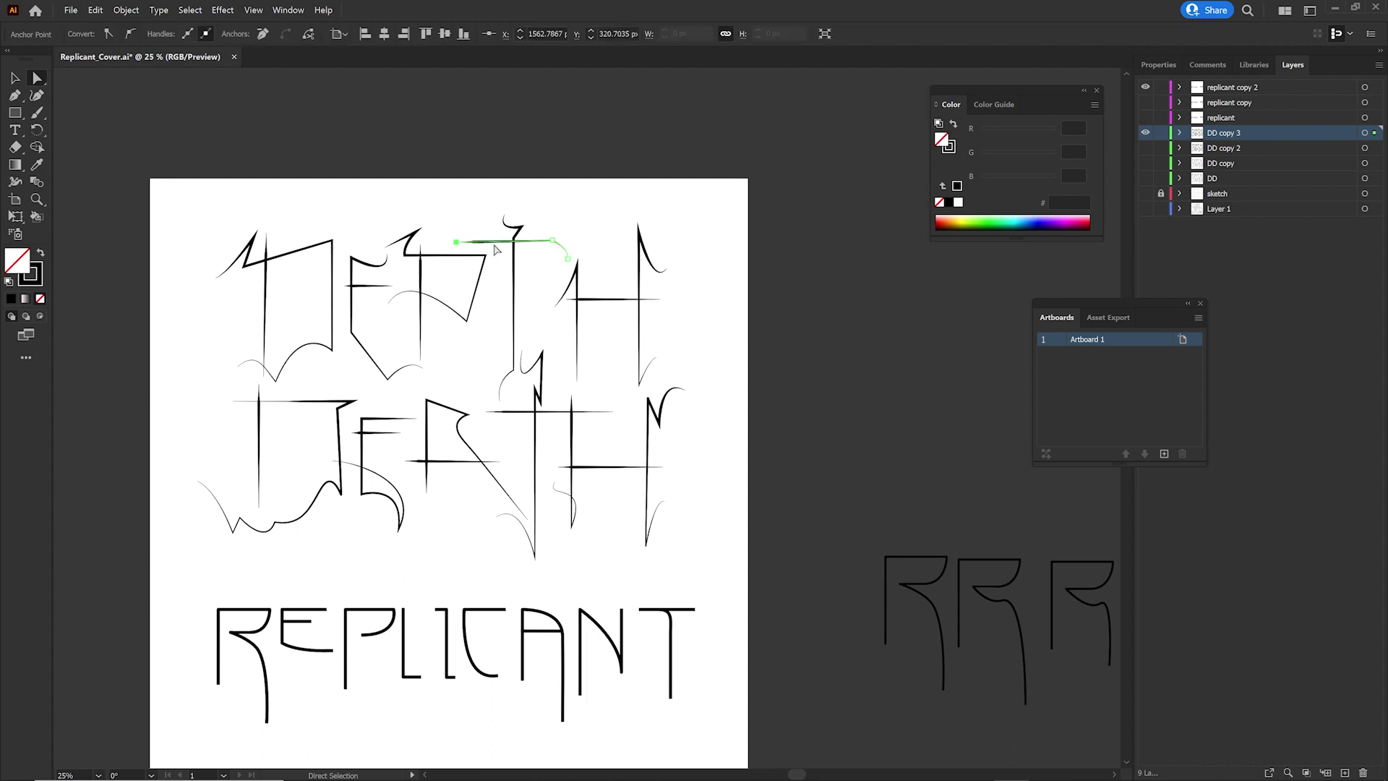
left_click(752, 597)
scroll(601, 492, "down", 1)
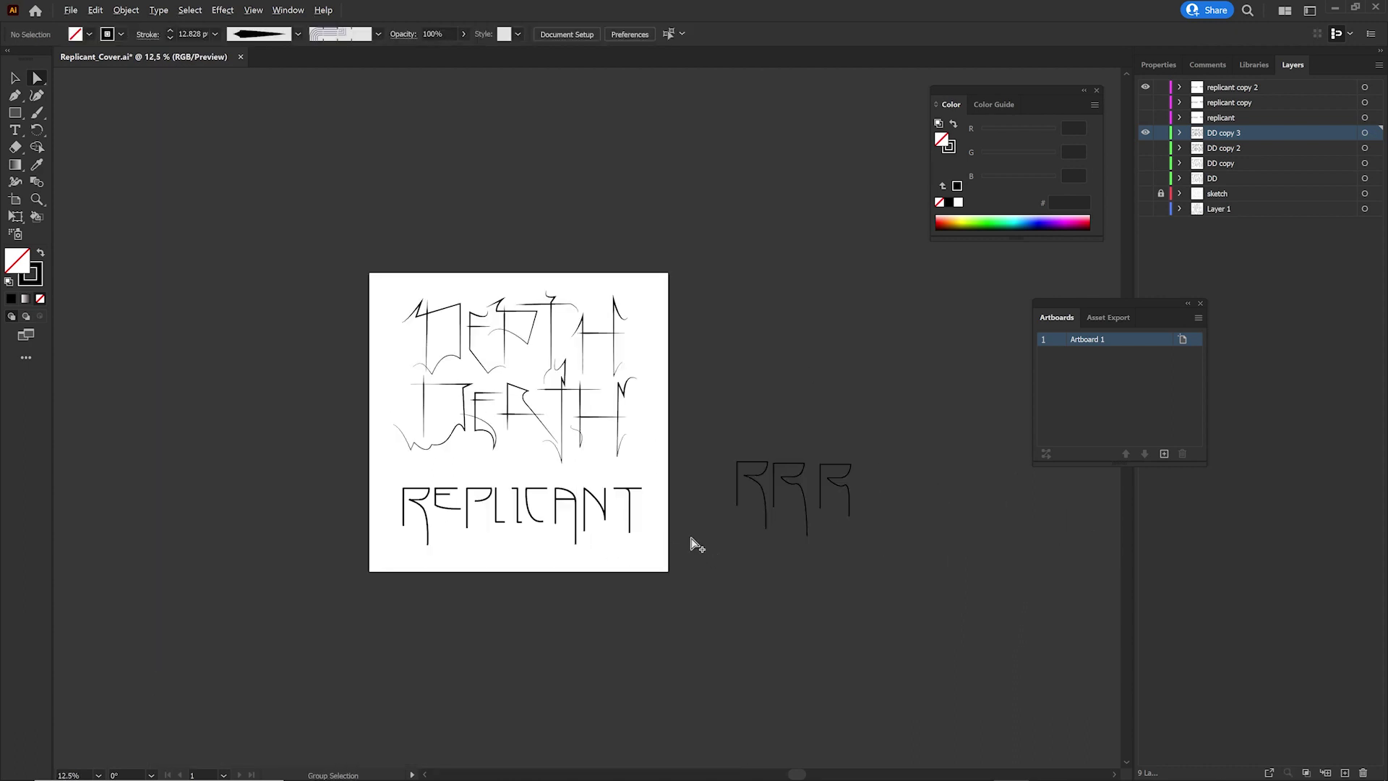
scroll(690, 544, "down", 1)
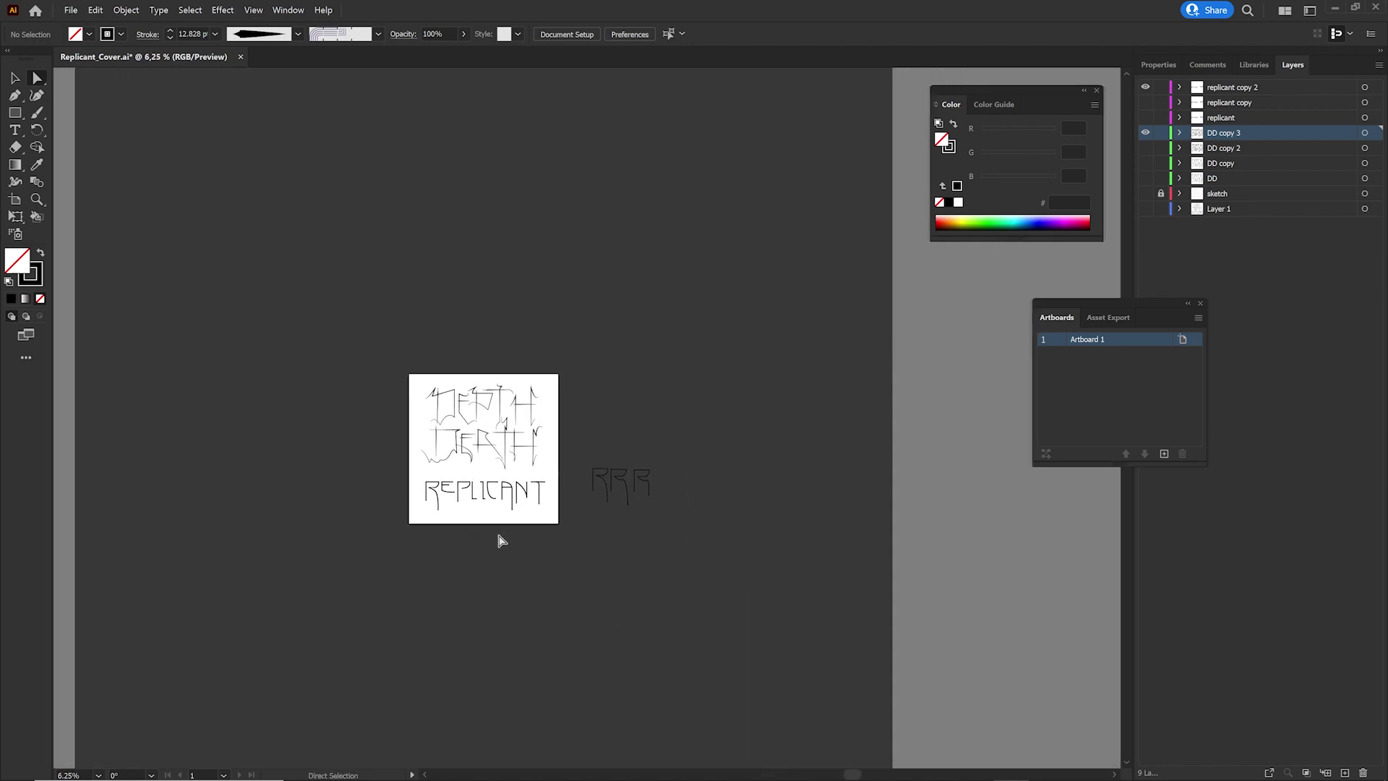
scroll(500, 541, "down", 1)
scroll(598, 517, "up", 2)
scroll(552, 517, "up", 1)
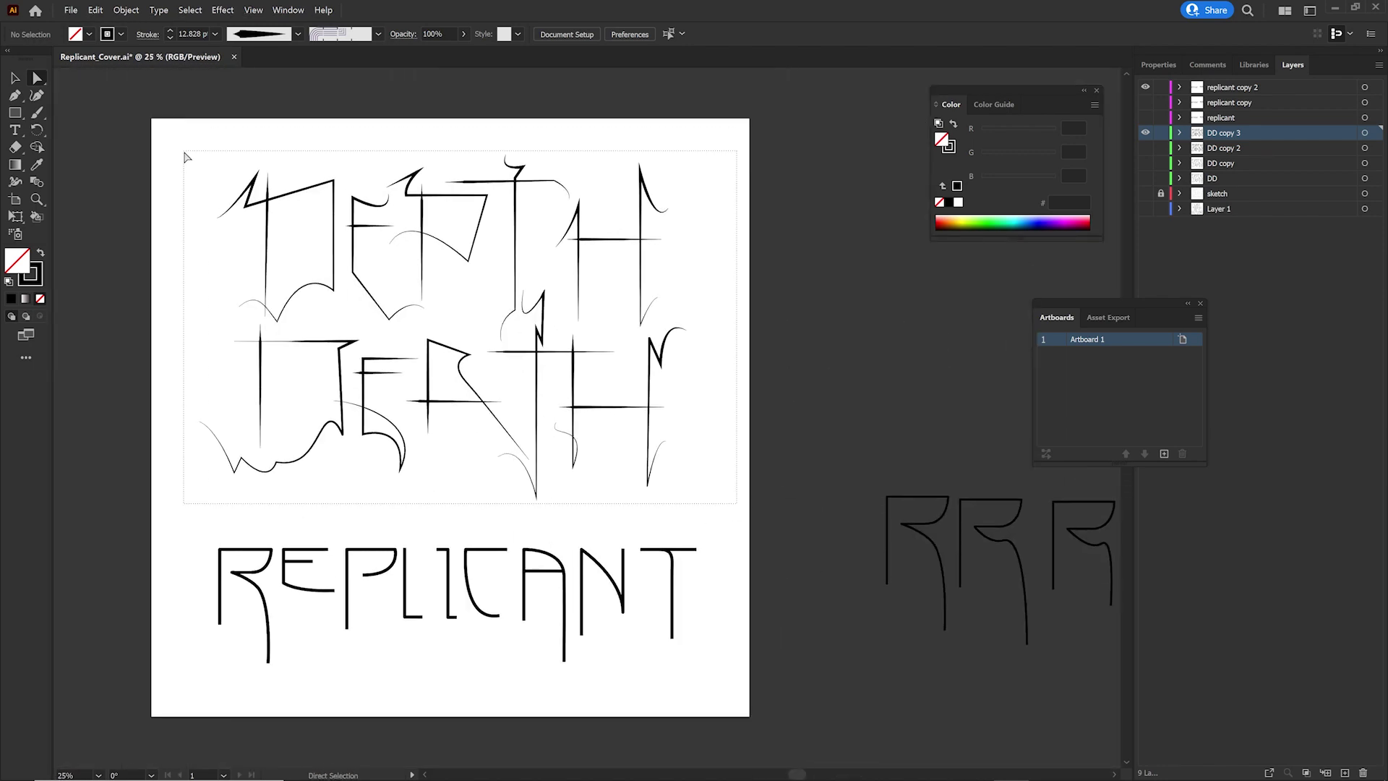
Select the whole DEPTH DEATH lettering and save the document.
key("ctrl+a")
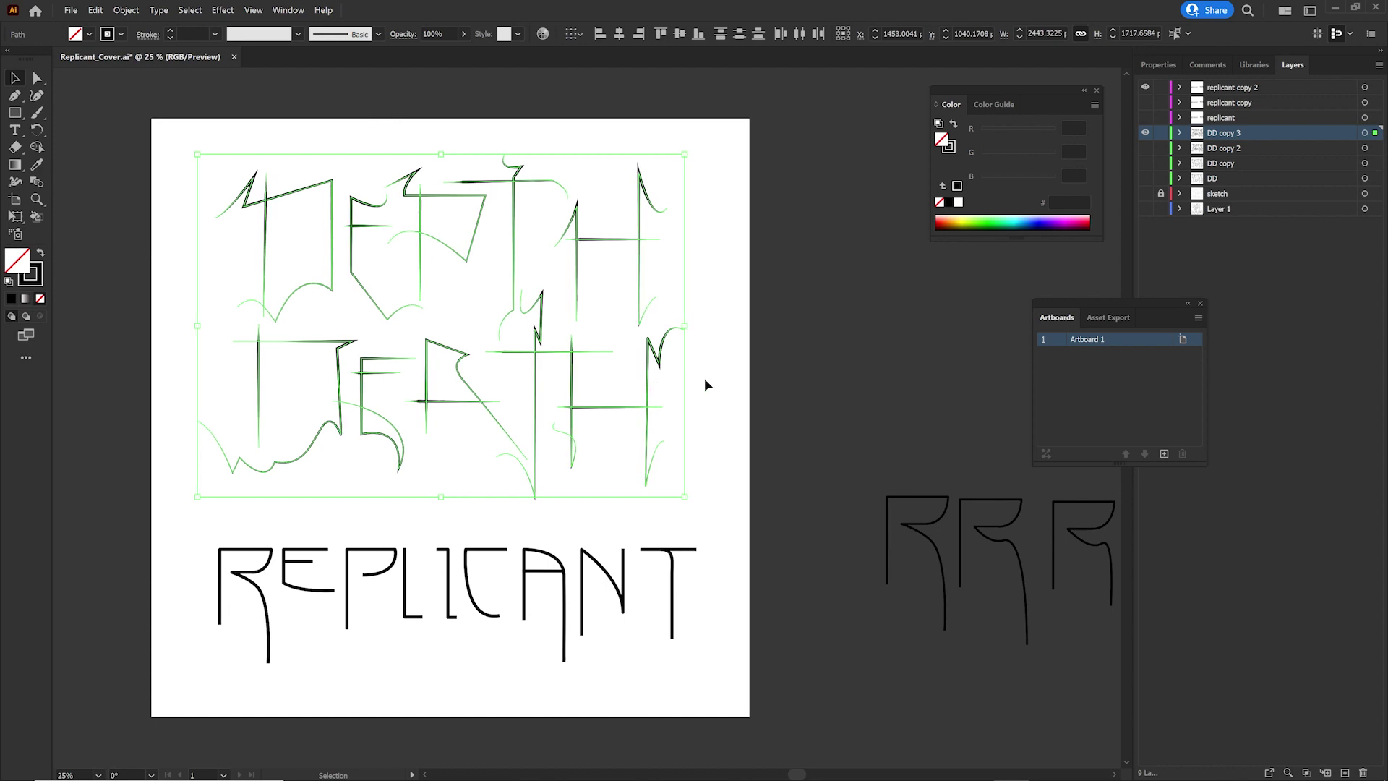
left_click(704, 381)
scroll(703, 385, "down", 1)
key("a")
key("ctrl+s")
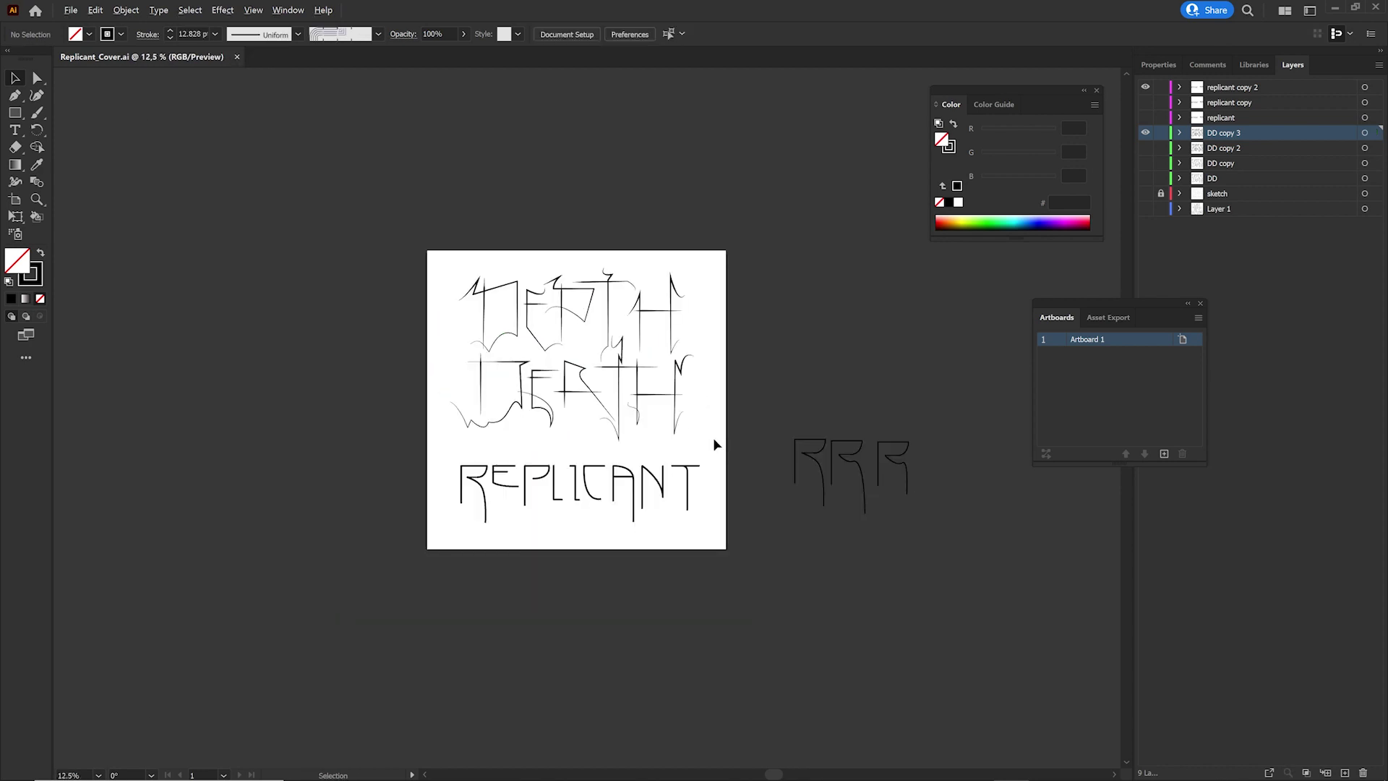
scroll(713, 443, "down", 1)
scroll(653, 468, "up", 1)
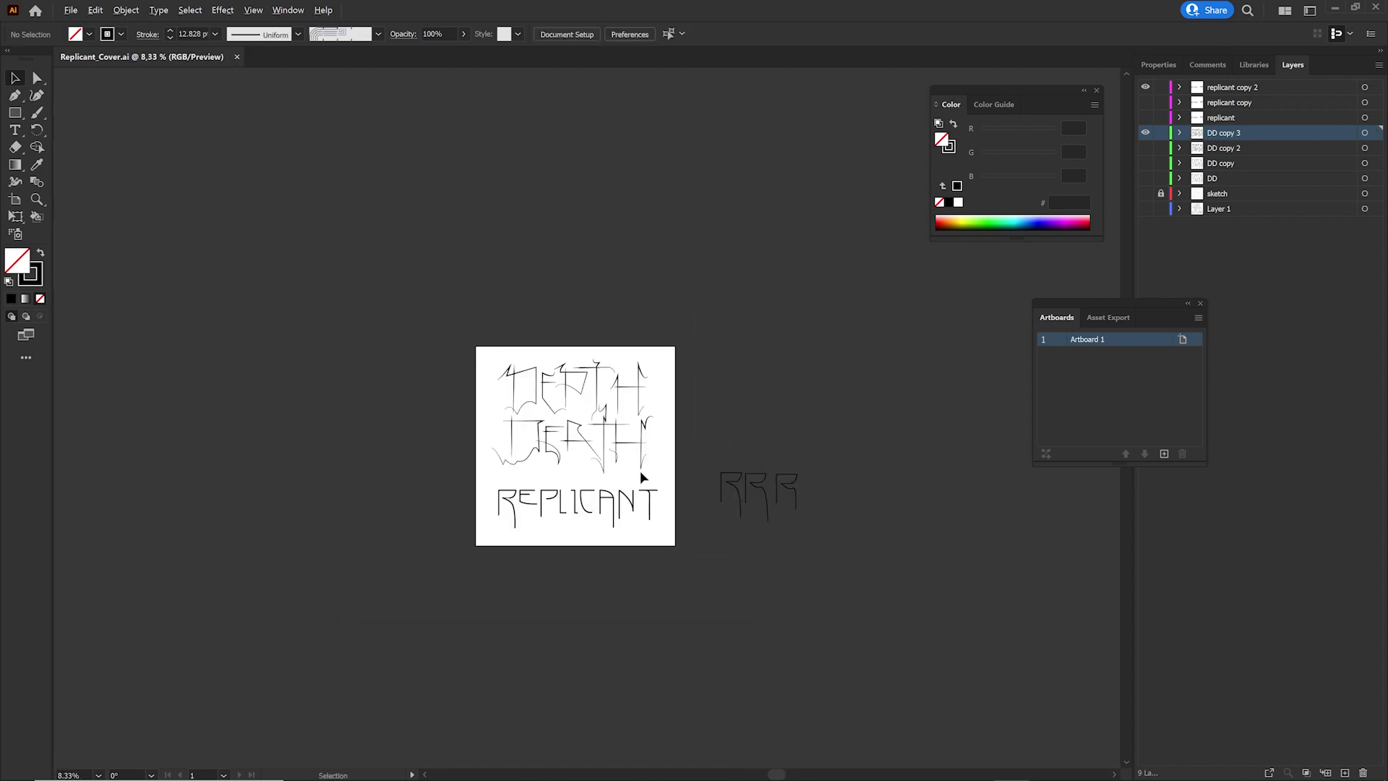
scroll(640, 470, "down", 1)
scroll(630, 477, "up", 1)
scroll(627, 473, "up", 1)
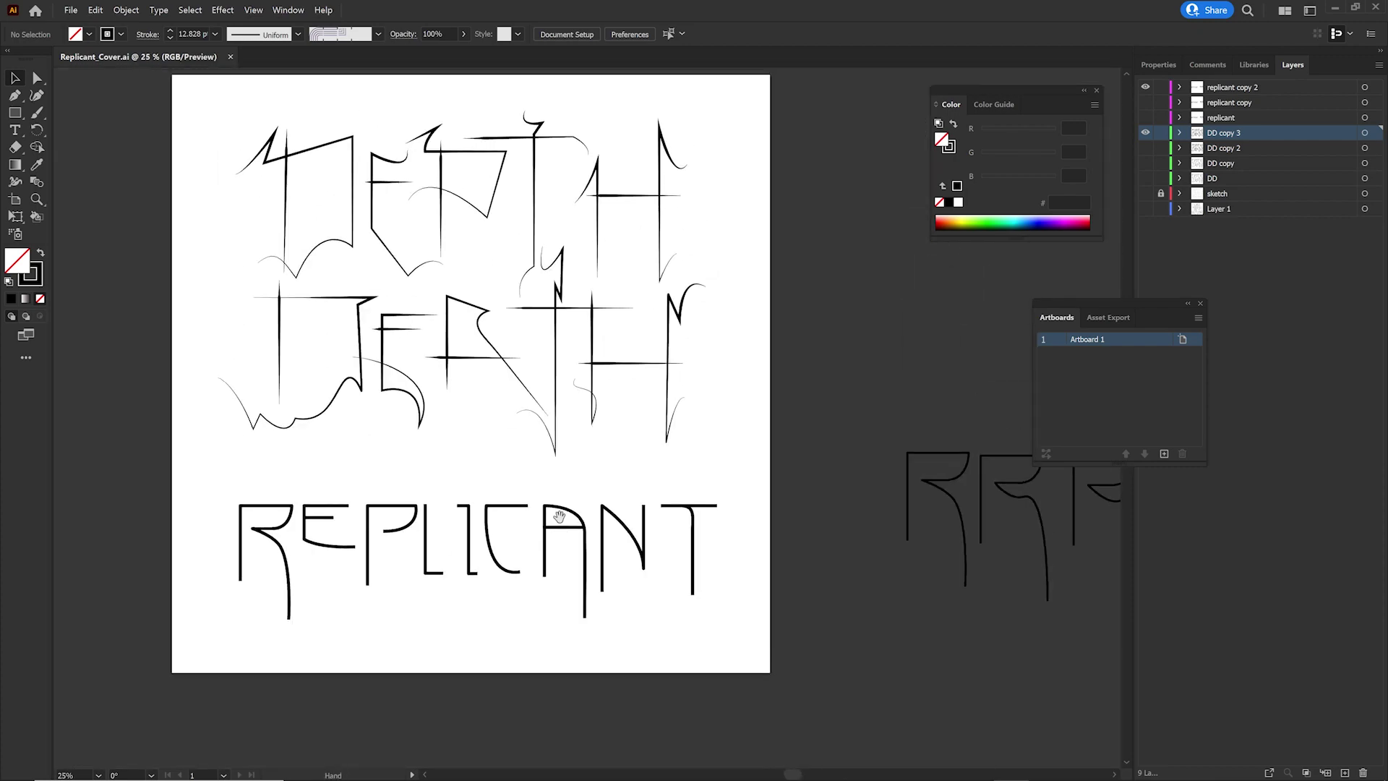
Drag the D stem's bottom anchor in DEPTH down to the curved base.
key("a")
left_click(287, 217)
scroll(287, 245, "up", 2)
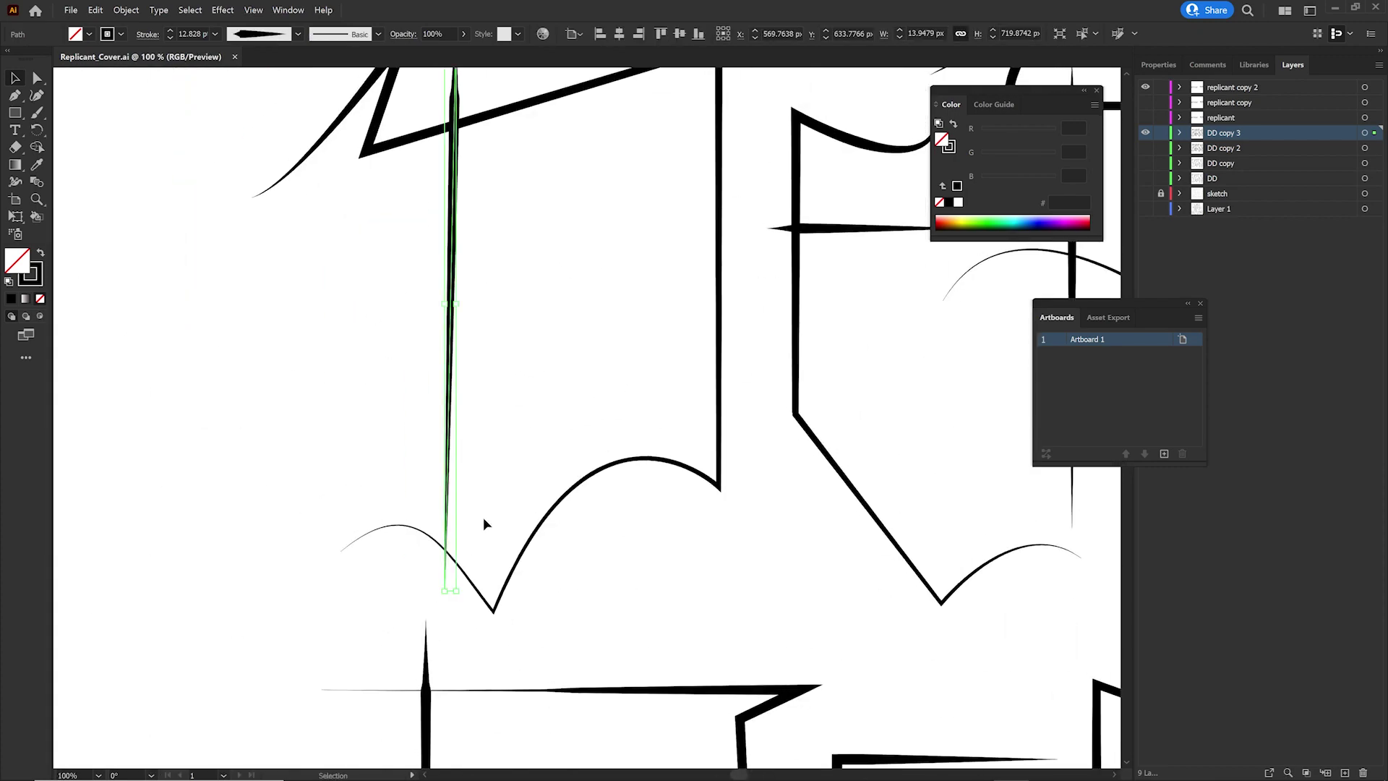
left_click_drag(452, 592, 457, 614)
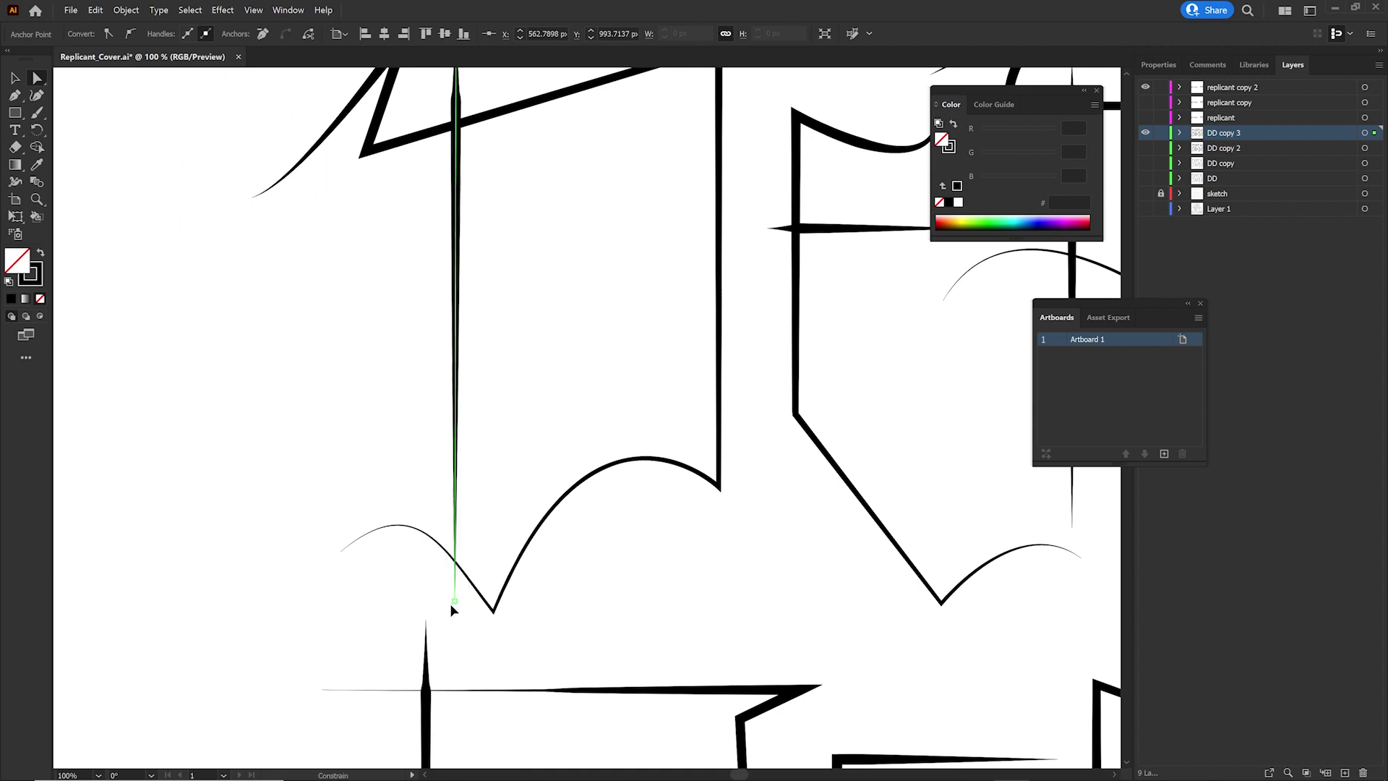
left_click(630, 613)
scroll(631, 614, "down", 1)
scroll(372, 449, "down", 2)
scroll(372, 449, "down", 1)
scroll(799, 465, "down", 1)
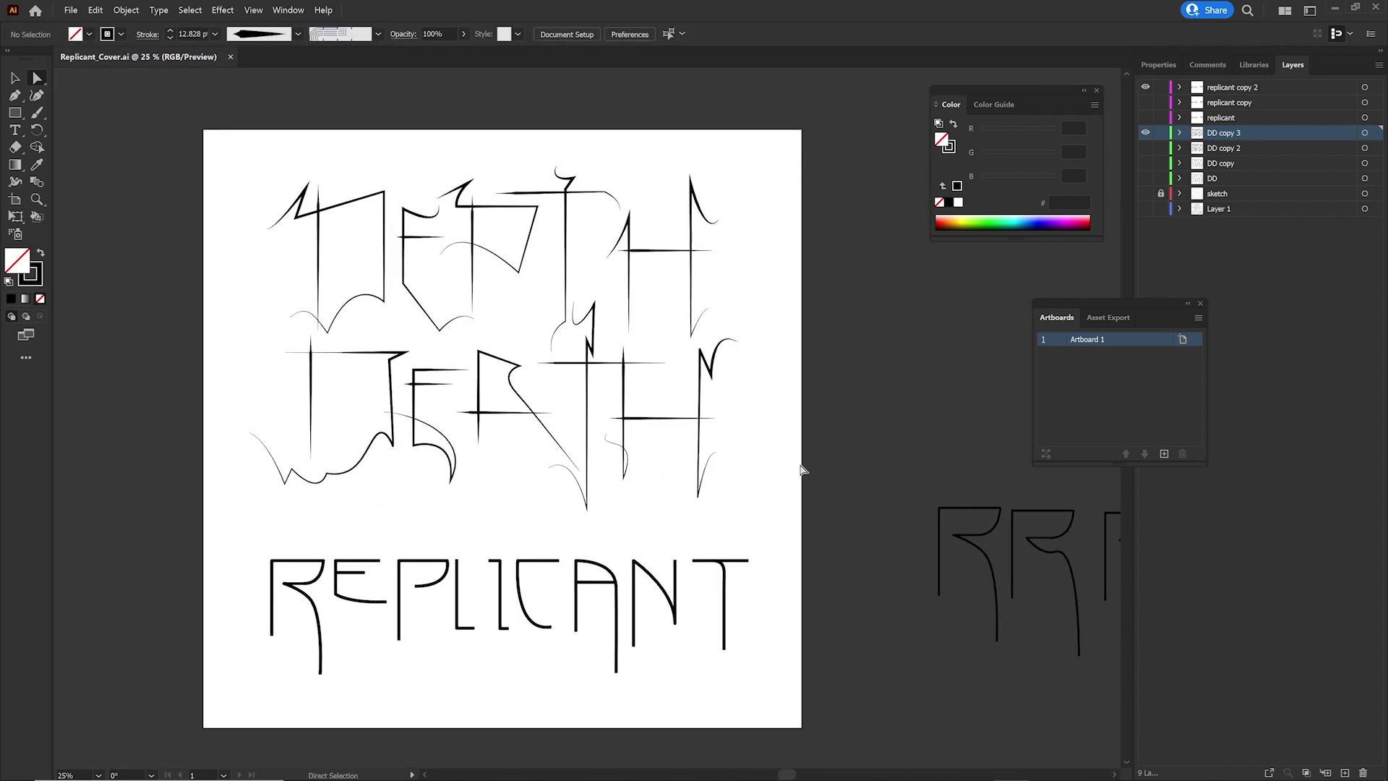
scroll(708, 439, "up", 4)
scroll(712, 443, "up", 3)
Adjust the bottom point of the H's left upright, then recentre the artboard.
left_click(535, 427)
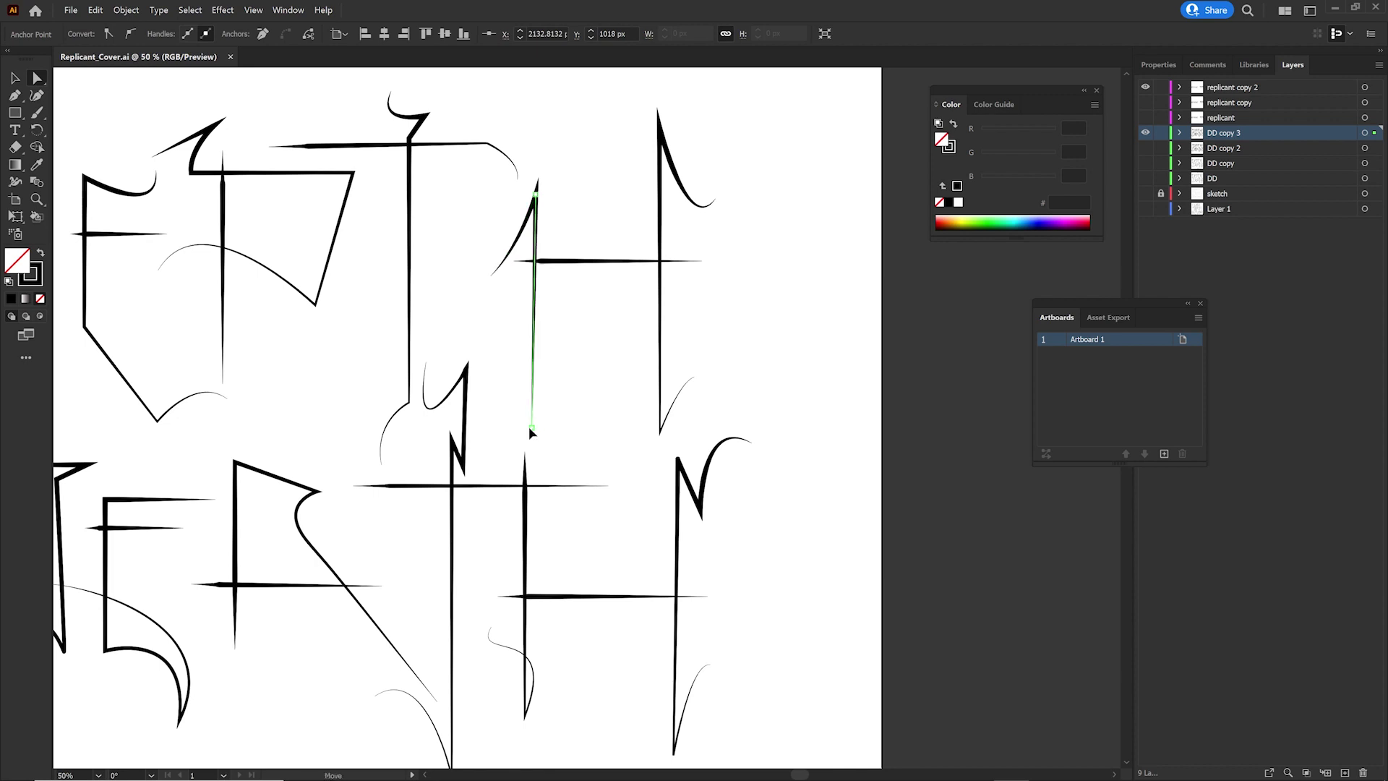
left_click(532, 427)
scroll(622, 434, "down", 2)
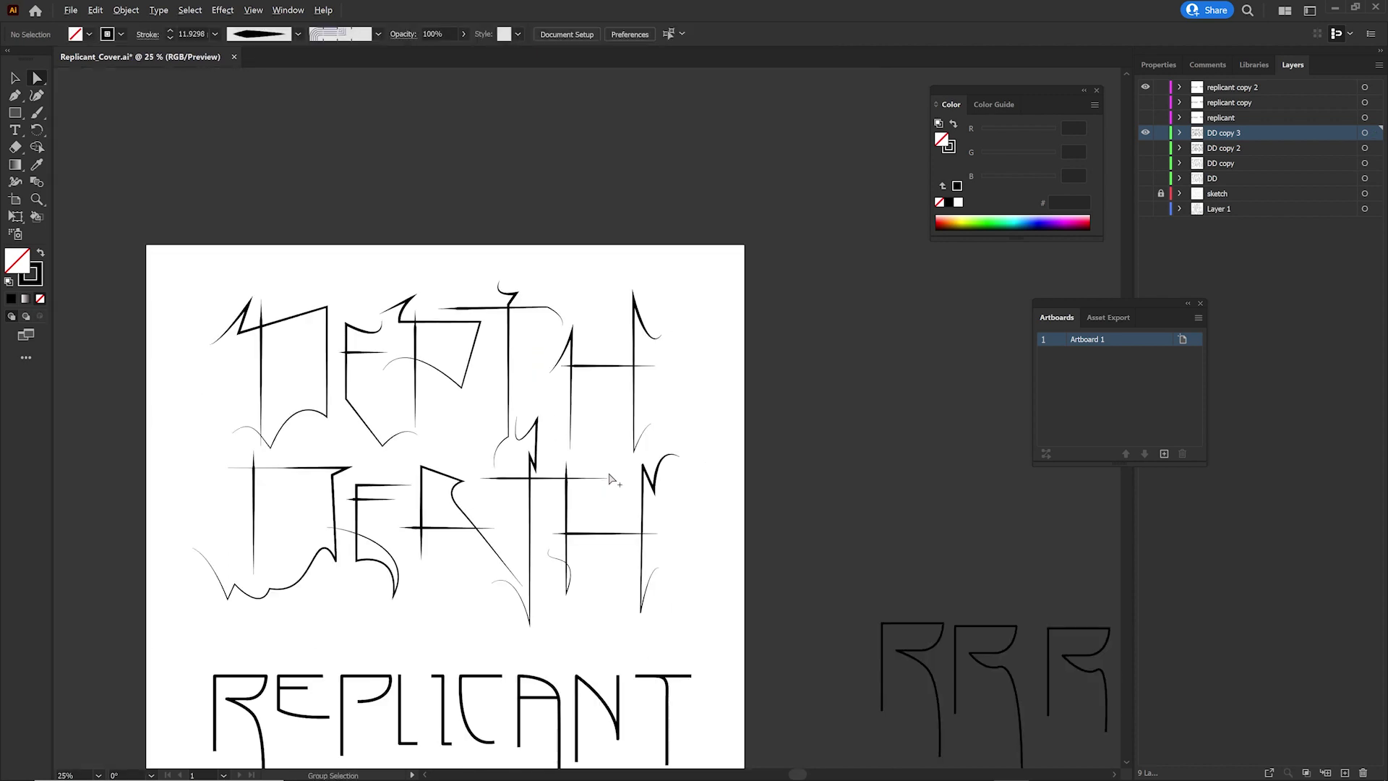
scroll(660, 516, "down", 1)
left_click_drag(660, 517, 667, 494)
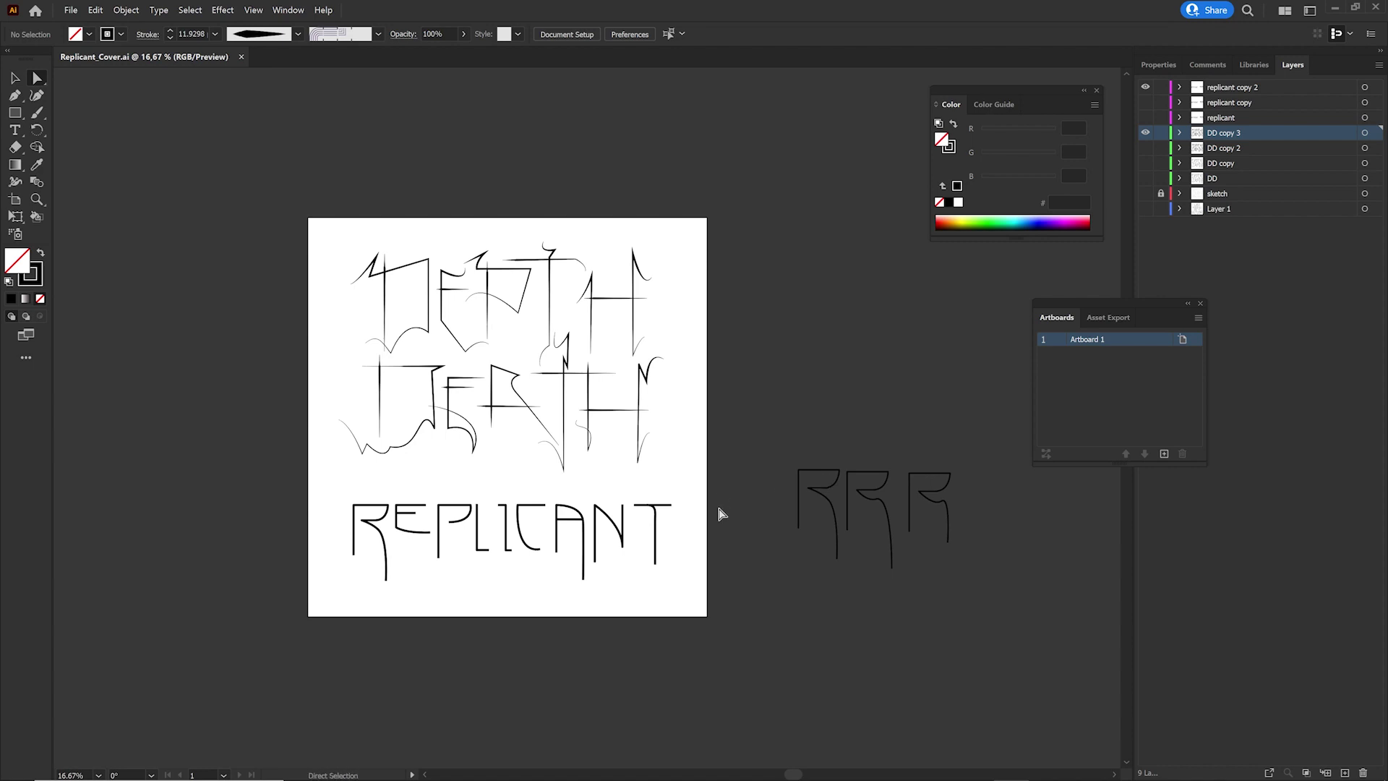
With the Selection tool, try selecting the REPLICANT group and its L.
key("v")
left_click(483, 542)
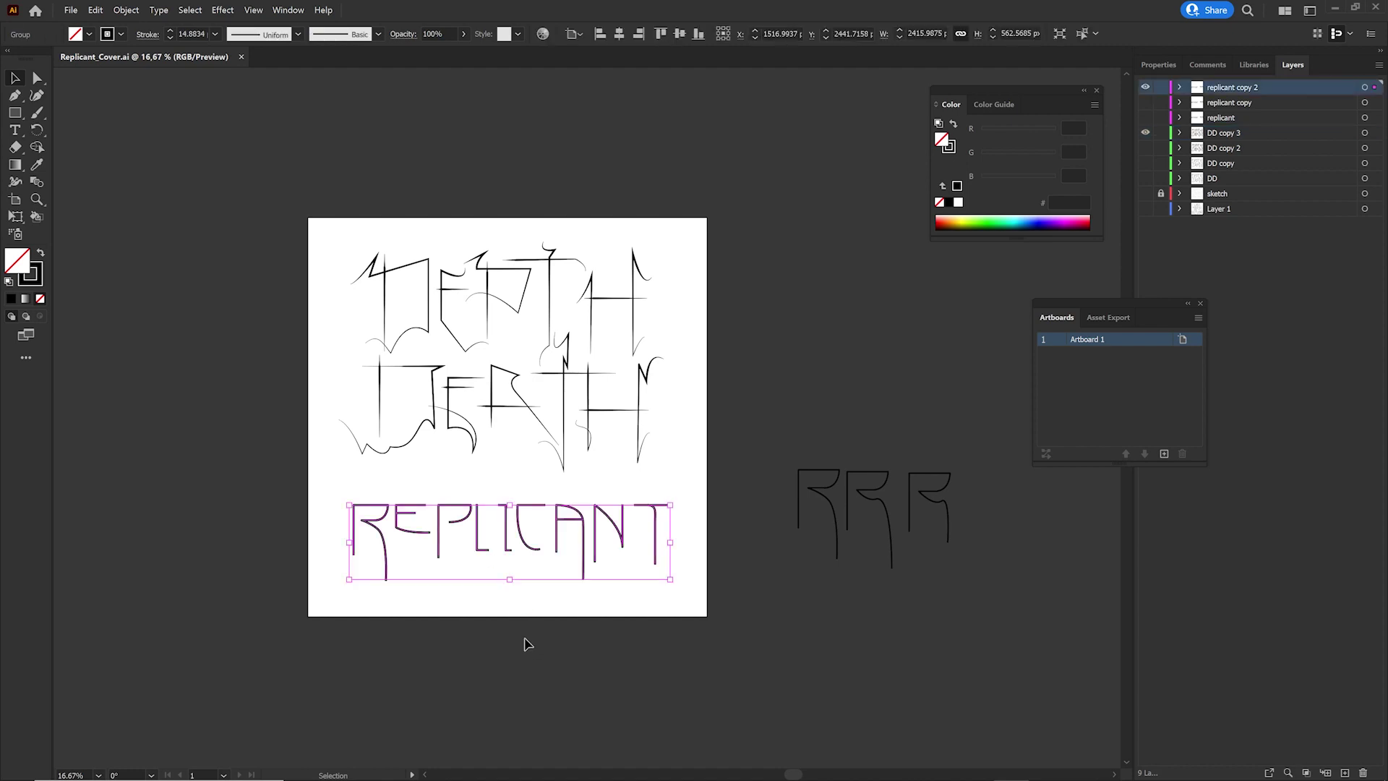
left_click(469, 551)
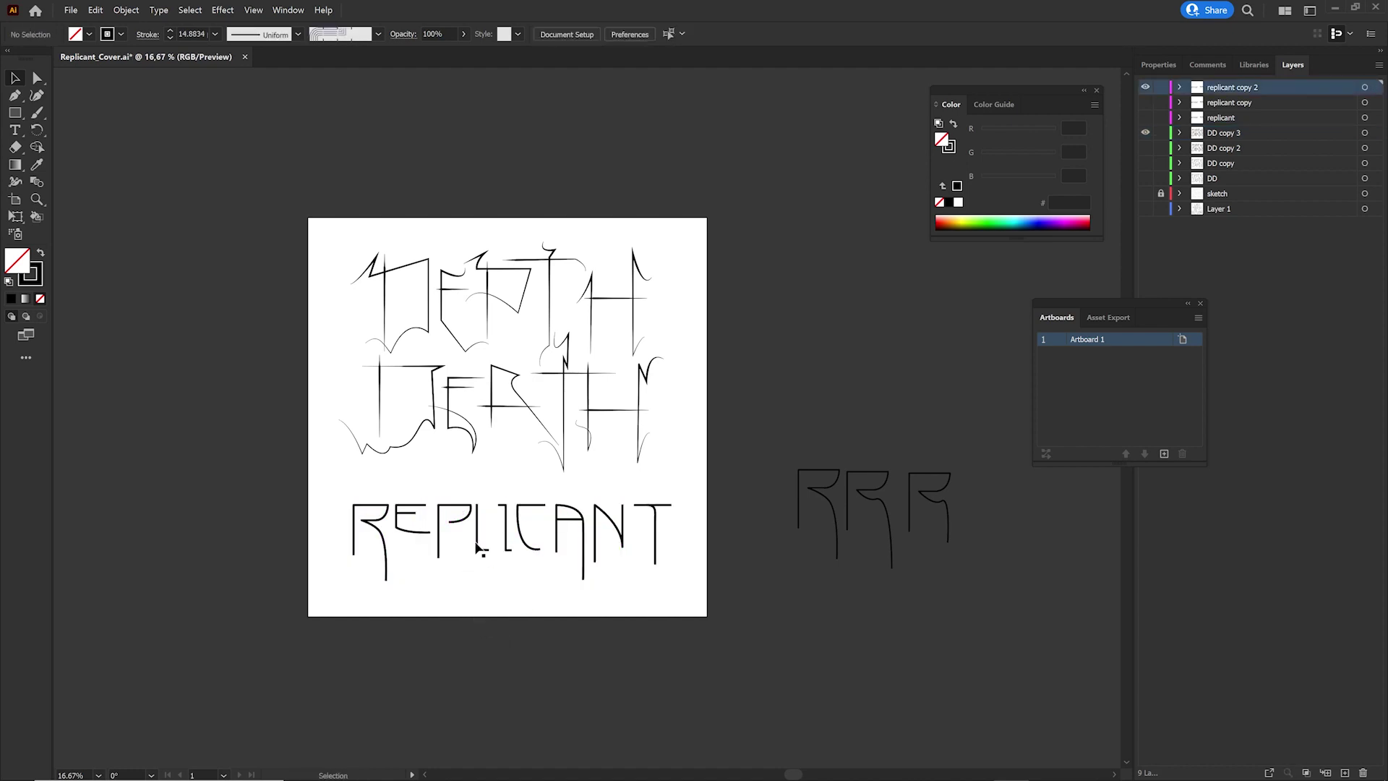
left_click(476, 544)
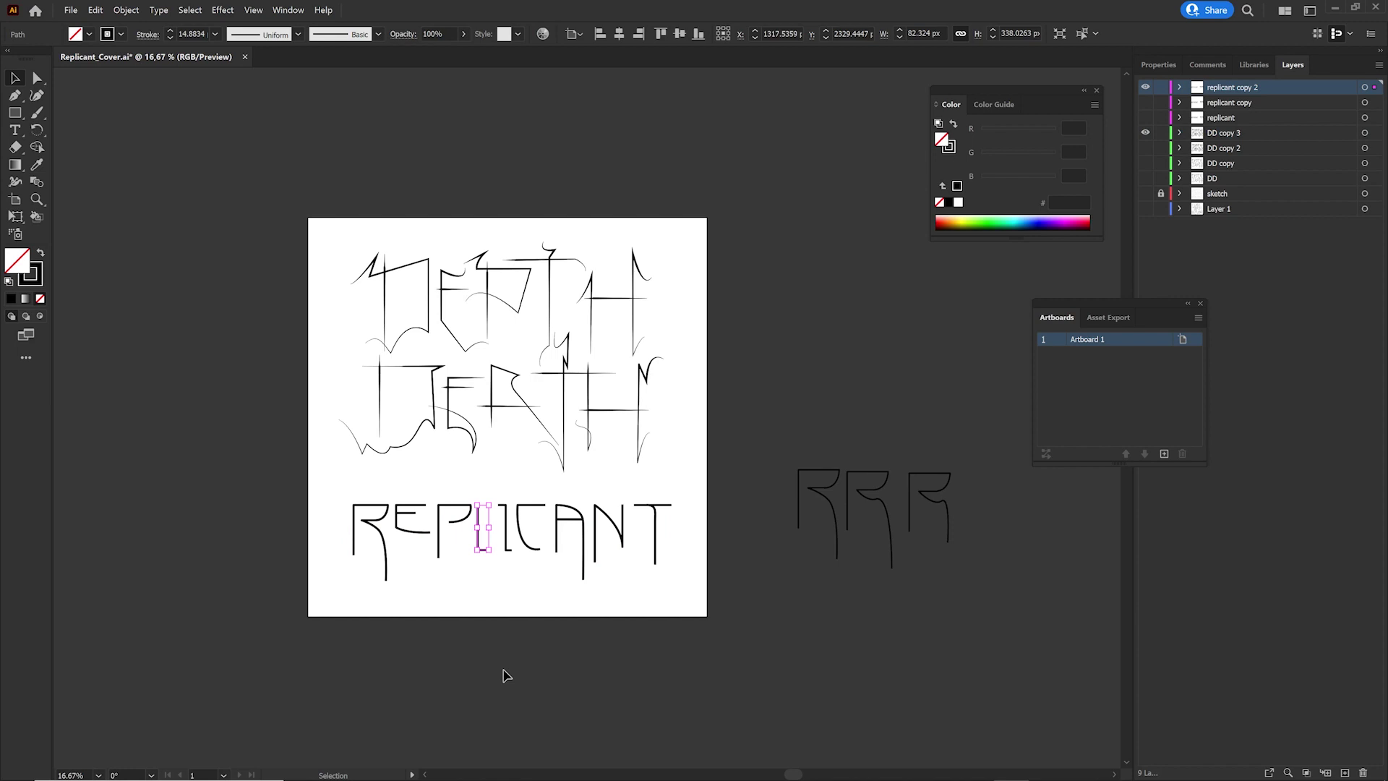
left_click(487, 596)
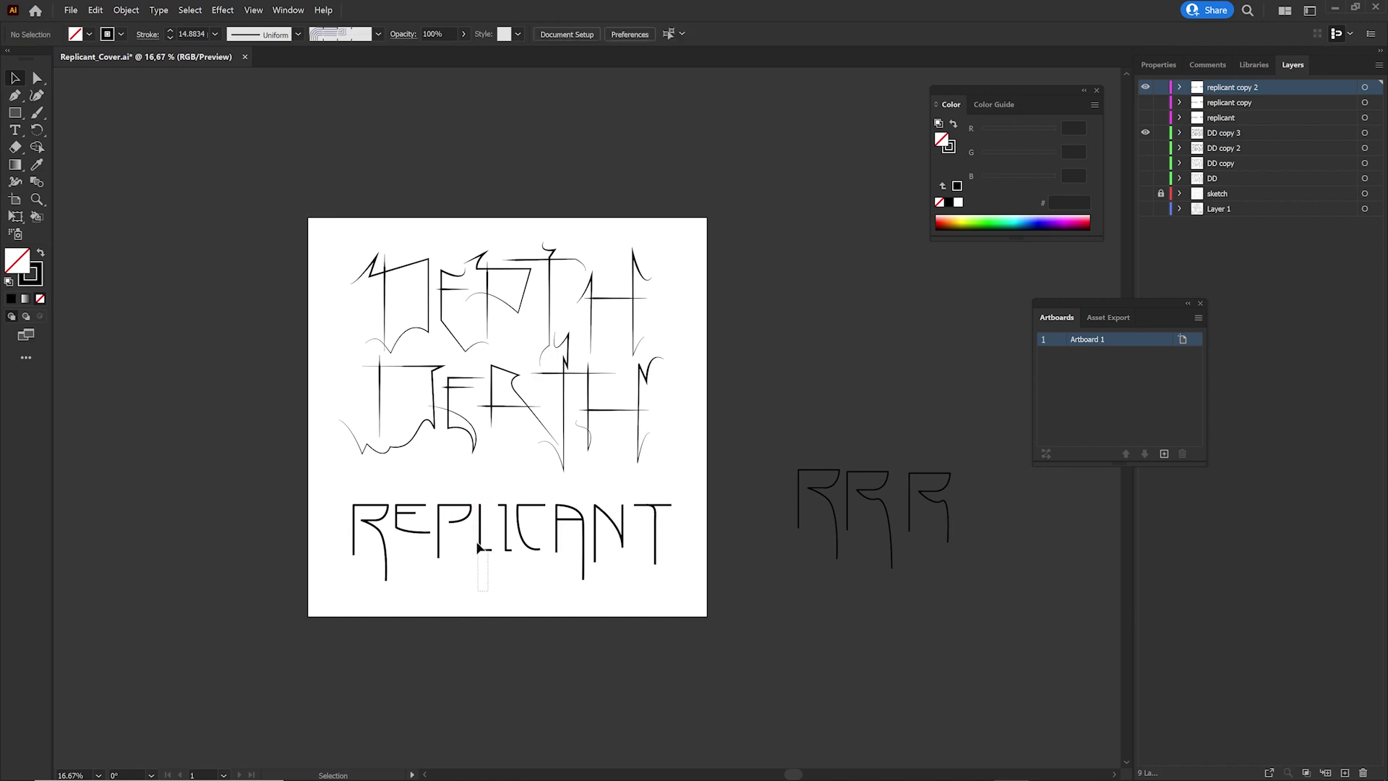
left_click_drag(477, 547, 479, 550)
left_click(654, 709)
Marquee-select CANT in REPLICANT, shift it slightly right, and save.
left_click_drag(698, 601, 514, 489)
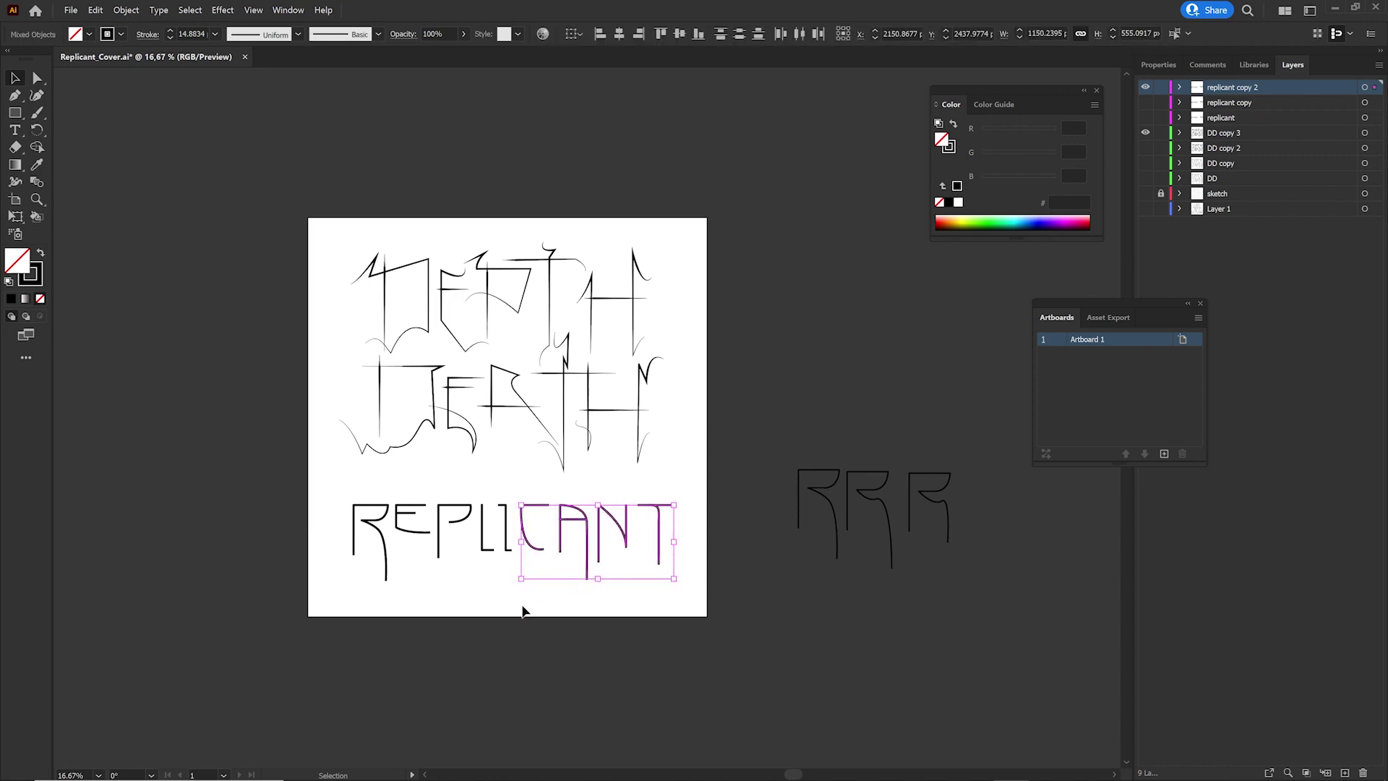
left_click(502, 580)
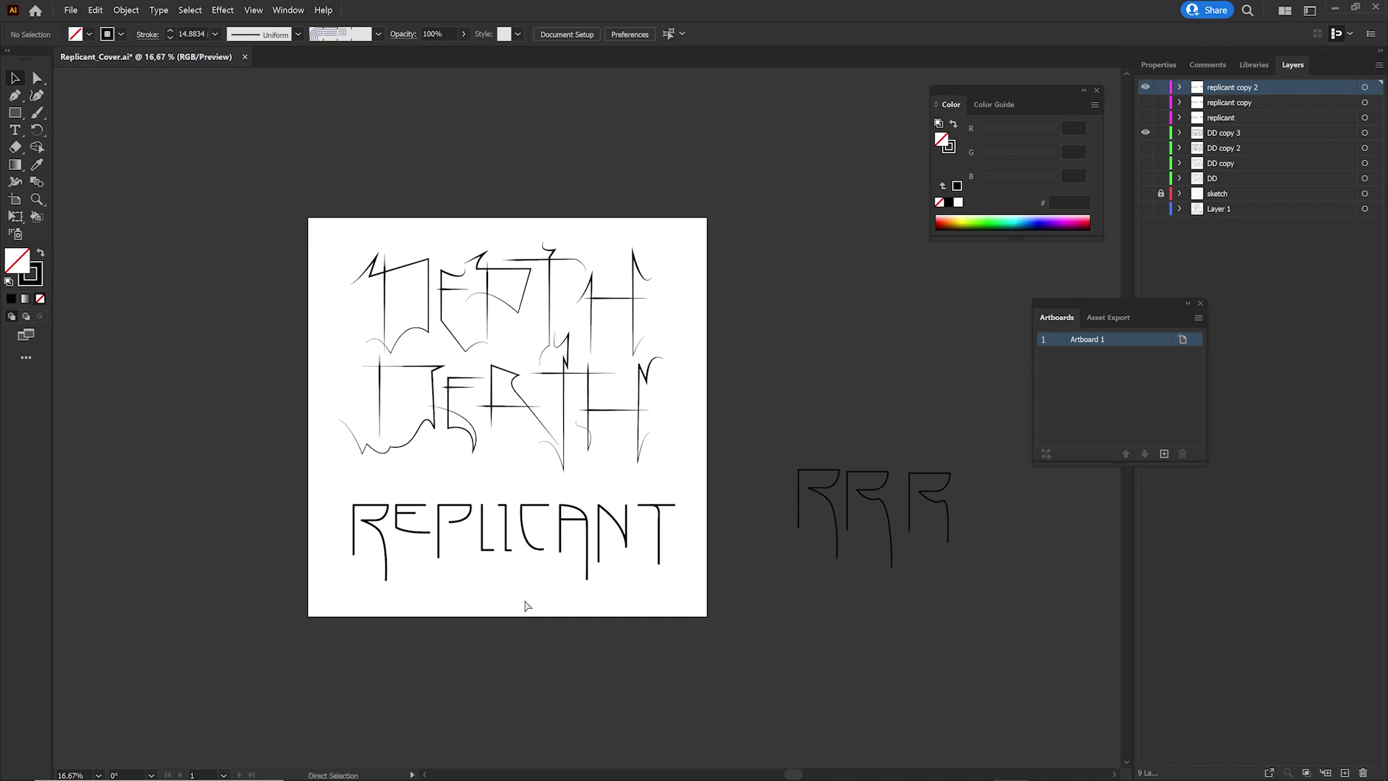
key("ctrl+s")
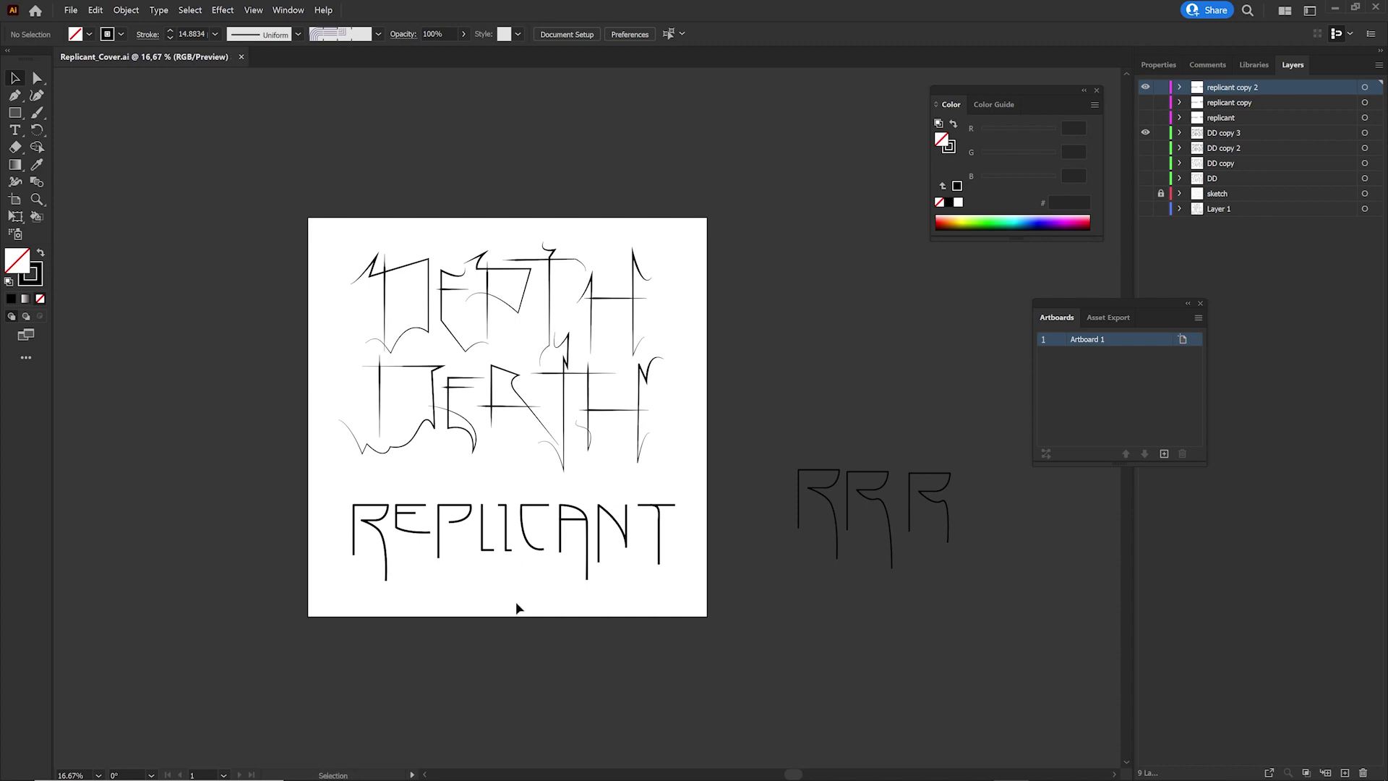